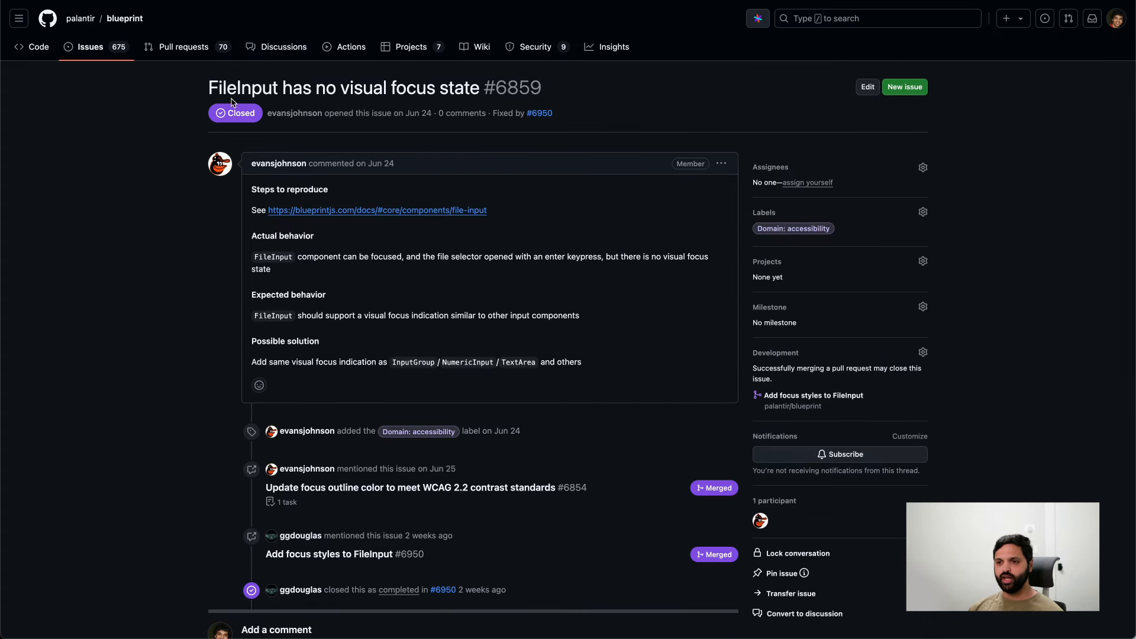
Review the GitHub issue about FileInput's missing visual focus state and the issue search for "file input focus outline"
left_click_drag(217, 92, 462, 83)
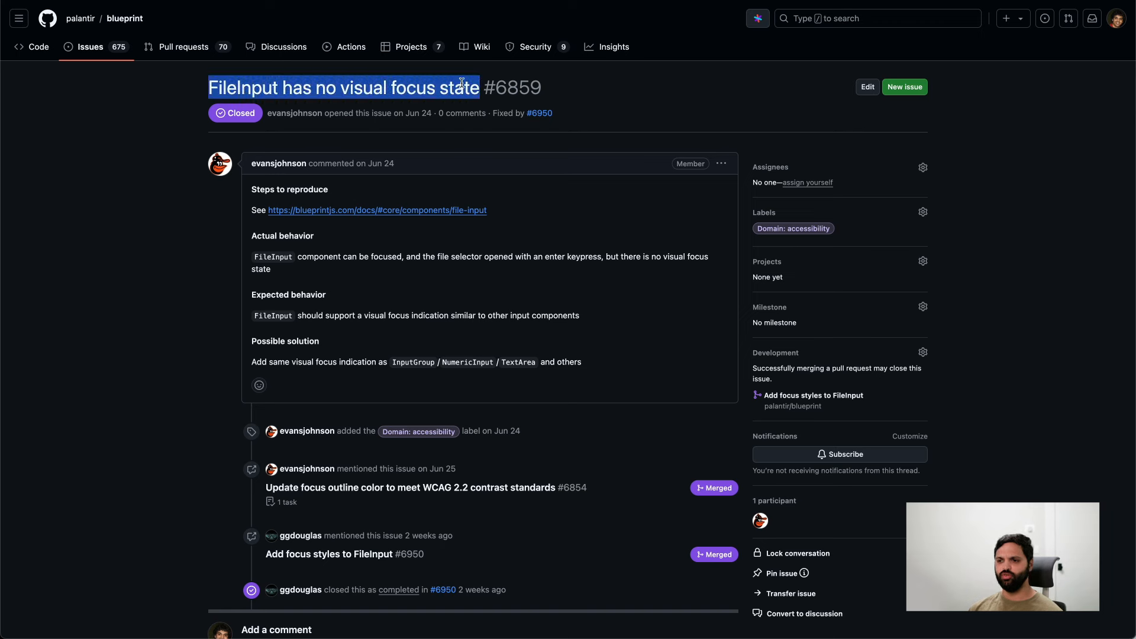
left_click(462, 83)
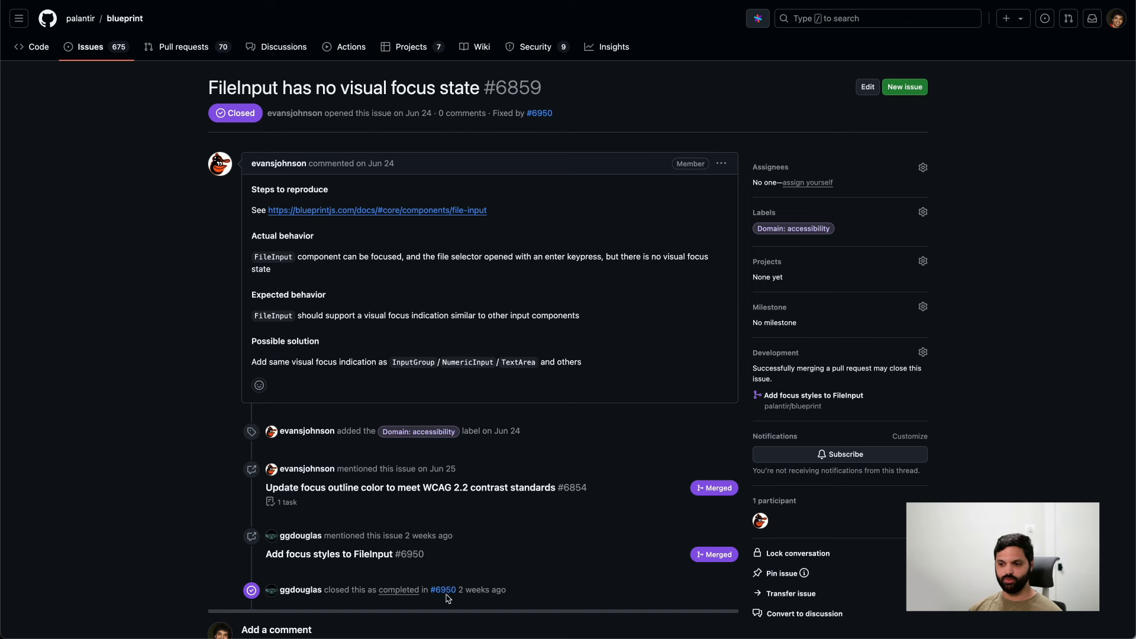
mouse_move(445, 594)
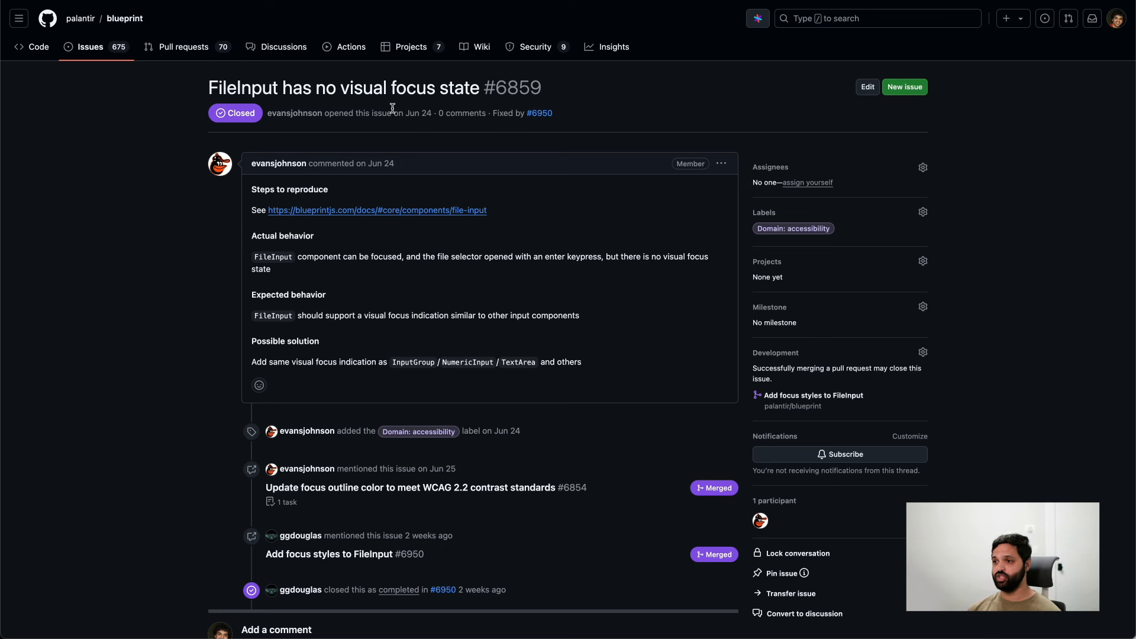
key("ctrl+Tab")
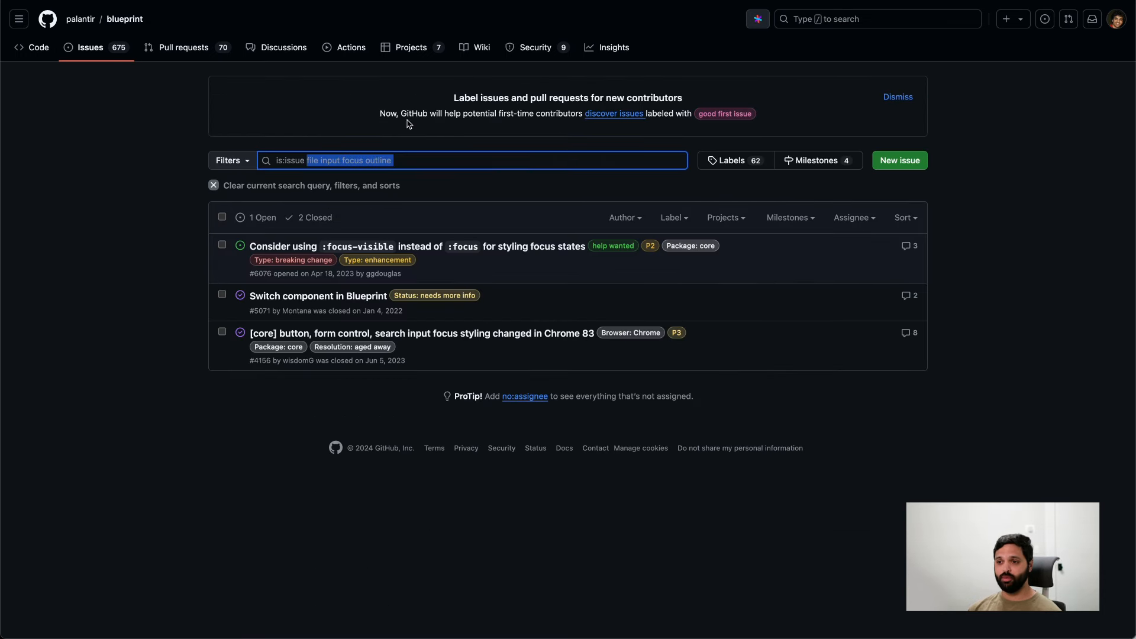
left_click(316, 160)
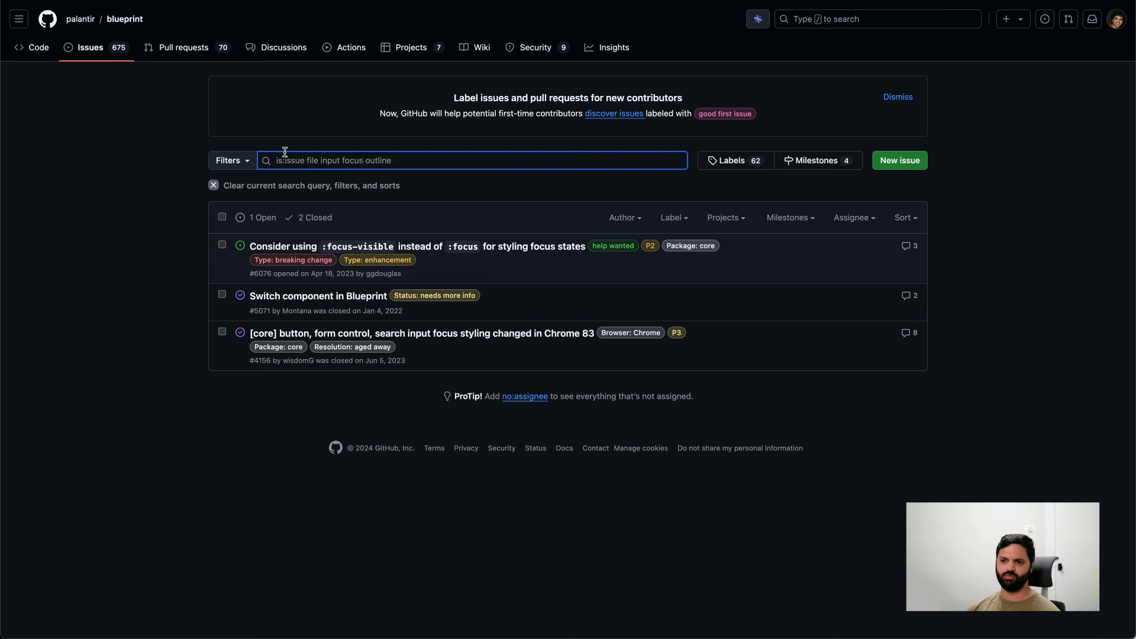
double_click(309, 160)
left_click_drag(310, 160, 400, 164)
left_click(463, 186)
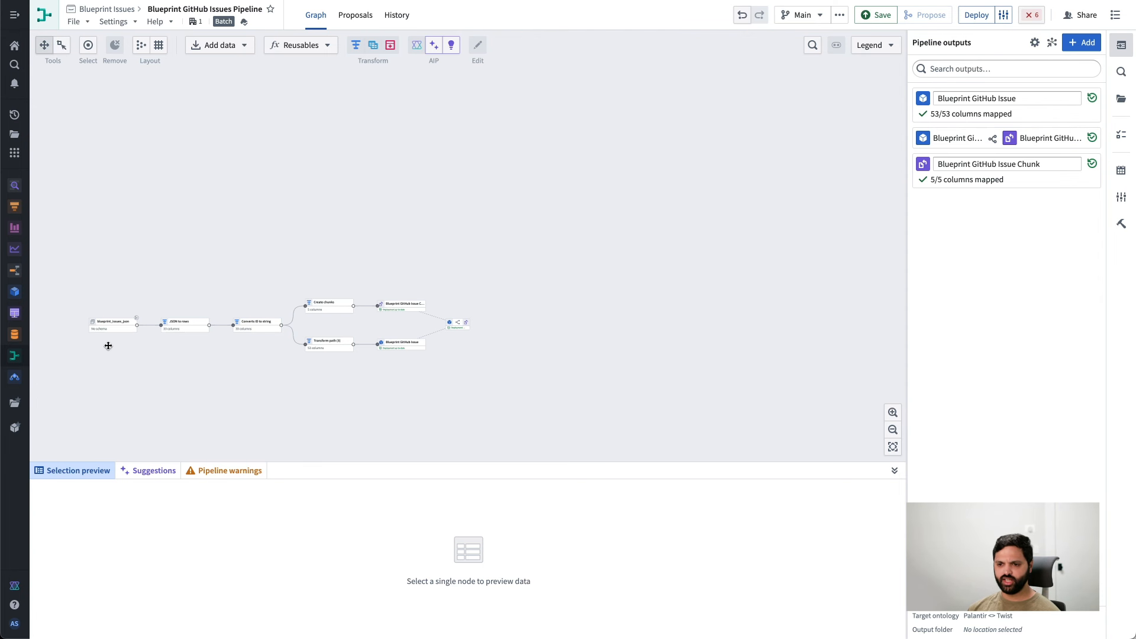
Examine the Blueprint GitHub Issues Pipeline graph and the property columns of the Blueprint GitHub Issue objects
scroll(109, 345, "up", 4)
scroll(108, 344, "up", 2)
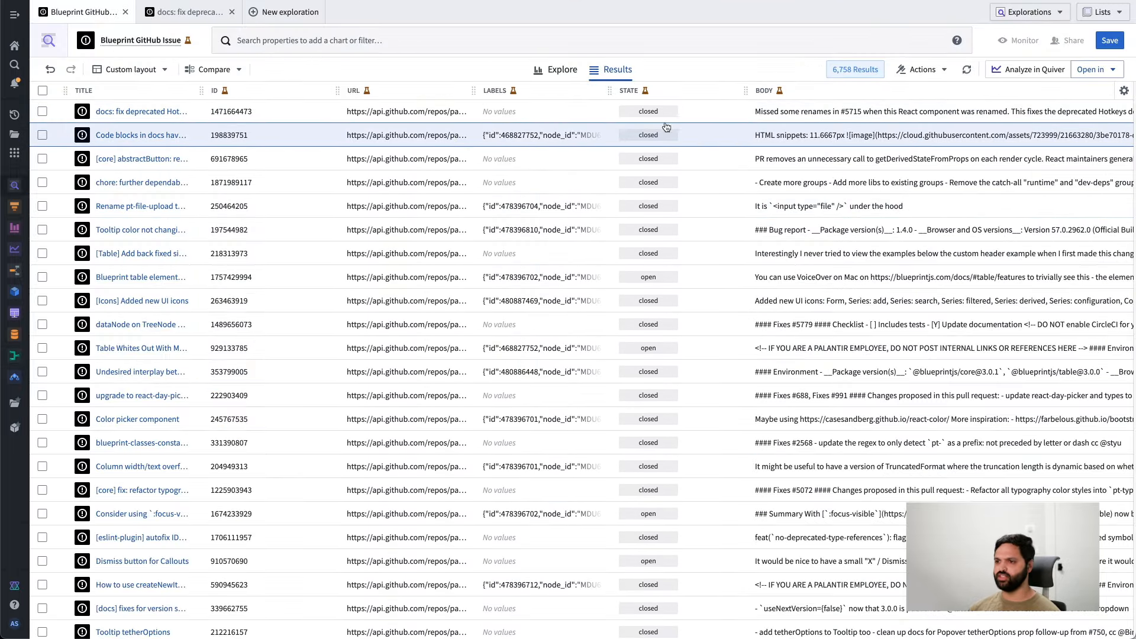
scroll(766, 116, "right", 10)
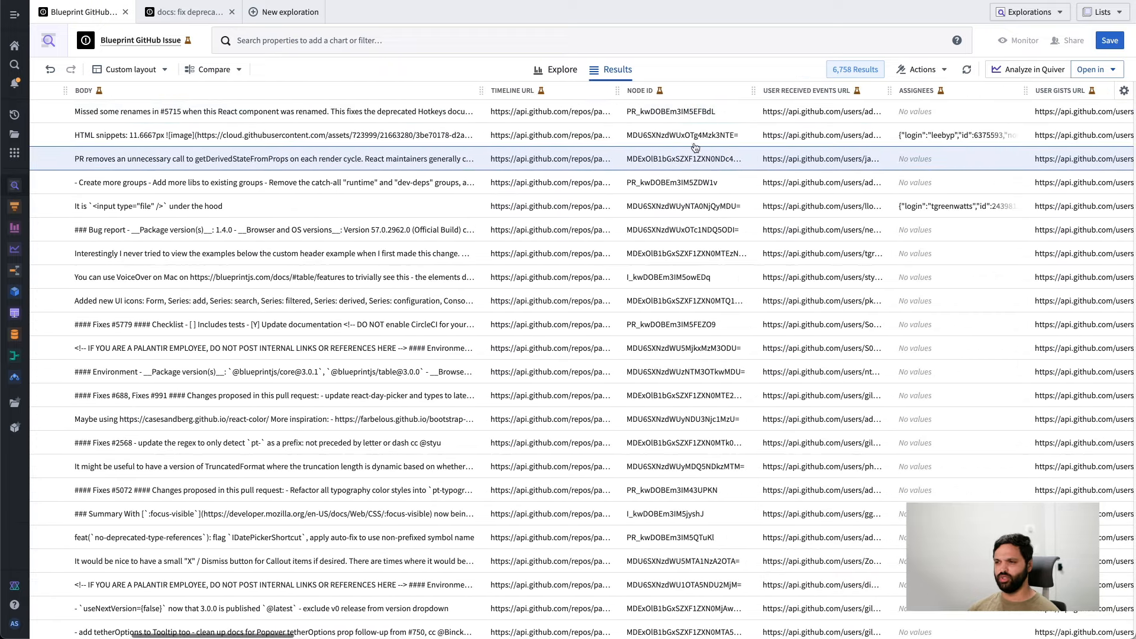
scroll(798, 172, "right", 6)
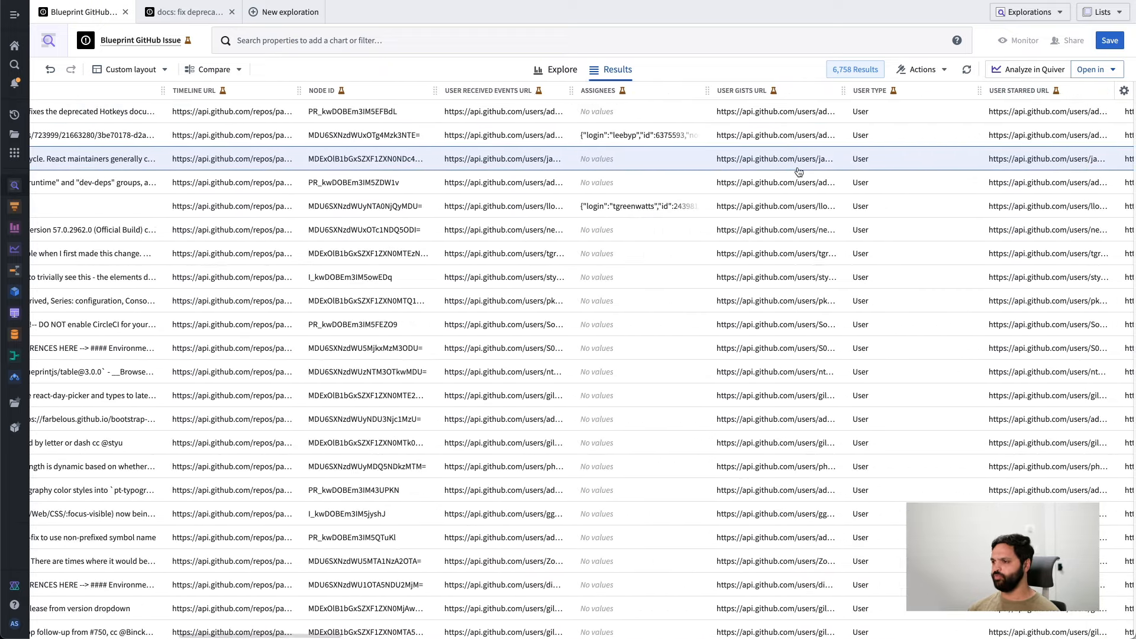
scroll(797, 169, "right", 3)
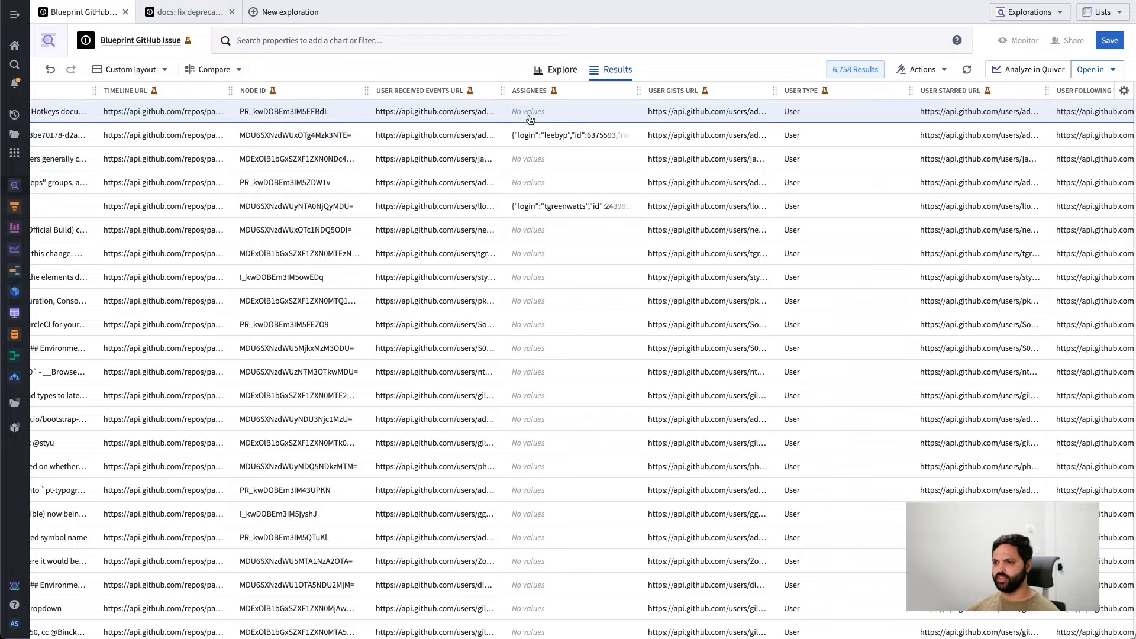
scroll(864, 165, "right", 3)
scroll(866, 163, "right", 10)
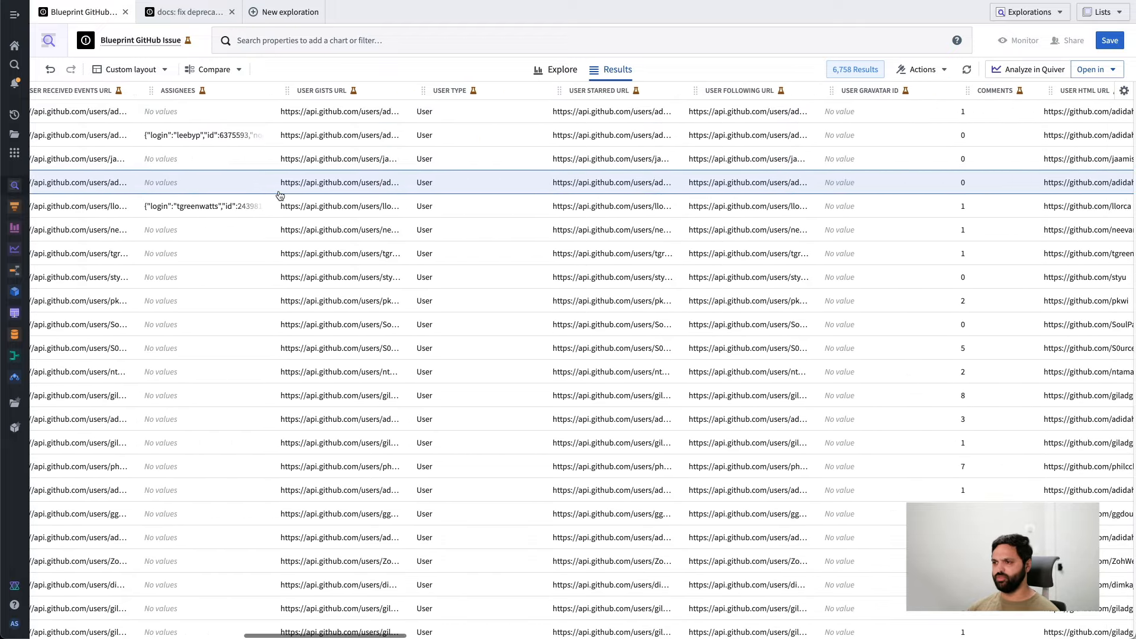
scroll(760, 185, "right", 15)
scroll(745, 184, "left", 20)
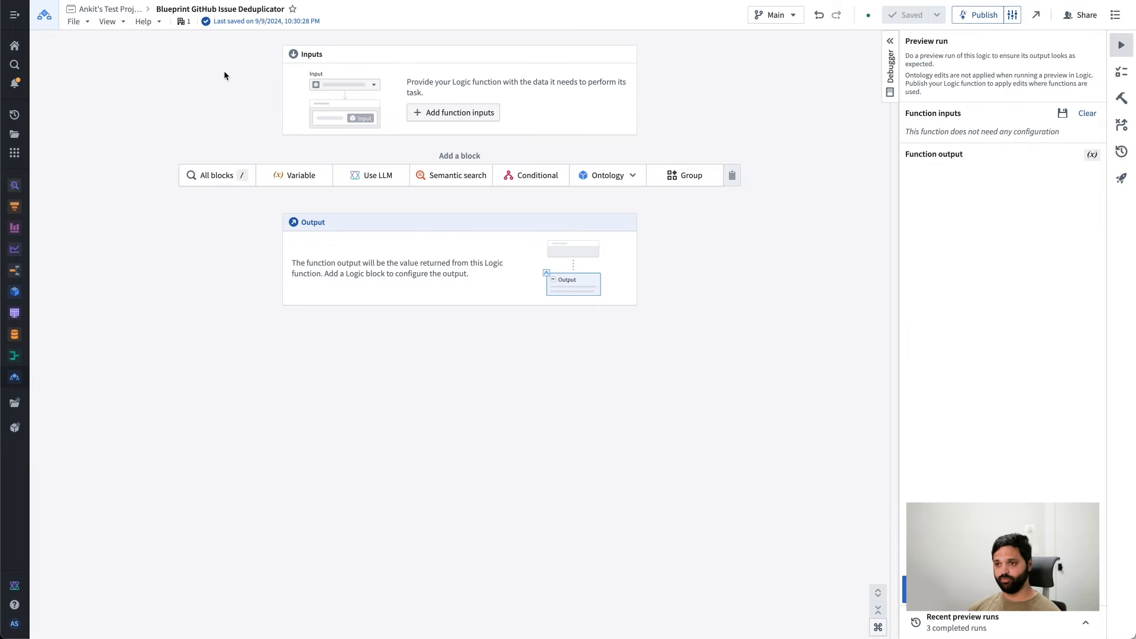
Add a String function input named newIssue to the Blueprint GitHub Issue Deduplicator
left_click(474, 115)
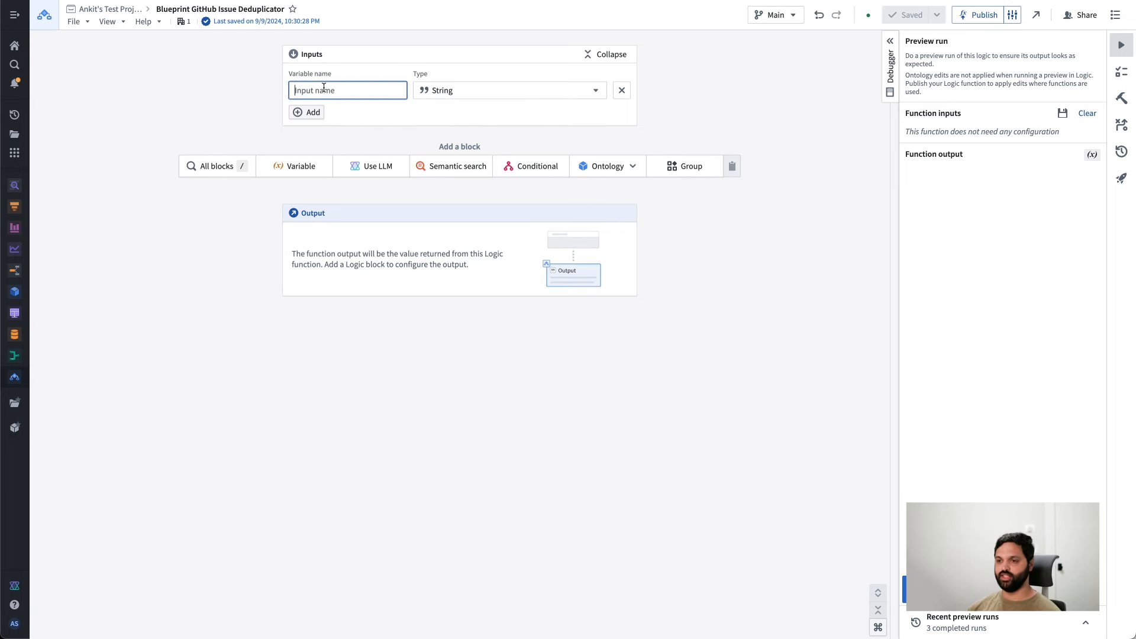
type("newIssue")
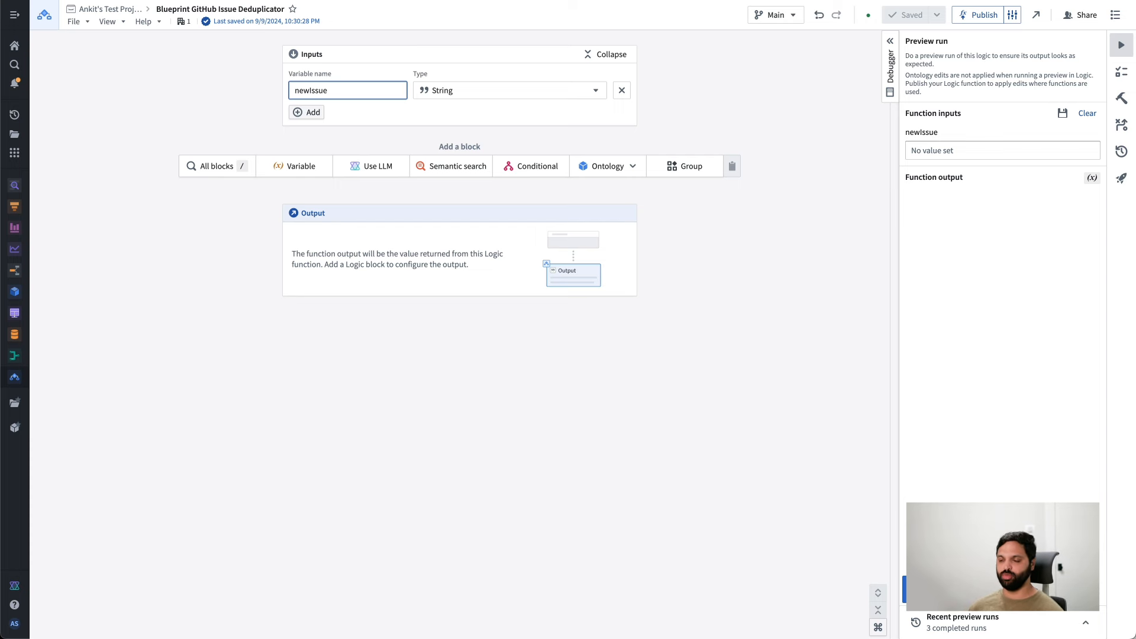
left_click(231, 91)
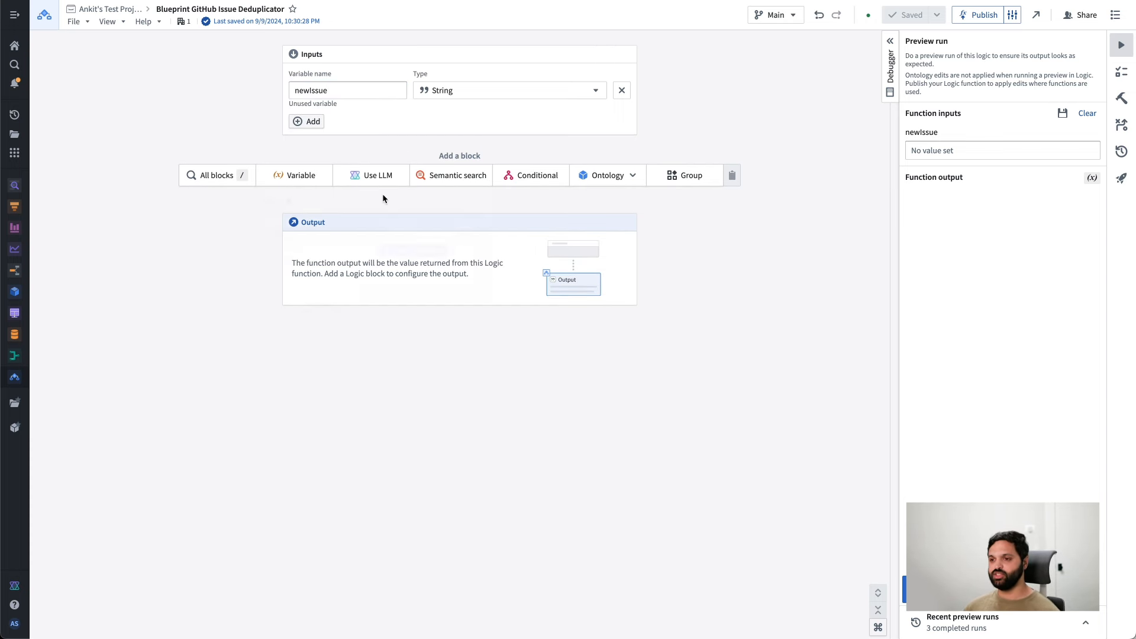
Add a Use LLM block with system instructions to check the provided GitHub issue for duplicates using the OBJECT_QUERY_TOOL and return the duplicate issues
left_click(357, 176)
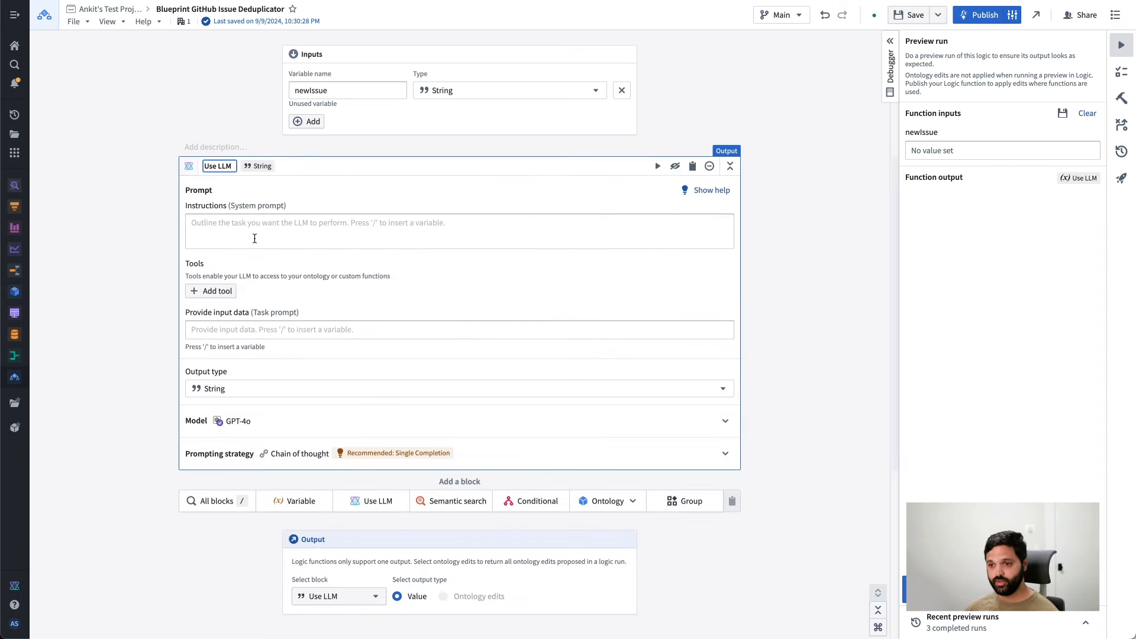
left_click(392, 216)
type("- Your goal is to identify duplicate GitHub issues. - The user will provide a GitHub issue. - Respond to the user's new GitHub issue by using the OBJECT_QUERY_TOOL to check if there are any duplicate issues. - Return the duplicate issues in your answer.")
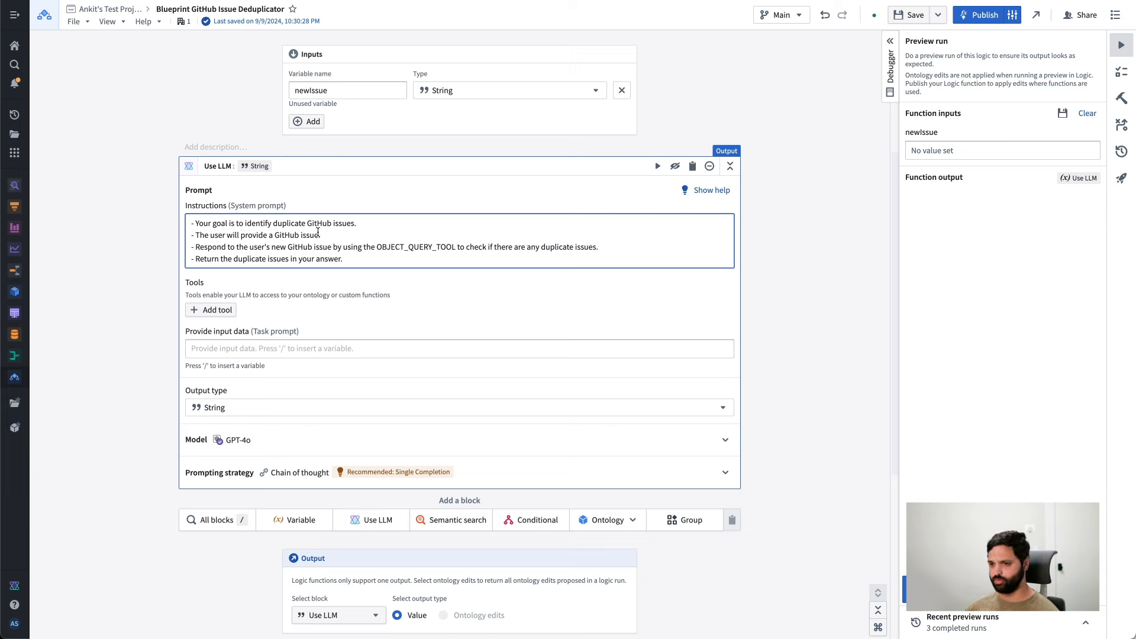
Give the LLM block an object query tool with access to the Blueprint GitHub Issue object type
left_click(211, 311)
left_click(268, 454)
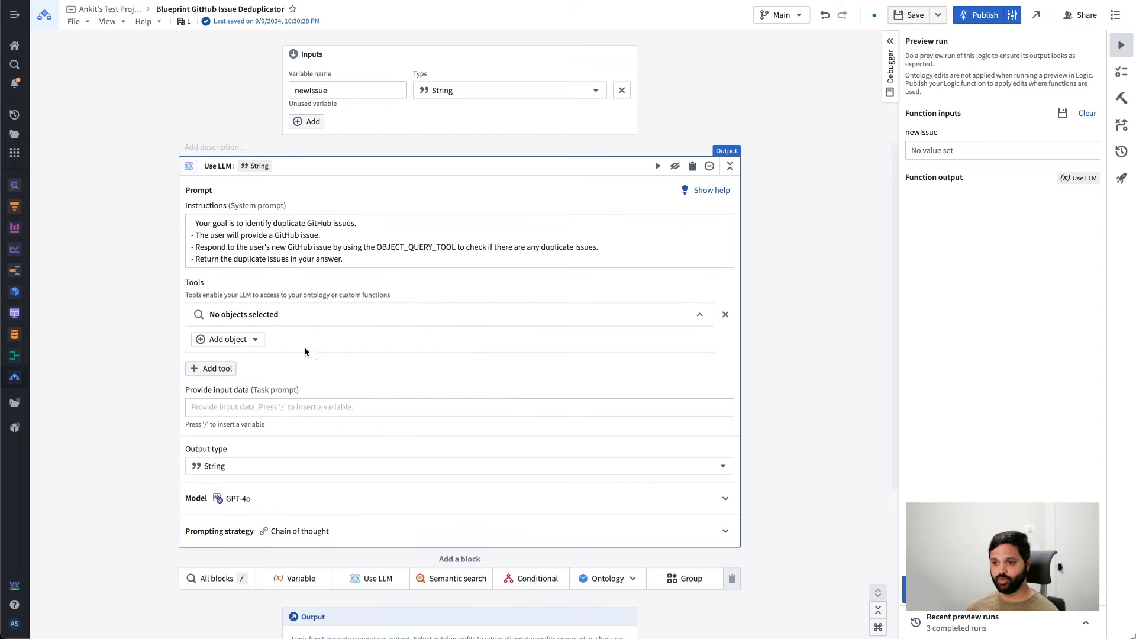
left_click(227, 336)
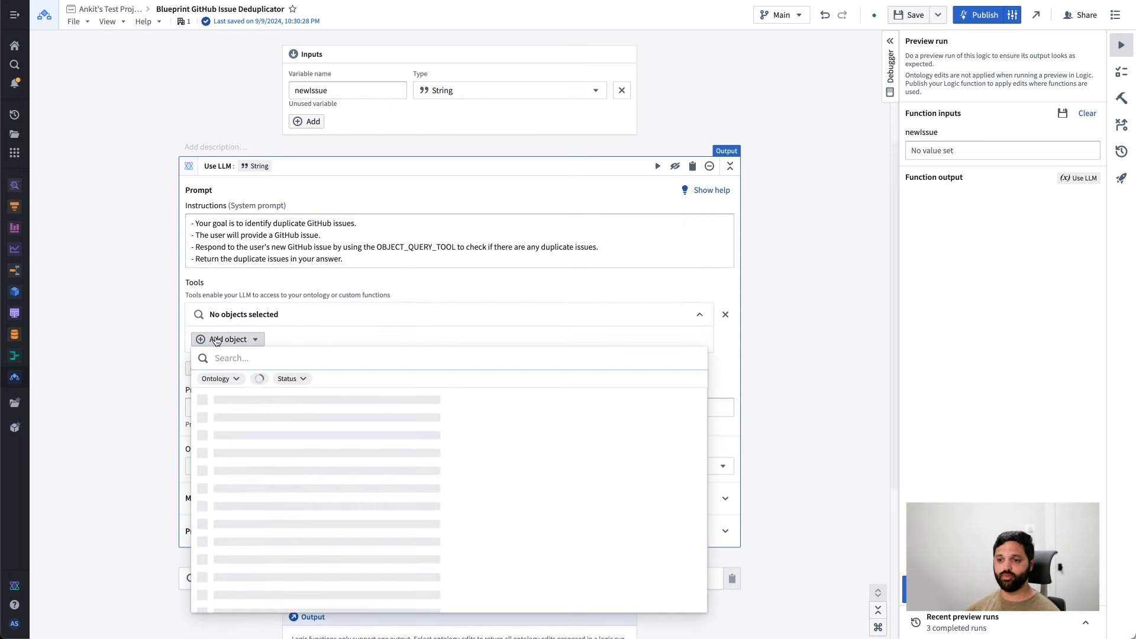
type("blueprint issue")
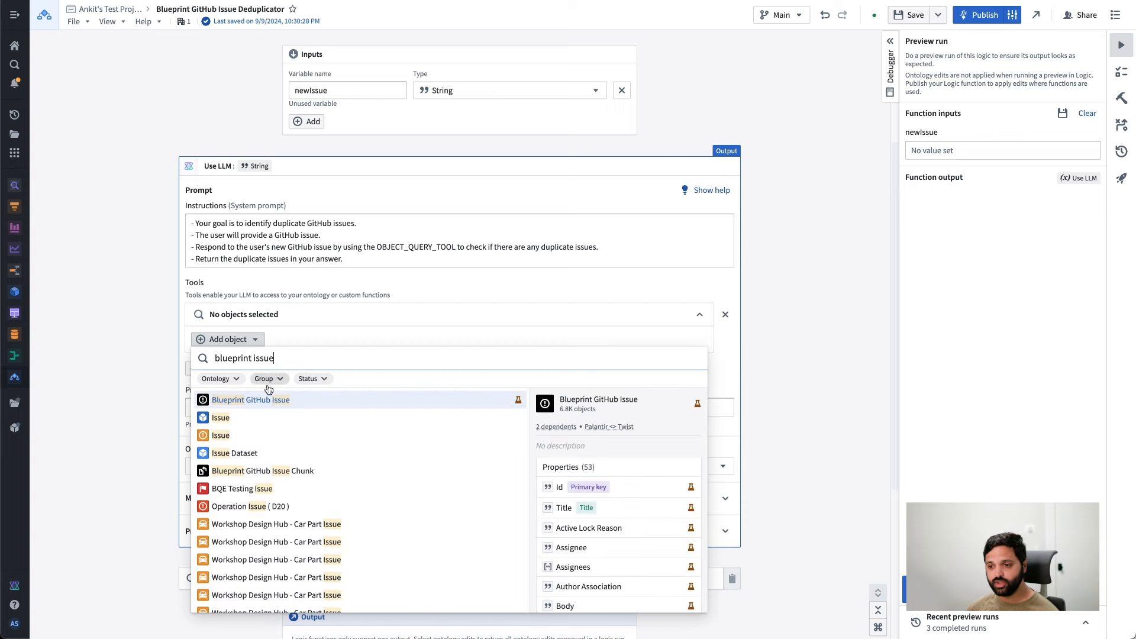
left_click(246, 402)
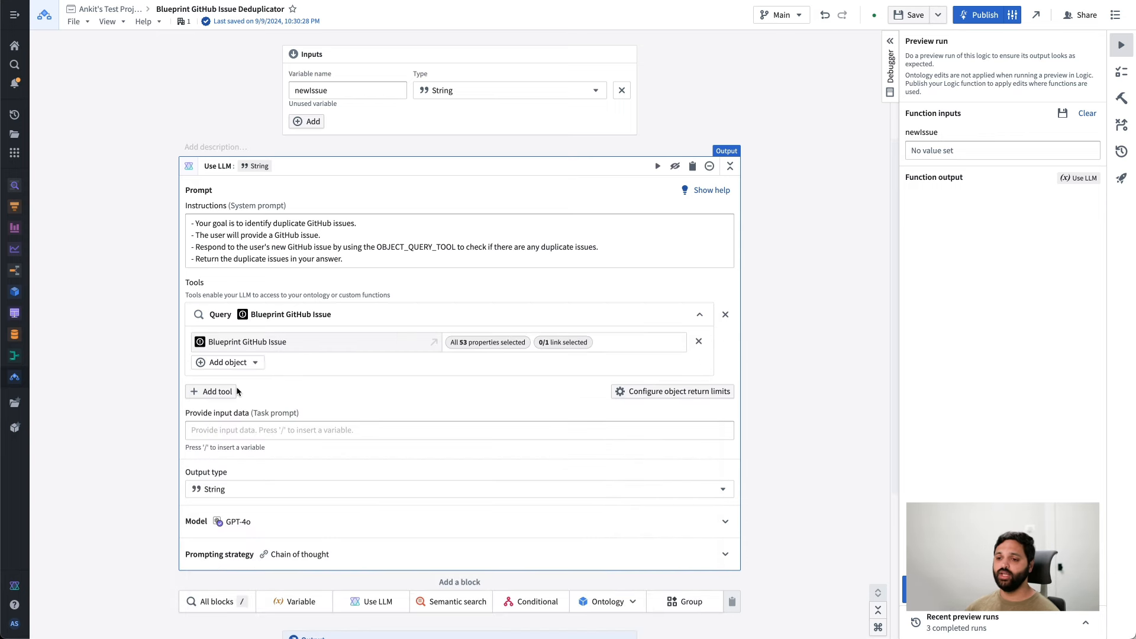
Insert the newIssue variable as the input data in the LLM block's task prompt
left_click(243, 431)
type("/ne")
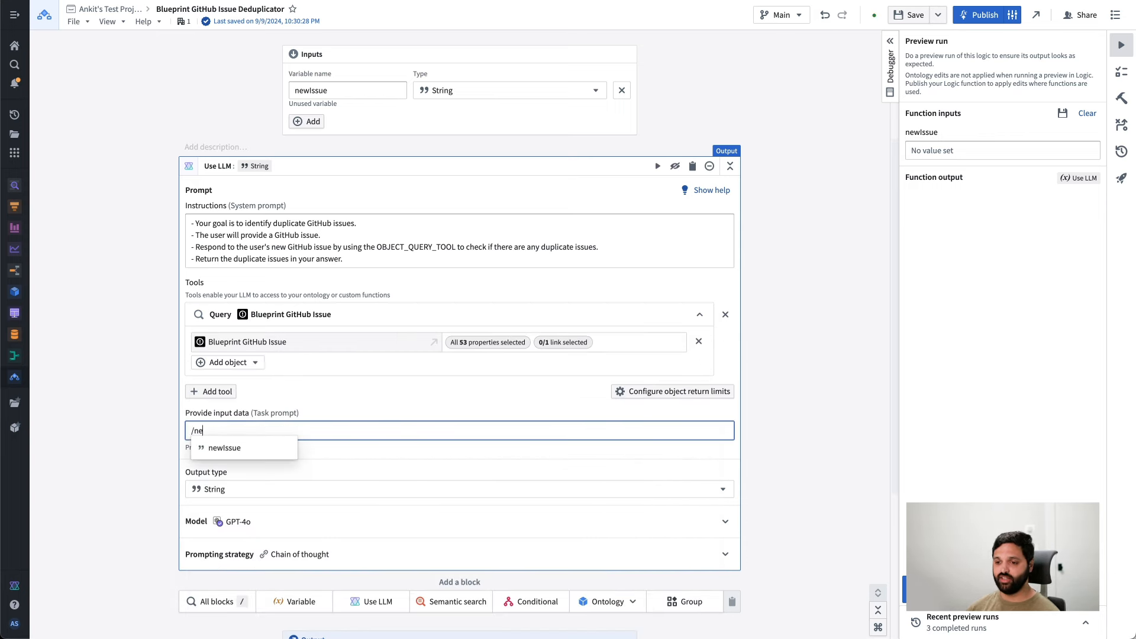
type("w")
key("Down")
key("Return")
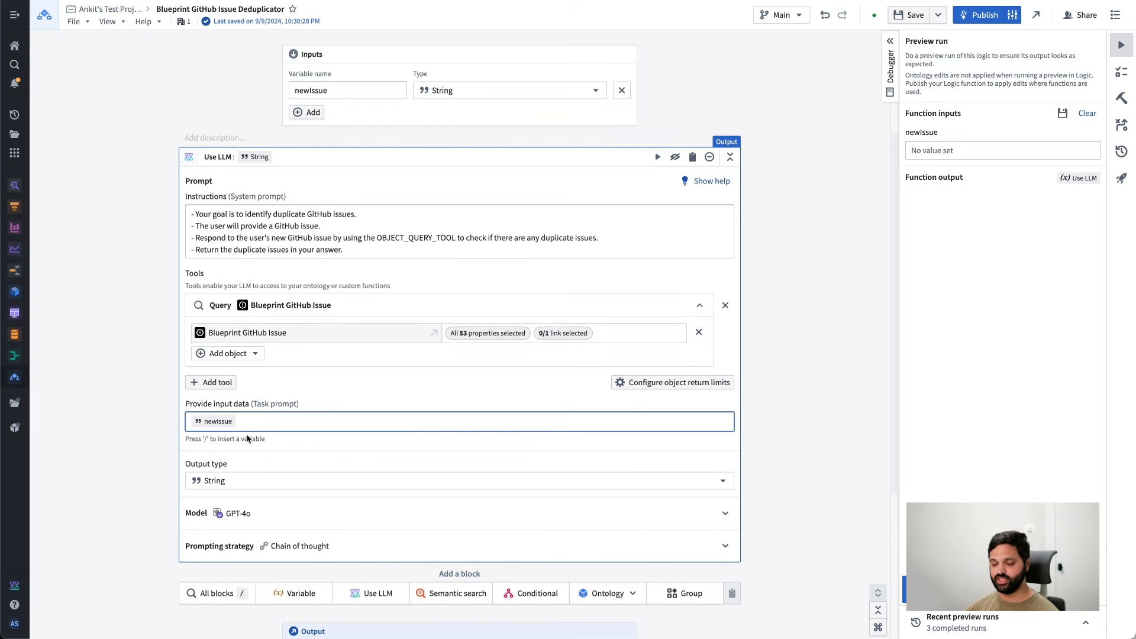
Run a preview of the function with newIssue set to "file input focus outline"
left_click(915, 151)
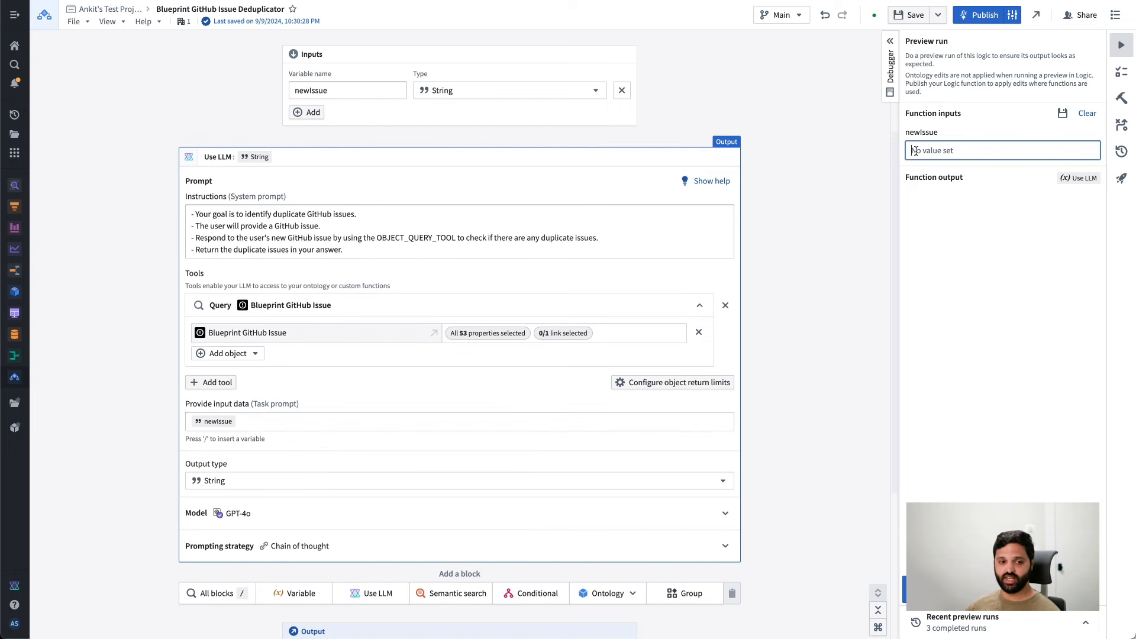
key("super+Tab")
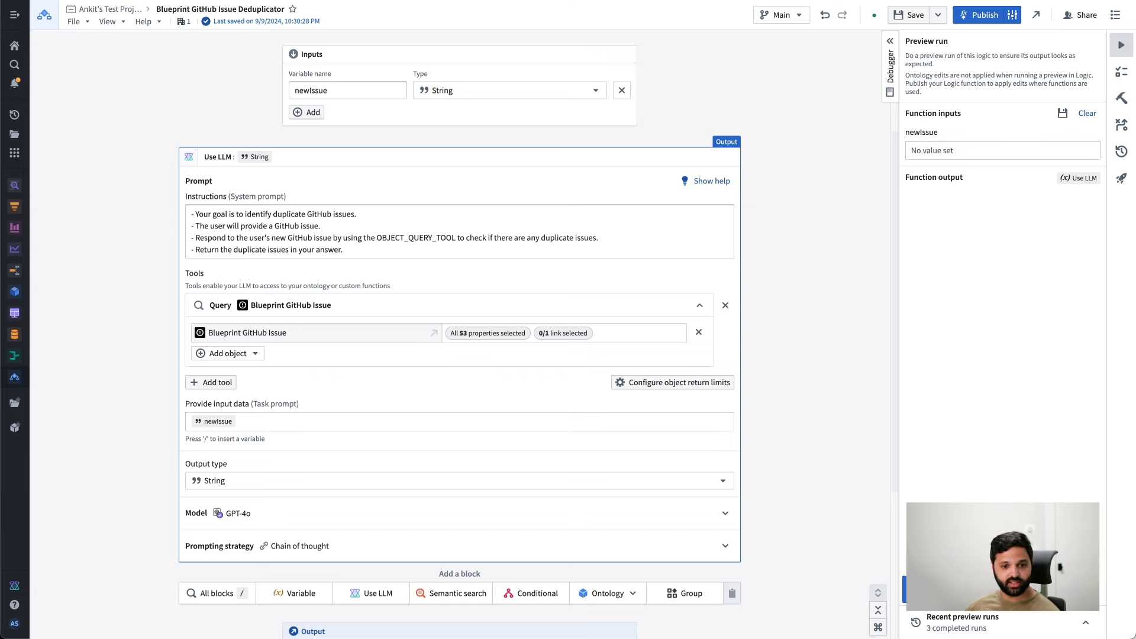
left_click(964, 155)
type("file input focus outline")
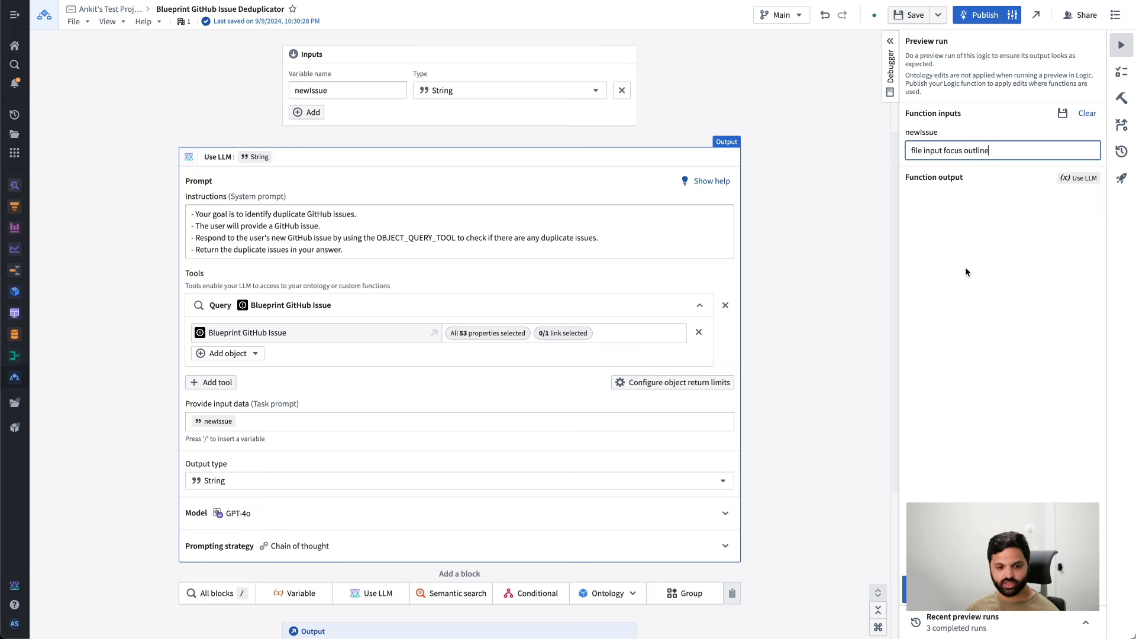
left_click(926, 590)
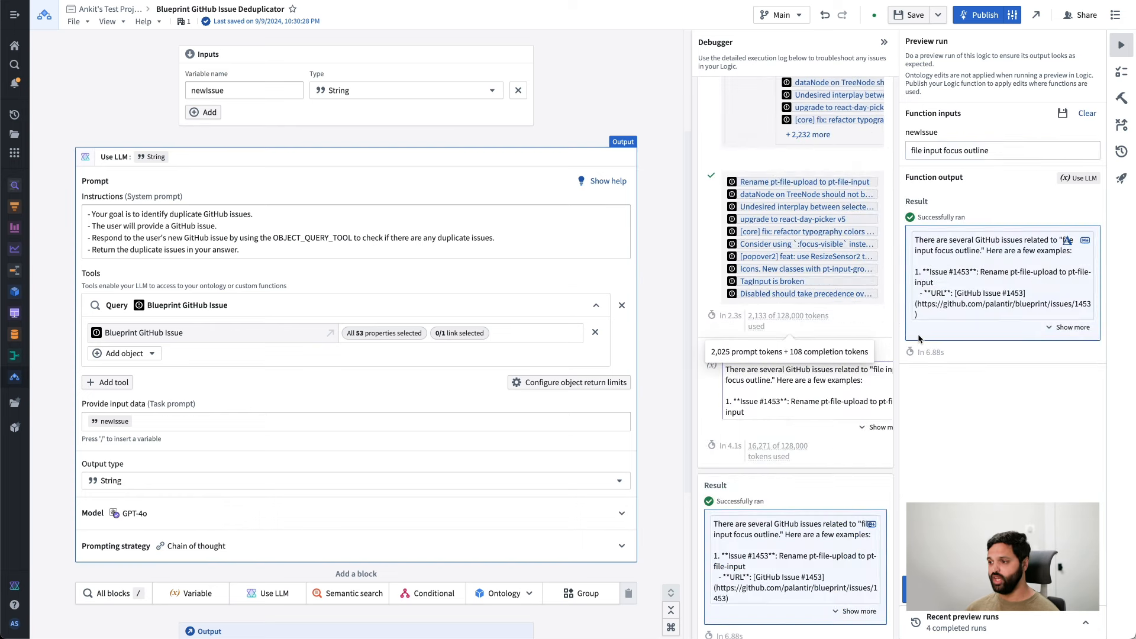
Expand the preview run's function output and read the issues it suggests as duplicates
left_click(1059, 329)
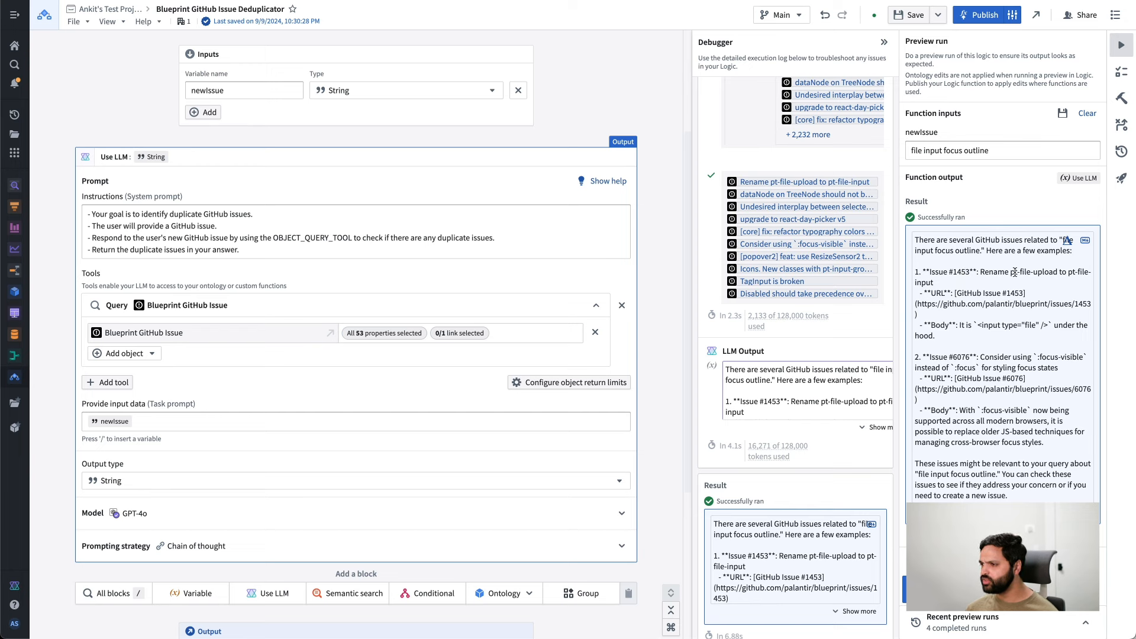
left_click_drag(1011, 272, 1056, 274)
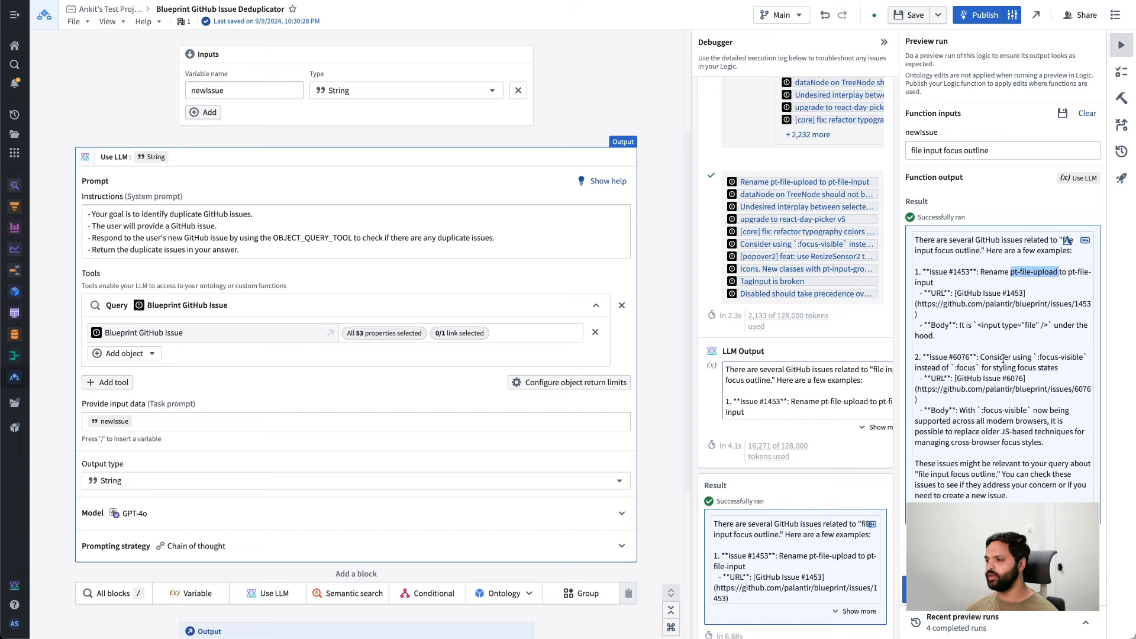
left_click_drag(980, 357, 1005, 379)
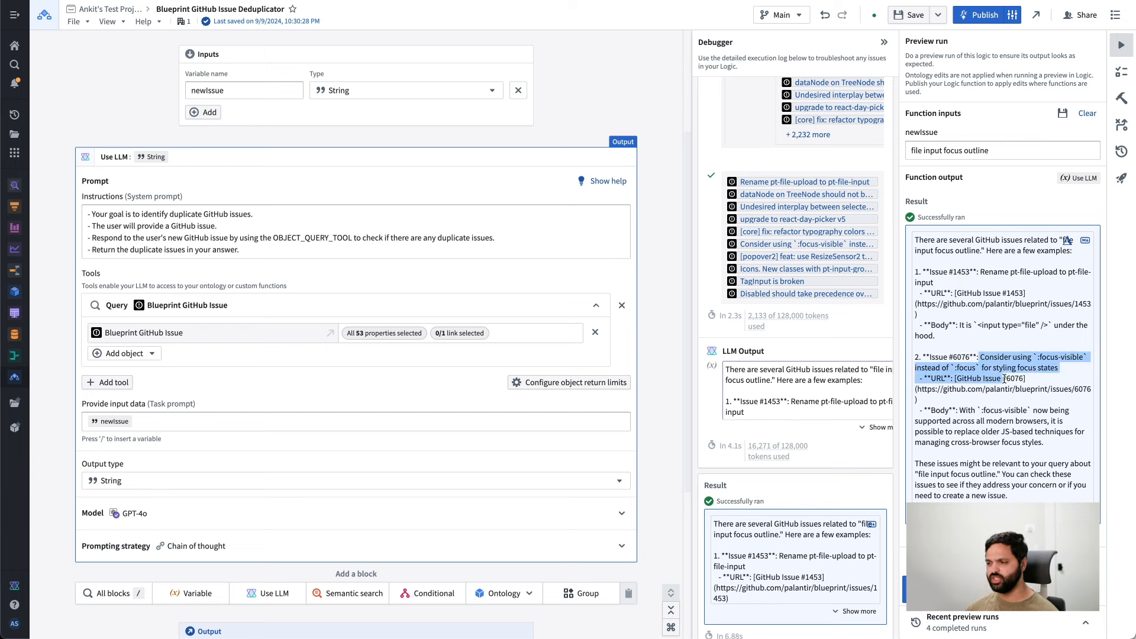
left_click(992, 382)
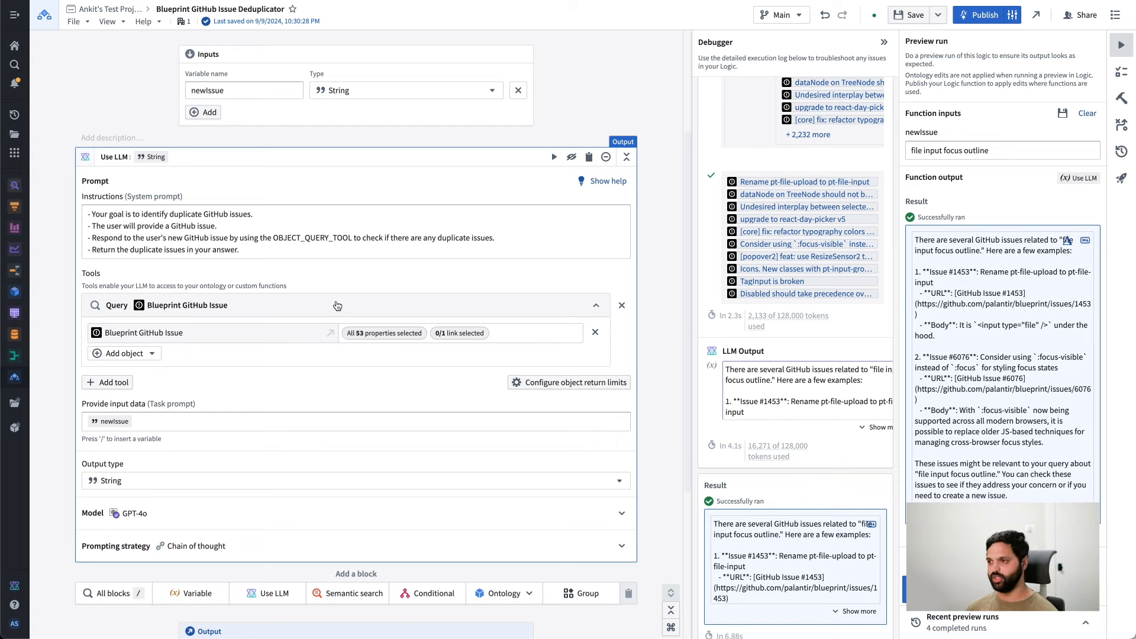
Save the logic function and create a branch named v2 from Main
left_click(913, 14)
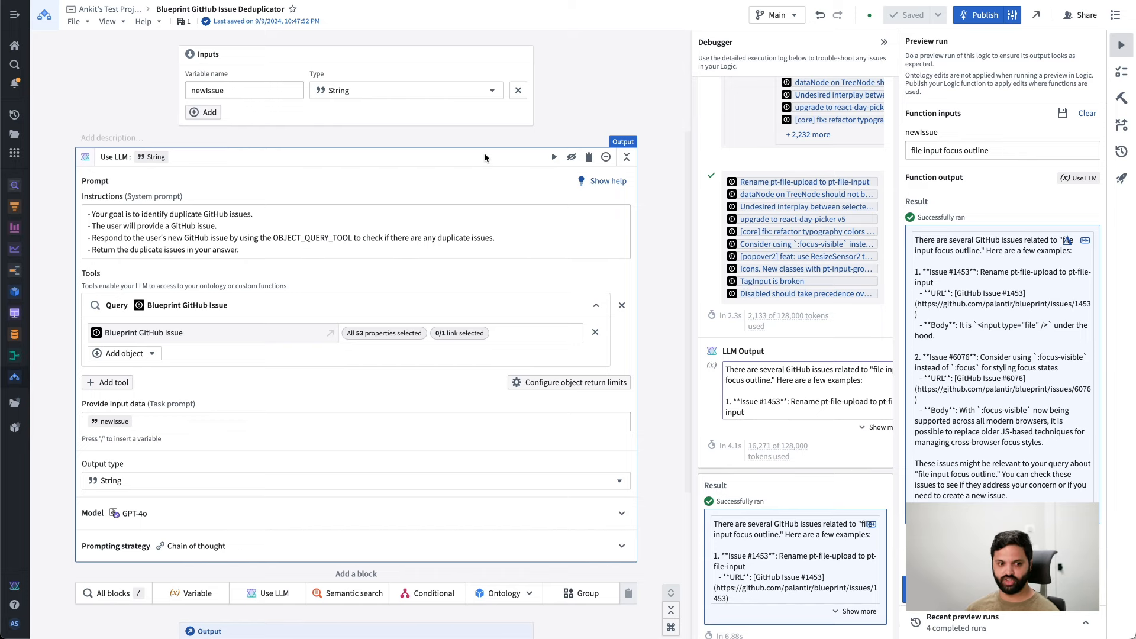
left_click(778, 17)
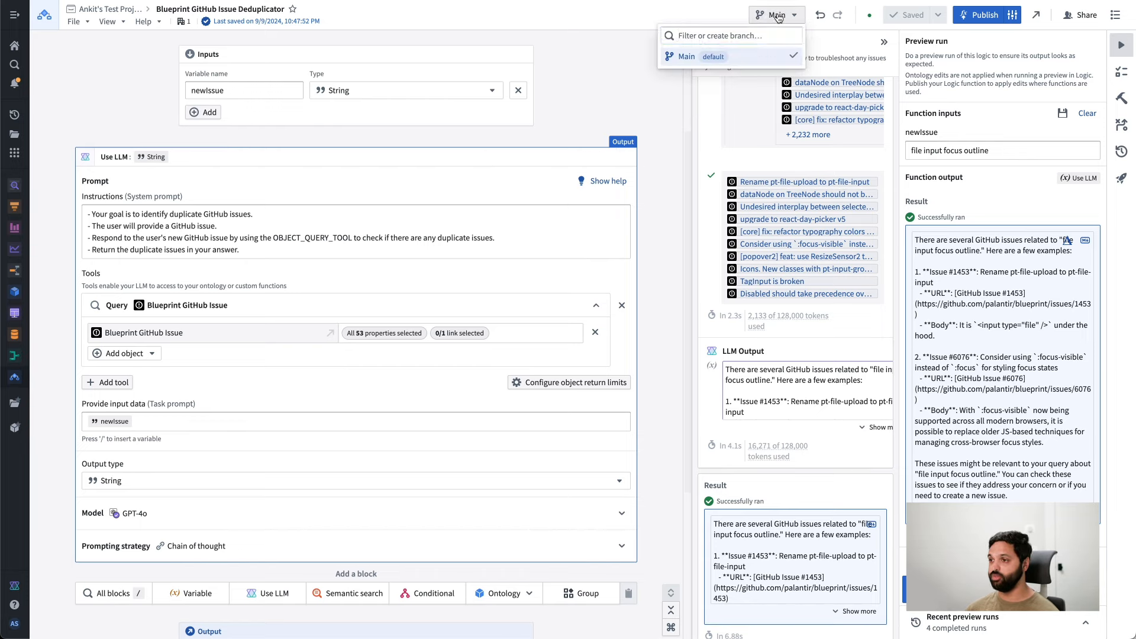
type("v2")
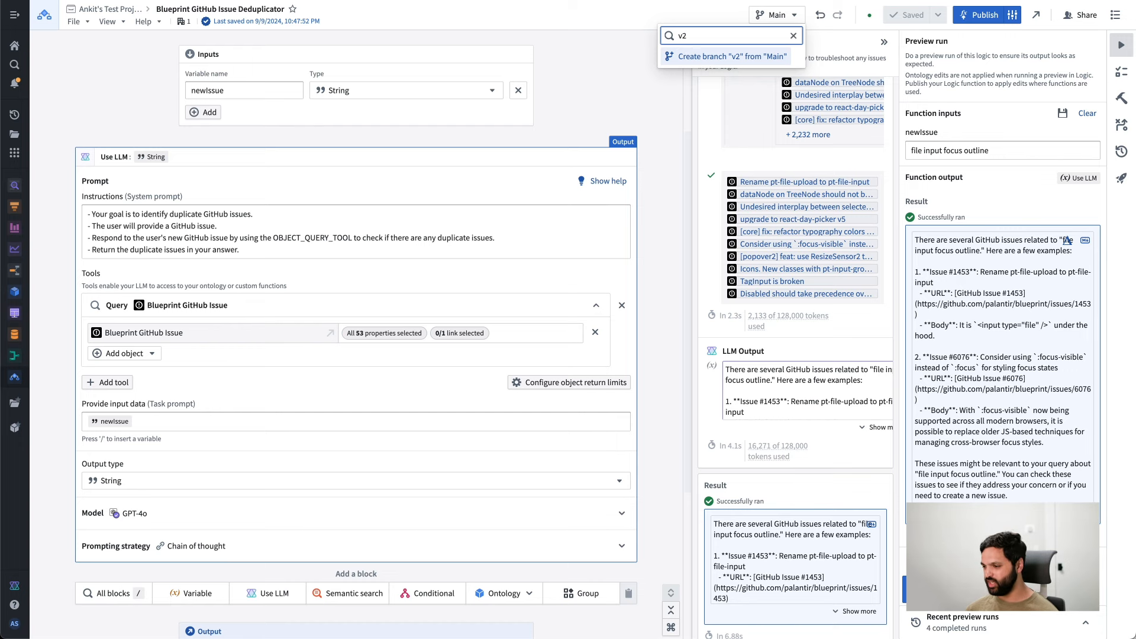
key("Return")
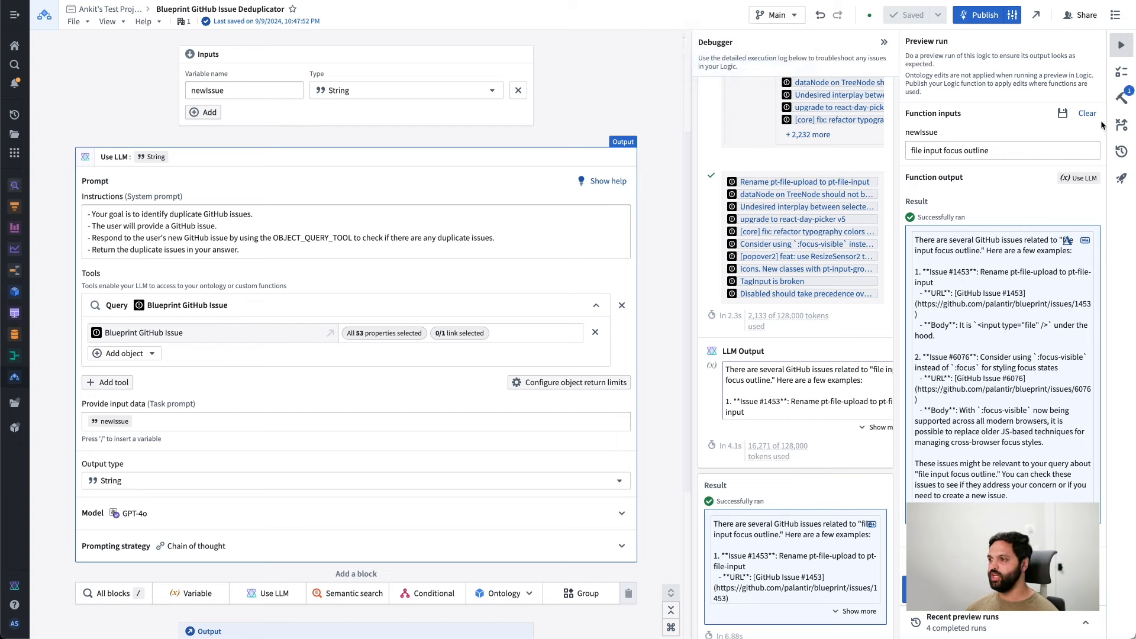
Run the deduplicator's evaluation suite on the latest saved version, with the newIssue column supplying the newIssue parameter
left_click(1121, 97)
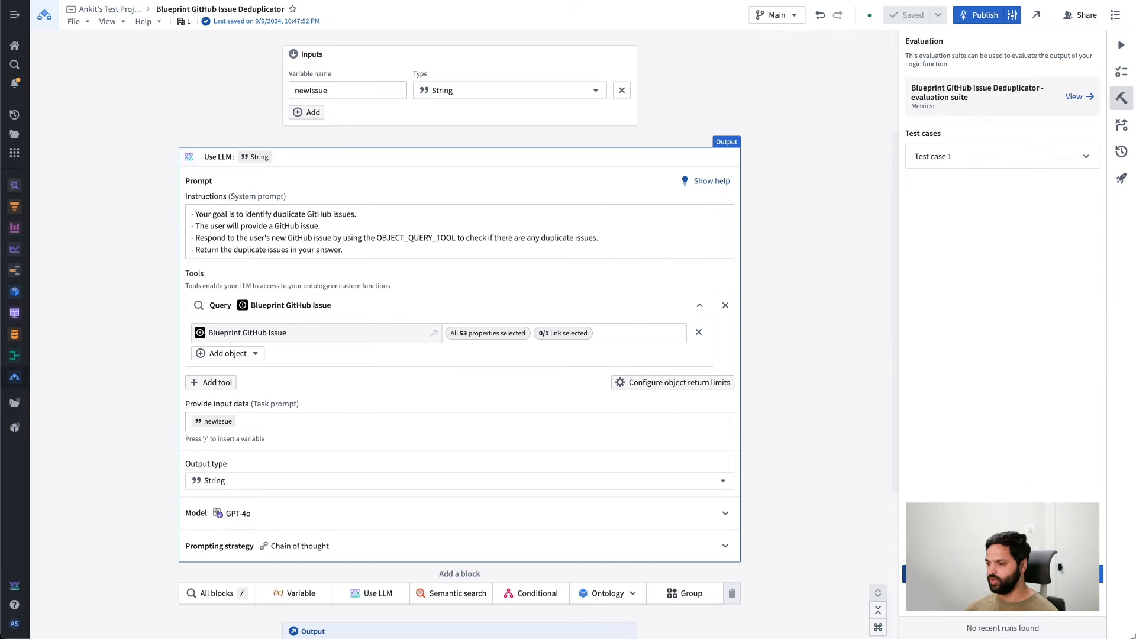
left_click(1003, 574)
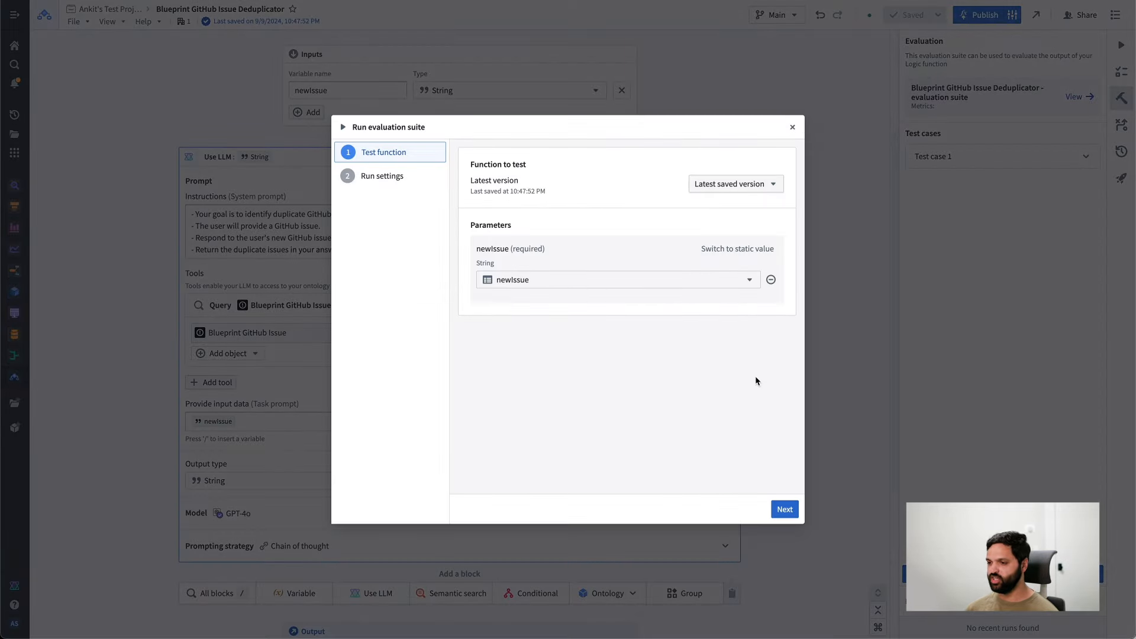
left_click(787, 509)
left_click(787, 508)
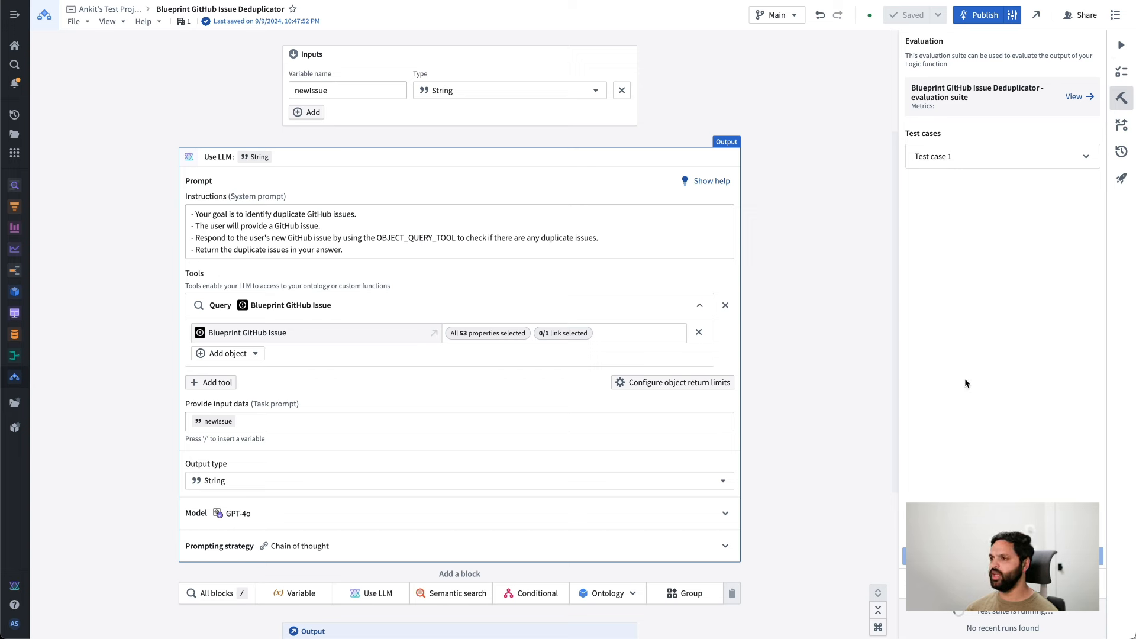
Create a branch named v2 from Main
left_click(770, 17)
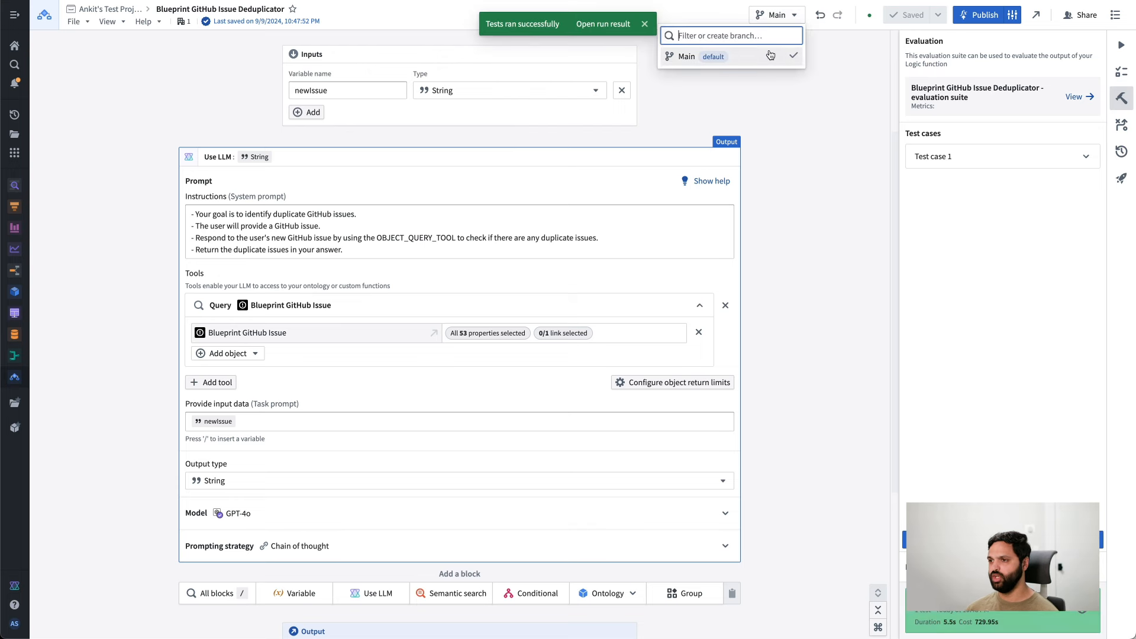
type("v2")
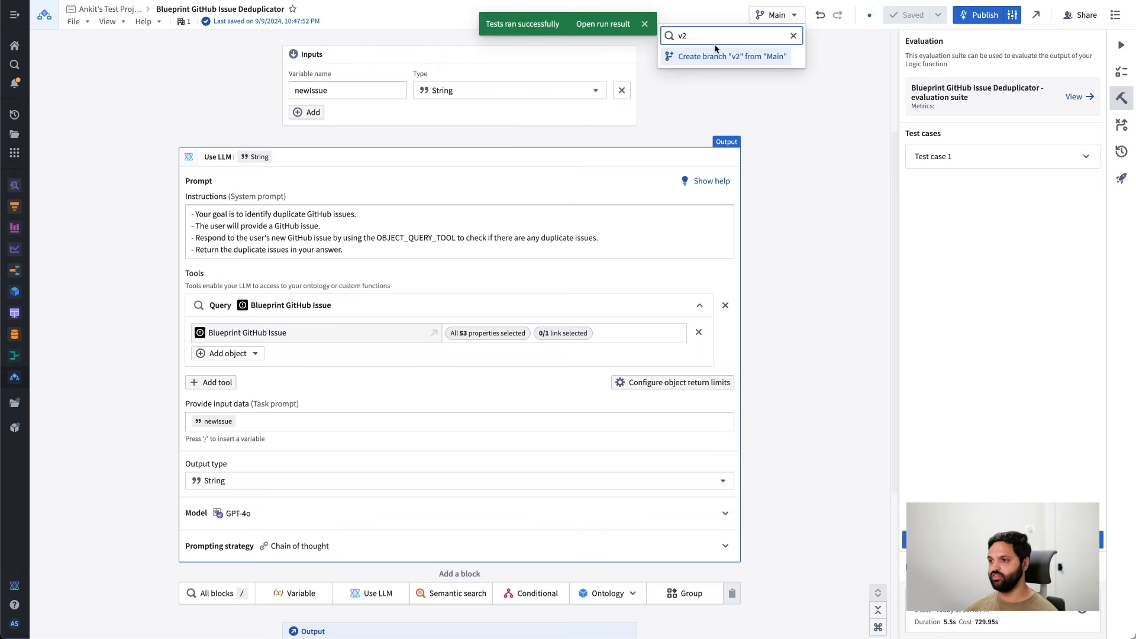
left_click(697, 56)
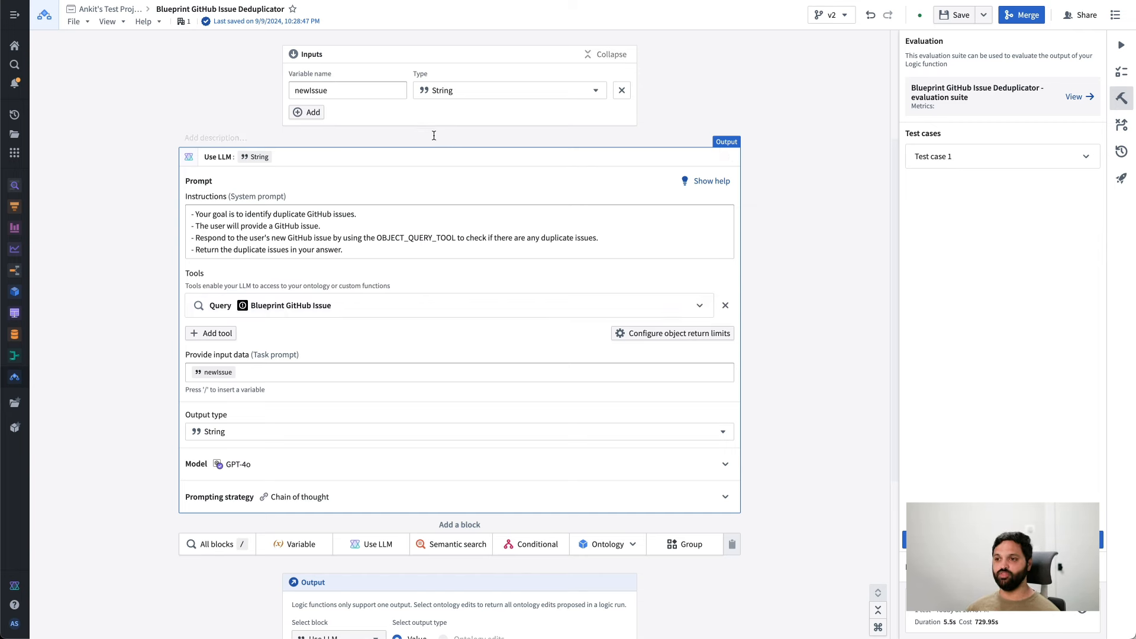
Add a Semantic search block above the LLM block, using a new object set of Blueprint GitHub Issue objects
left_click(452, 139)
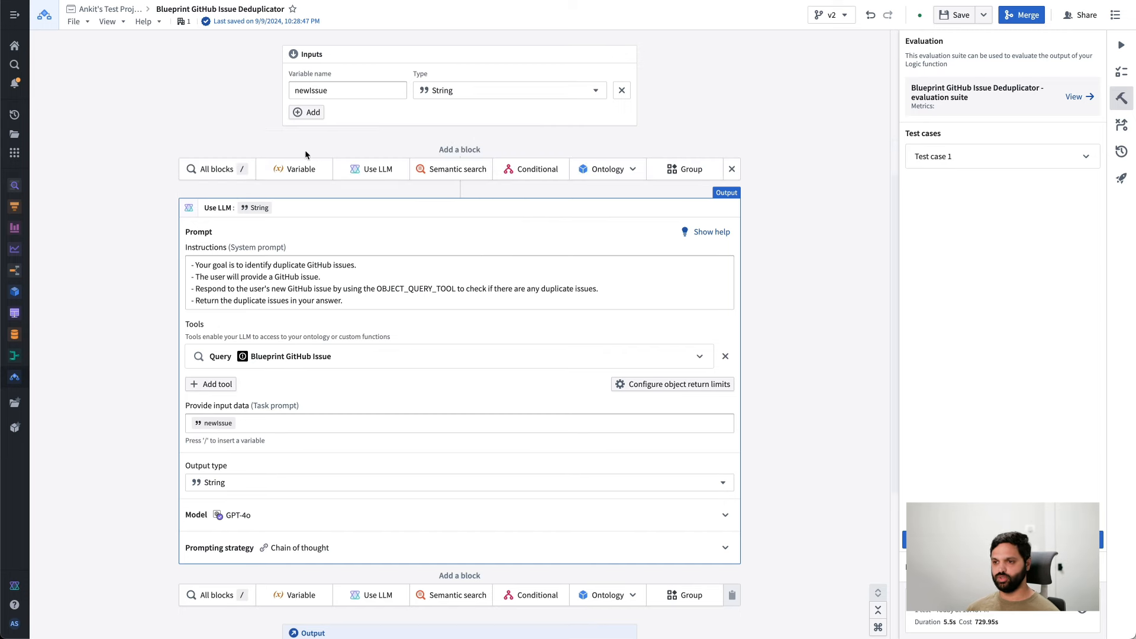
left_click(462, 170)
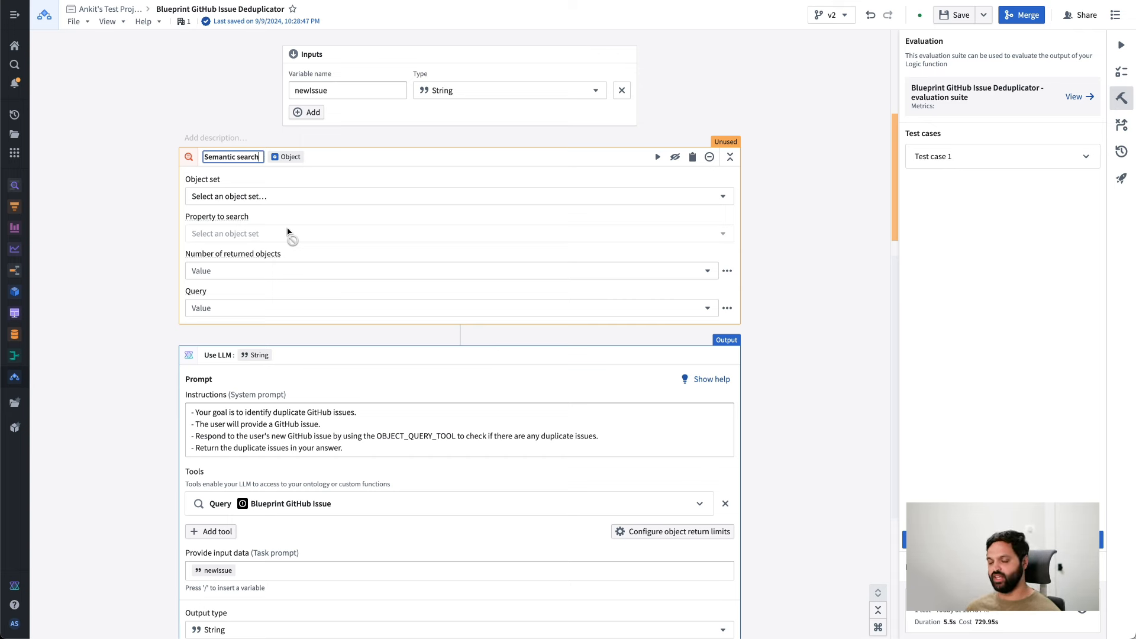
left_click(232, 197)
mouse_move(228, 217)
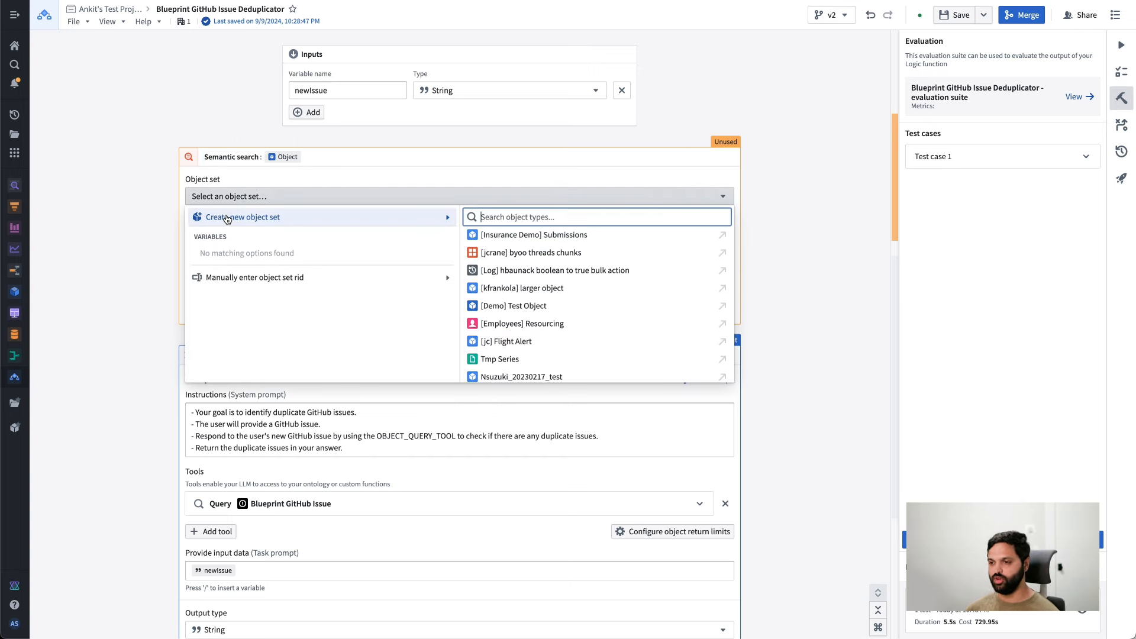
type("github")
key("Home")
type("blu")
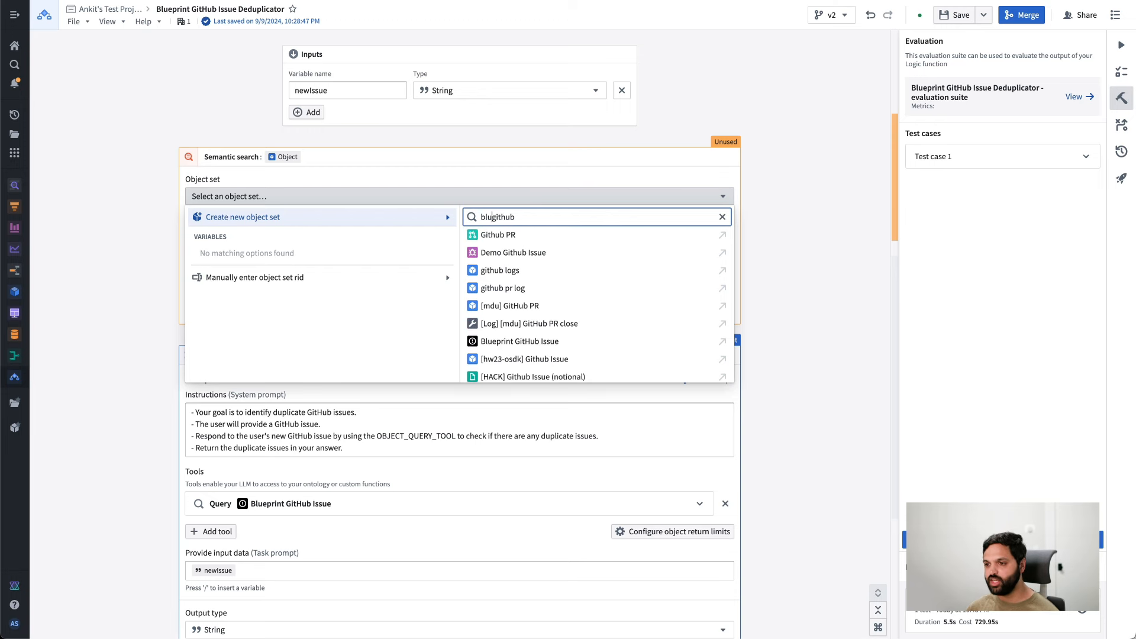
type("eprint")
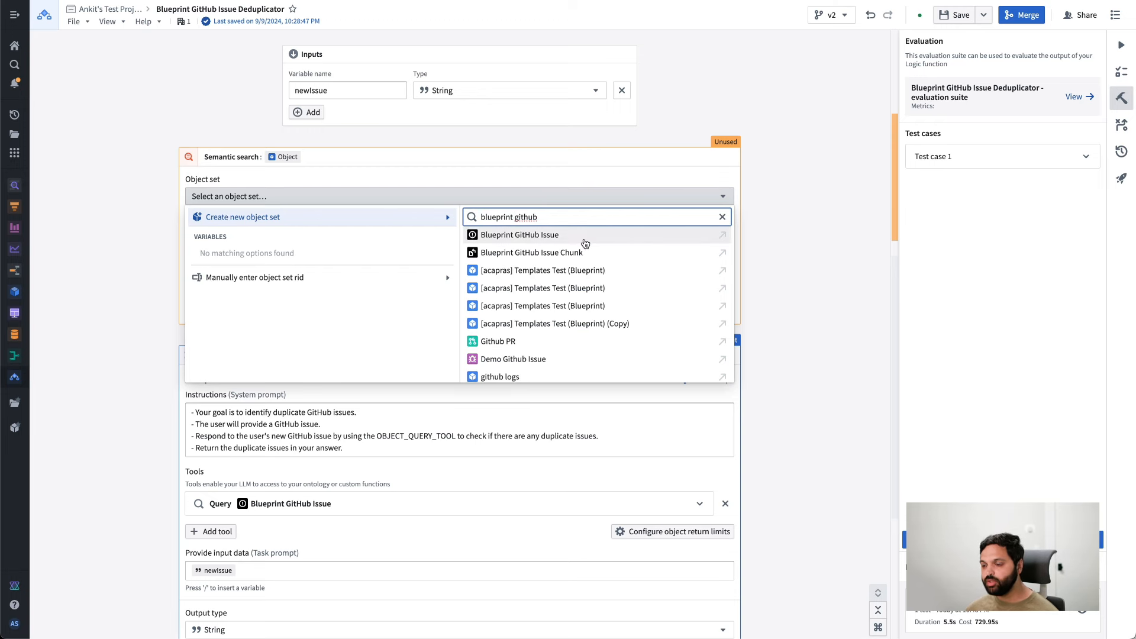
left_click(567, 240)
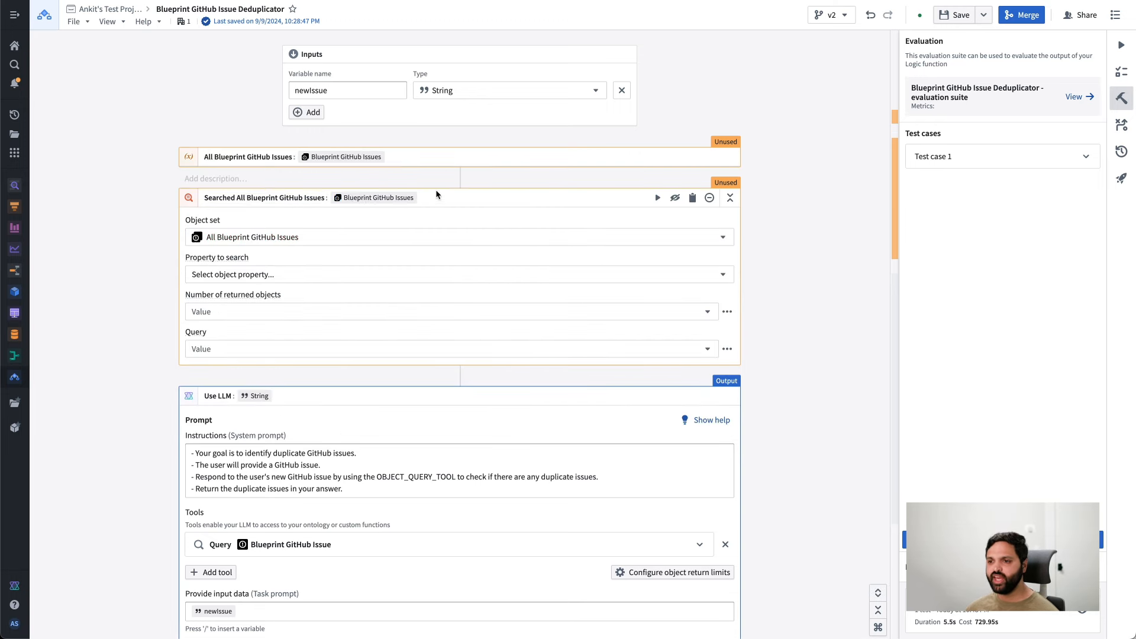
Insert a Filter block before the semantic search and set its object set to All Blueprint GitHub Issues
left_click(459, 179)
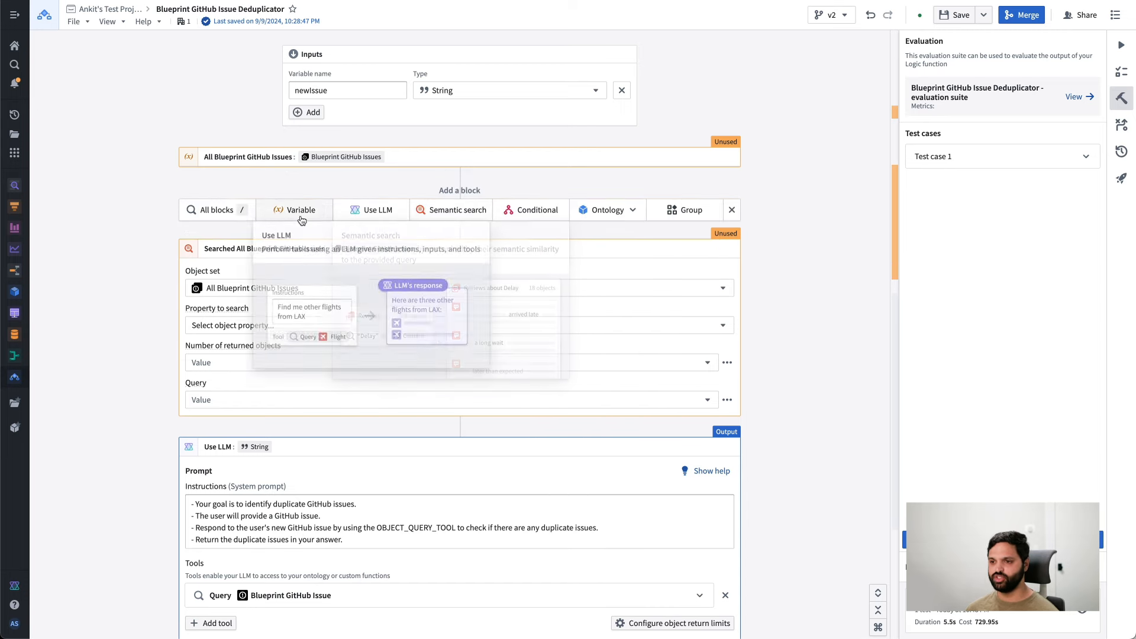
left_click(219, 209)
left_click(234, 311)
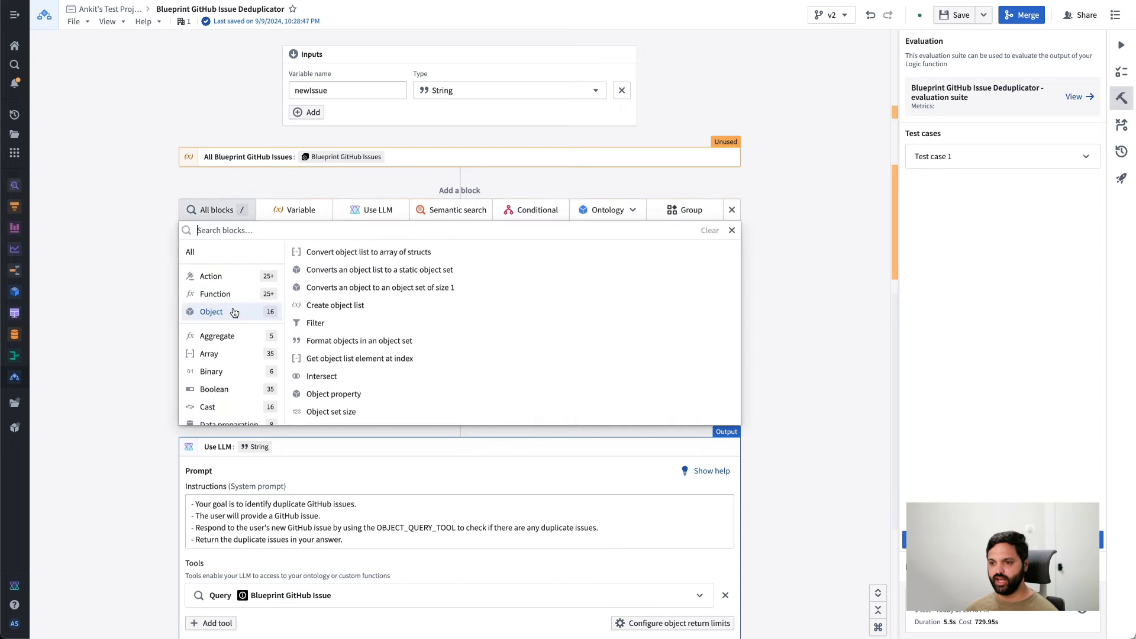
type("filter")
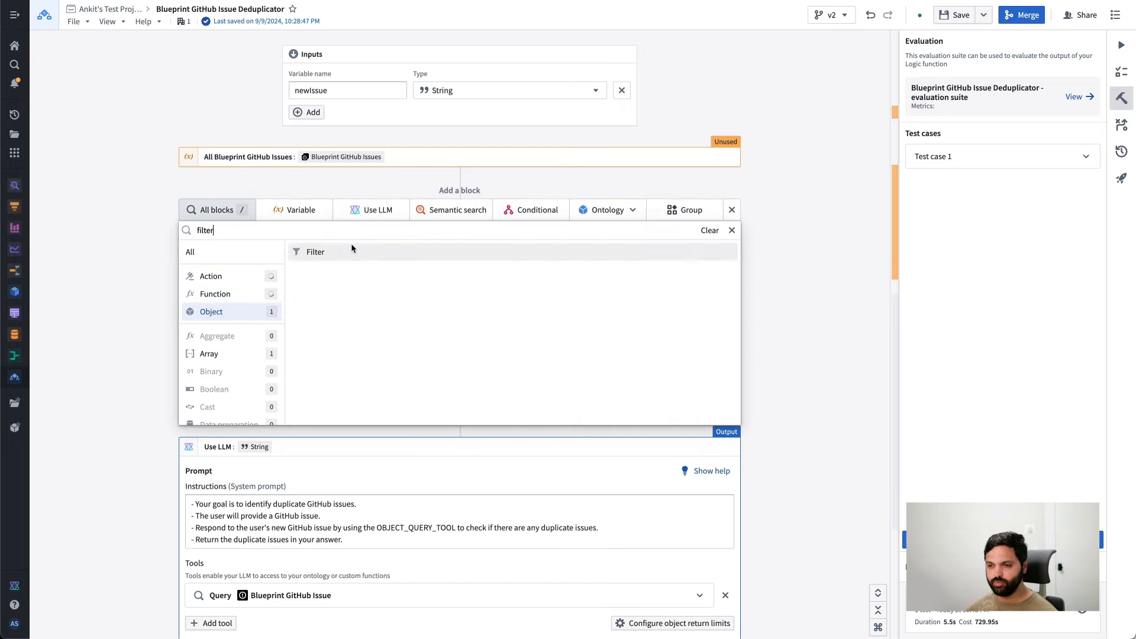
left_click(331, 252)
left_click(237, 236)
mouse_move(242, 320)
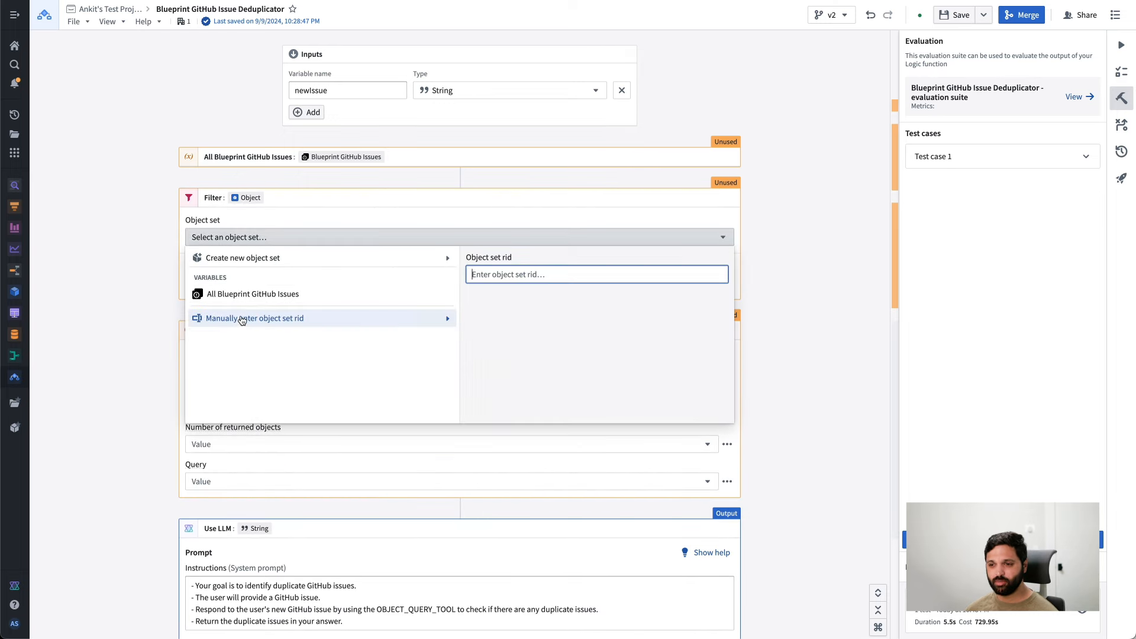
left_click(253, 294)
Set the Filter block's condition to Equals, with the property state and the value OPEN
left_click(237, 284)
type("eq")
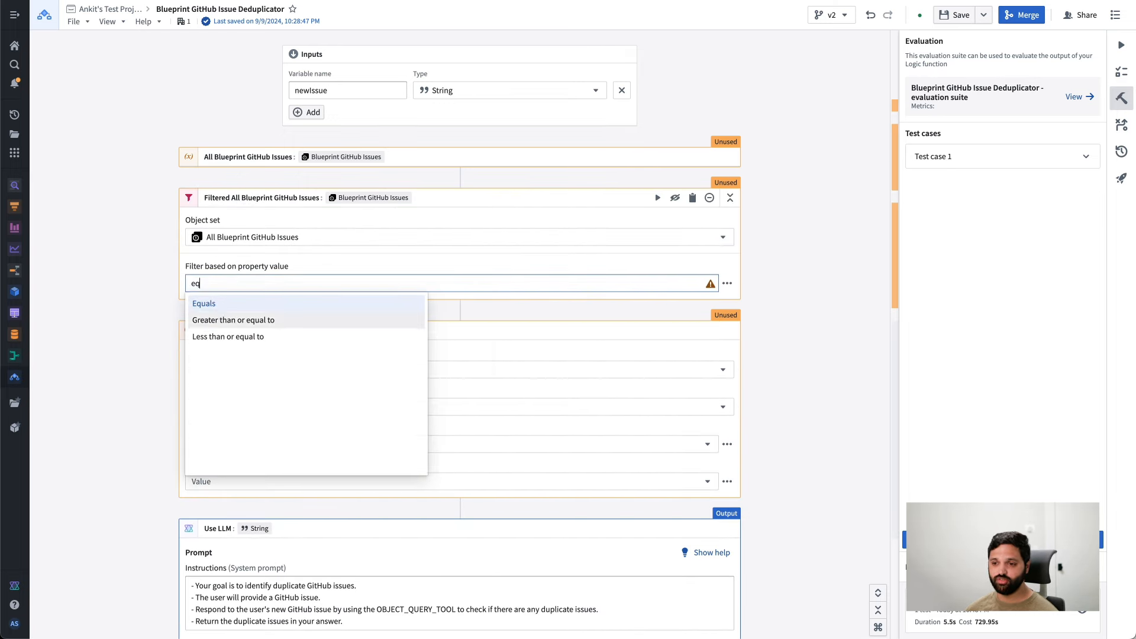
left_click(216, 303)
left_click(320, 306)
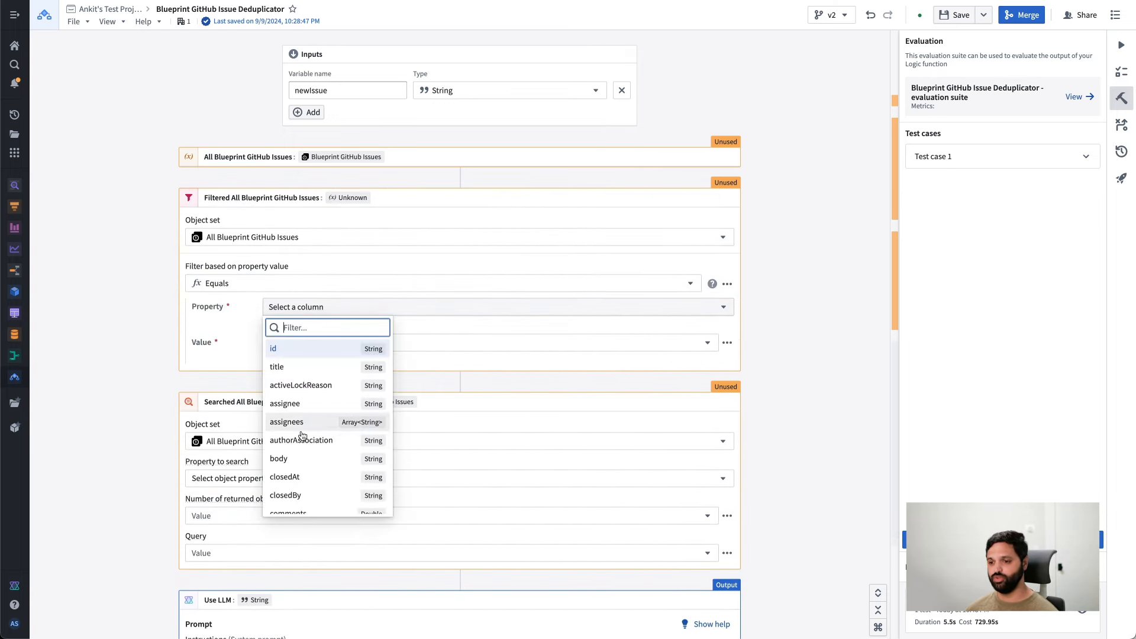
type("state")
key("Return")
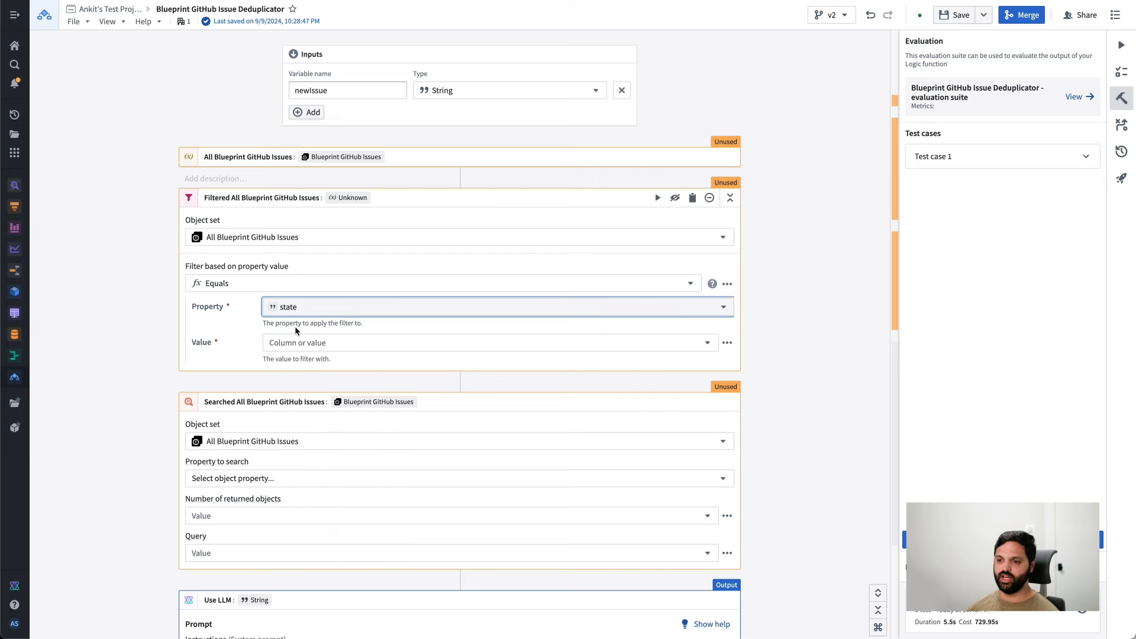
left_click(299, 341)
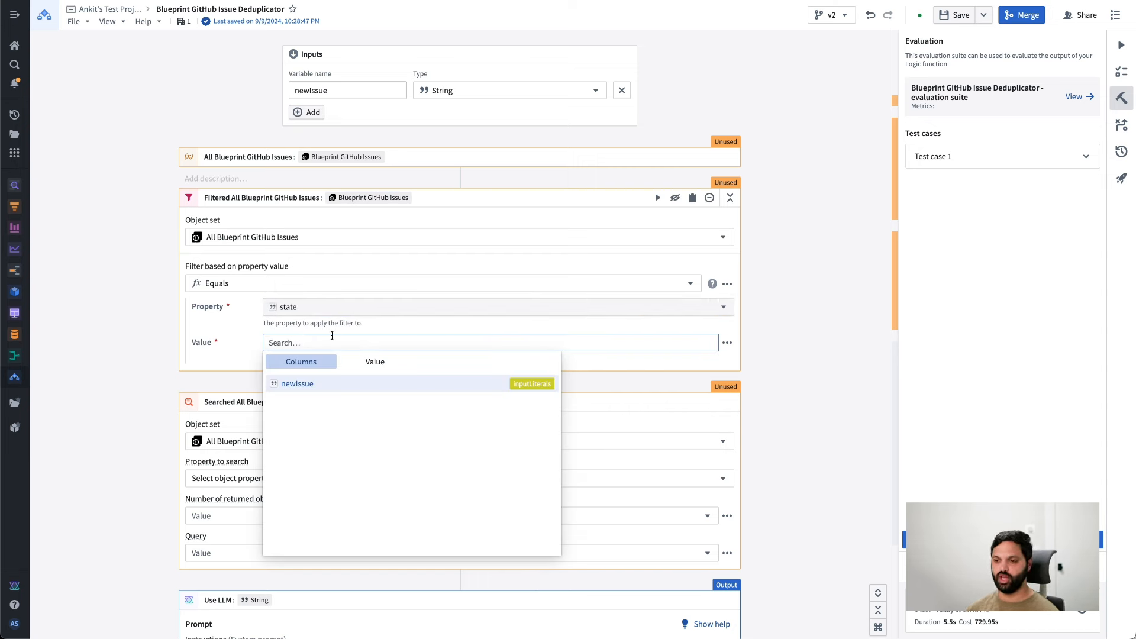
type("OPEN")
key("Return")
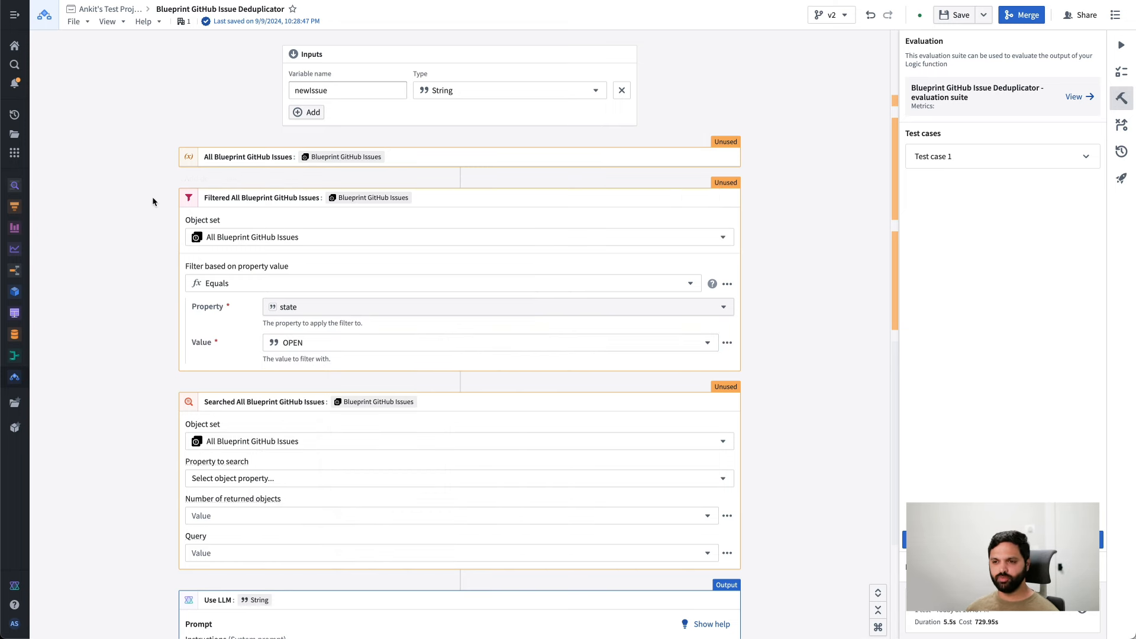
Run only the All Blueprint GitHub Issues and Filter blocks, and open one of the output issues in Object Explorer
left_click_drag(165, 137, 275, 281)
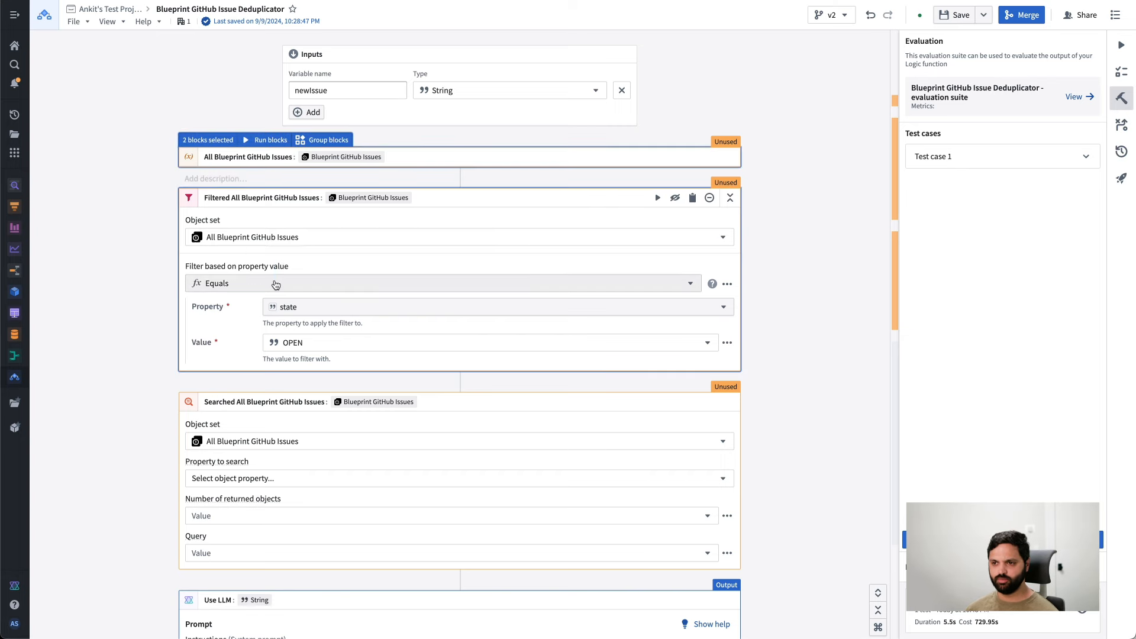
left_click(269, 140)
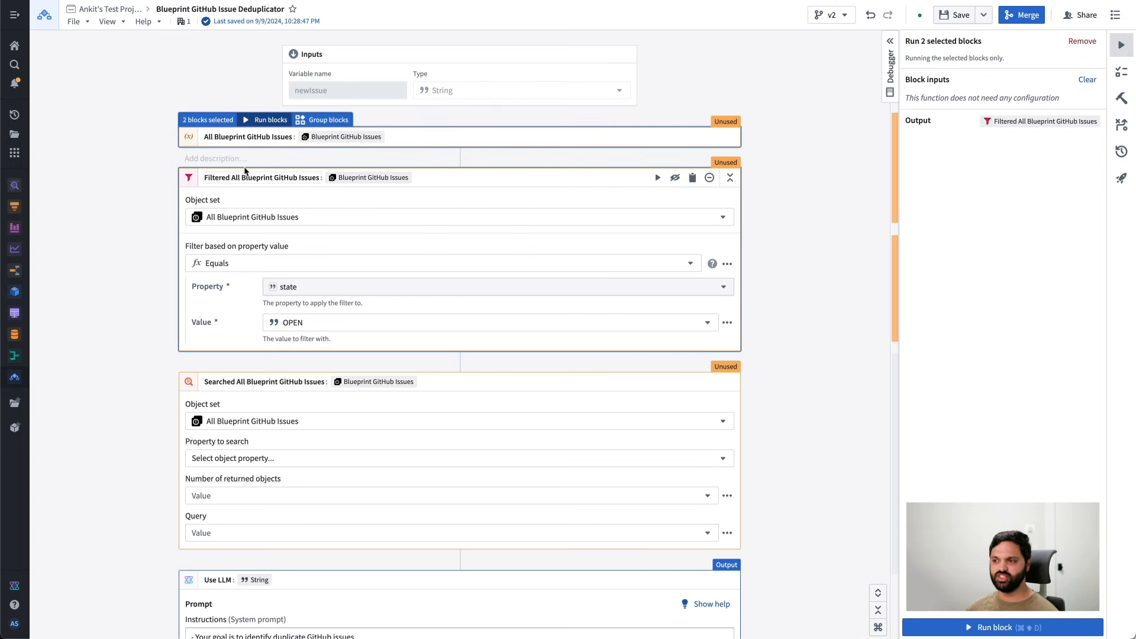
left_click(998, 627)
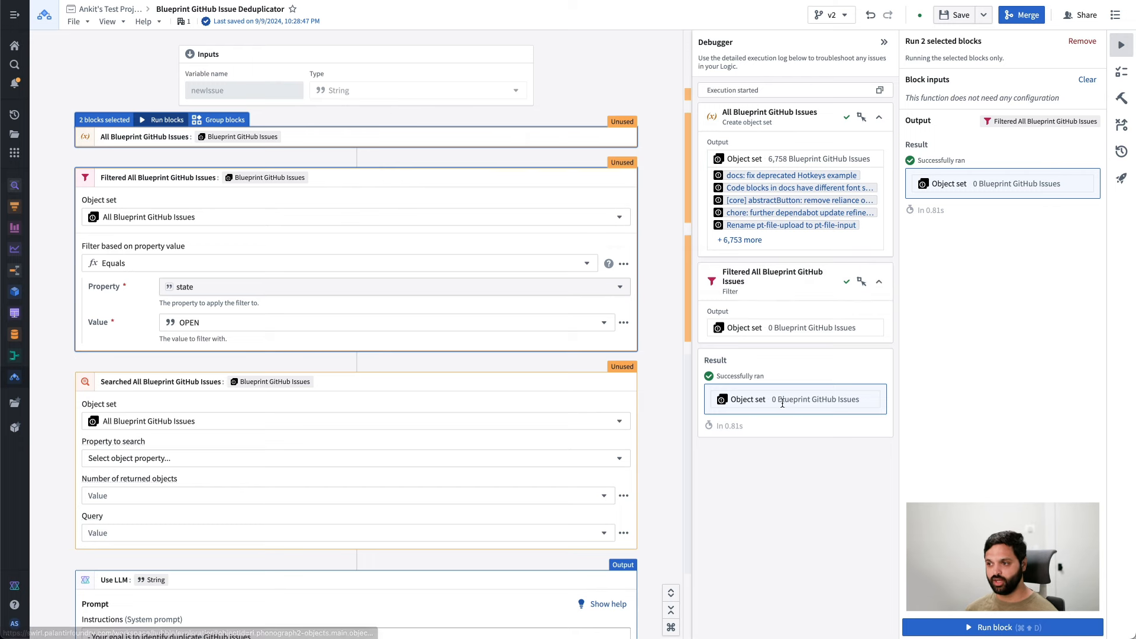
mouse_move(753, 202)
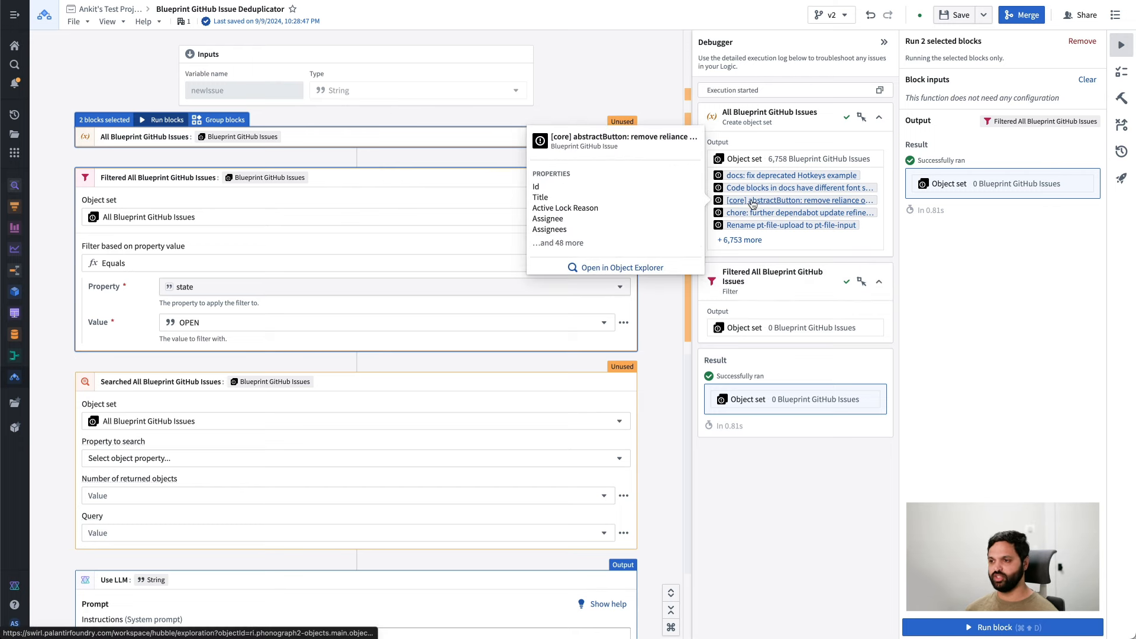
left_click(627, 268)
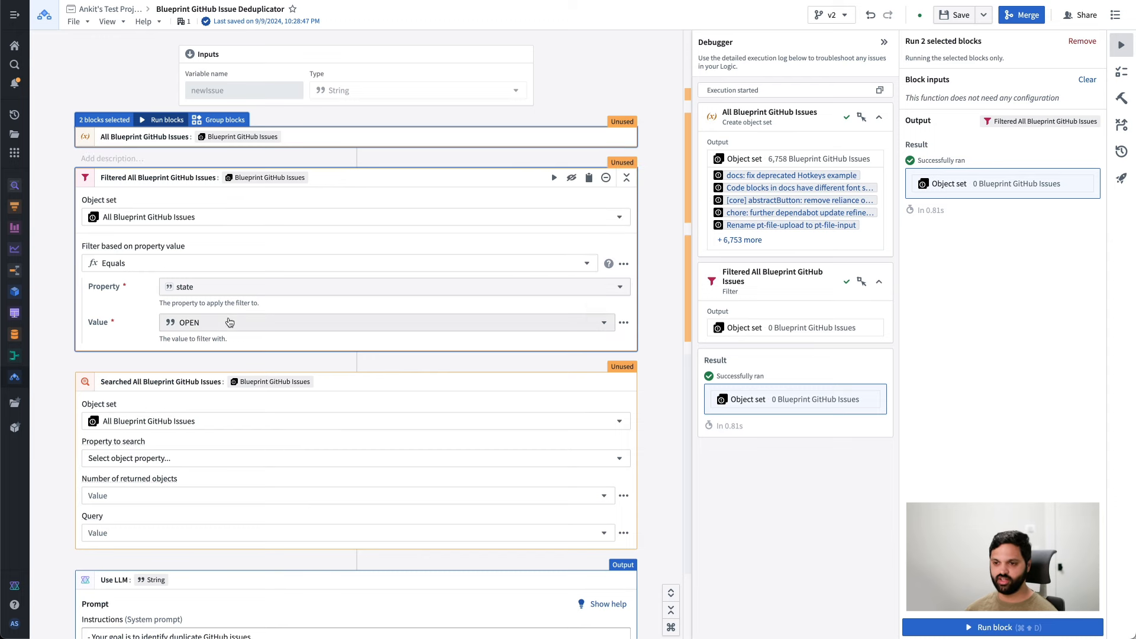
Set the state filter's value to lowercase open
left_click(219, 322)
type("open")
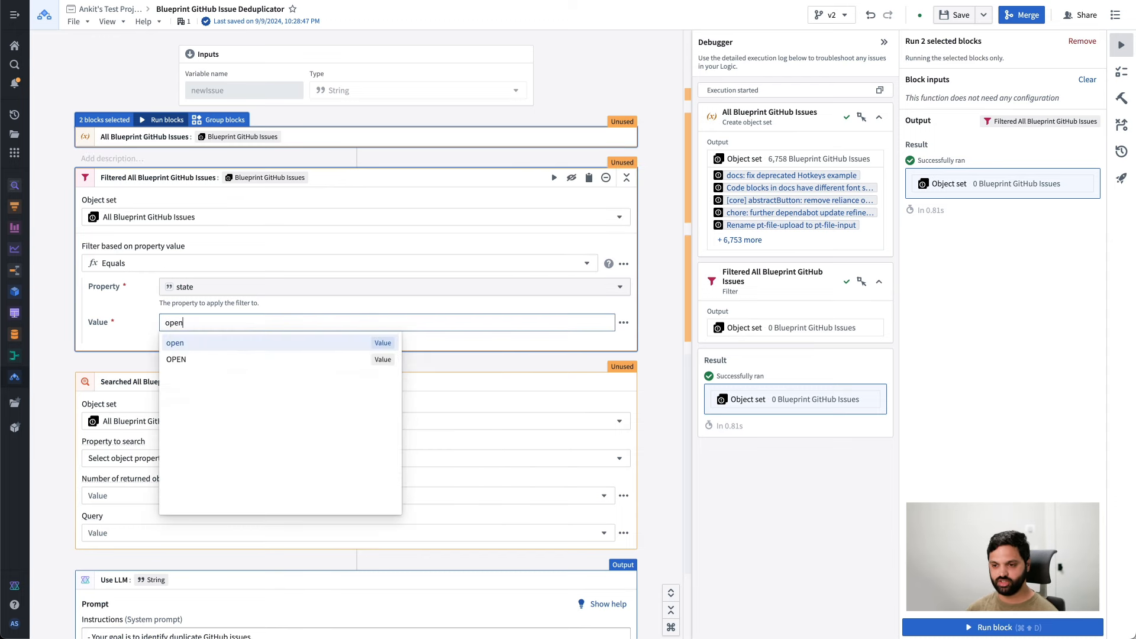
key("Return")
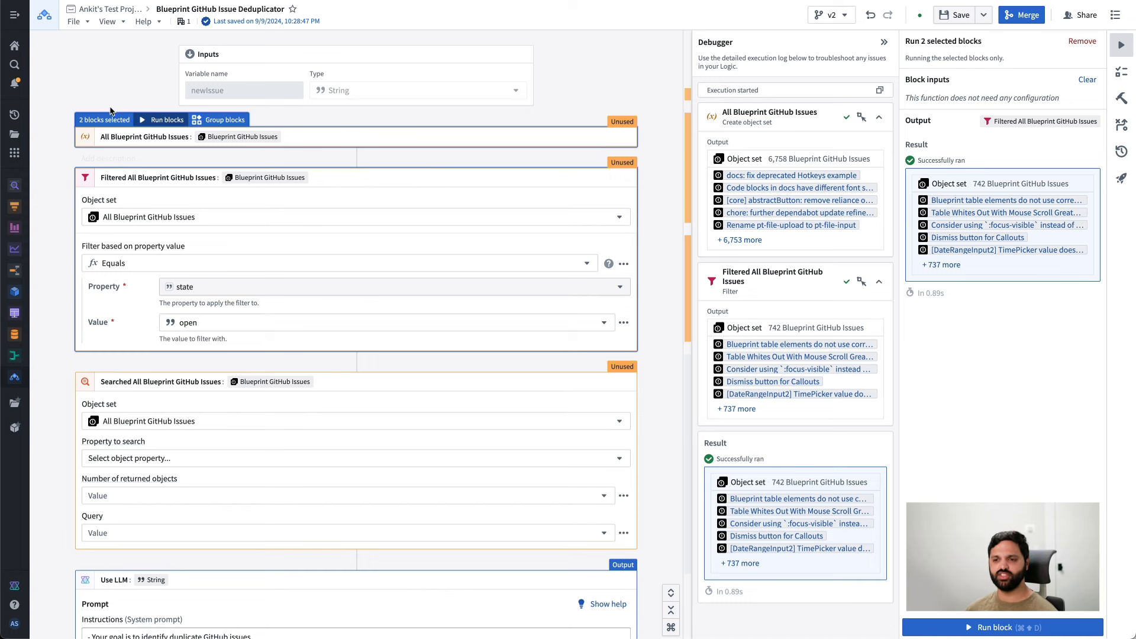
Deselect the two blocks and delete the Filter block
left_click(67, 226)
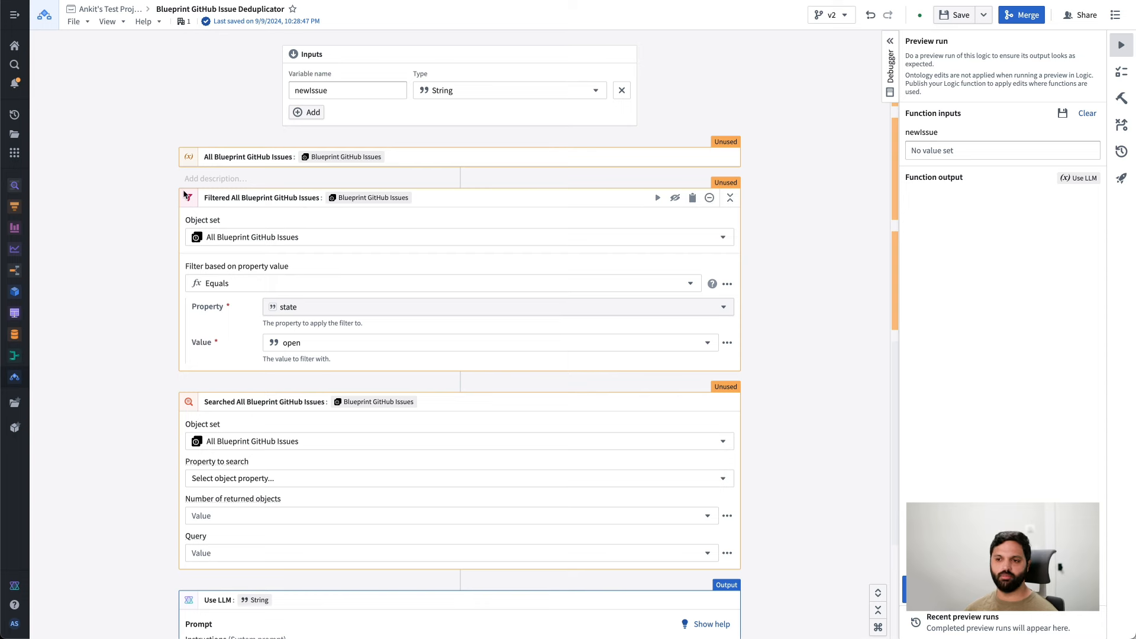
left_click(709, 198)
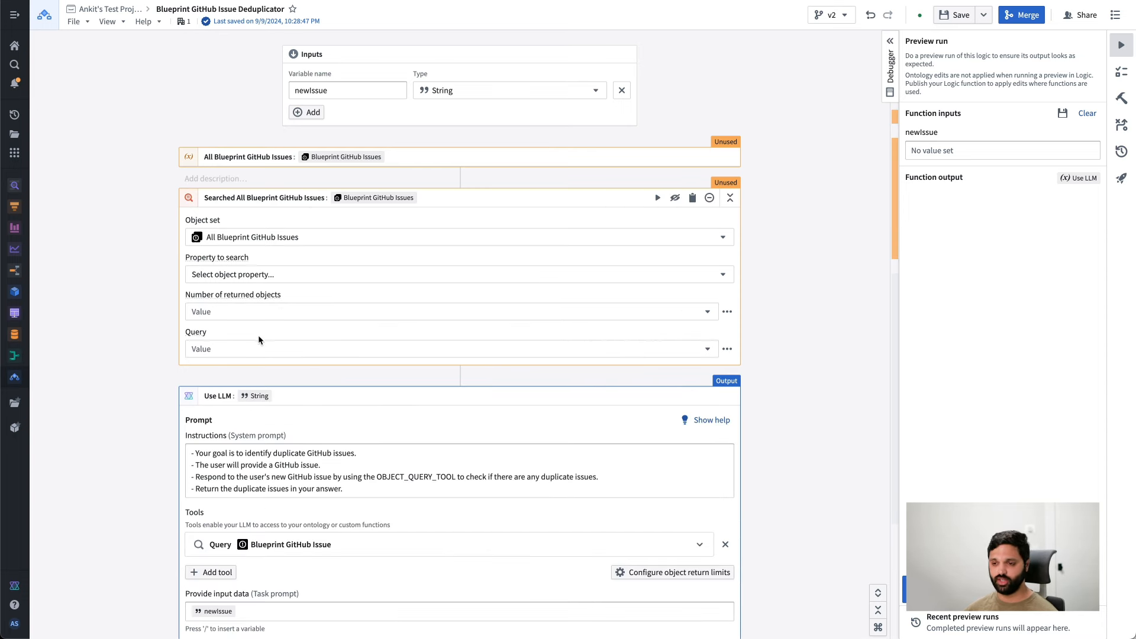
Look through the Blueprint GitHub Issue properties offered as the semantic search's property, without choosing one
left_click(240, 275)
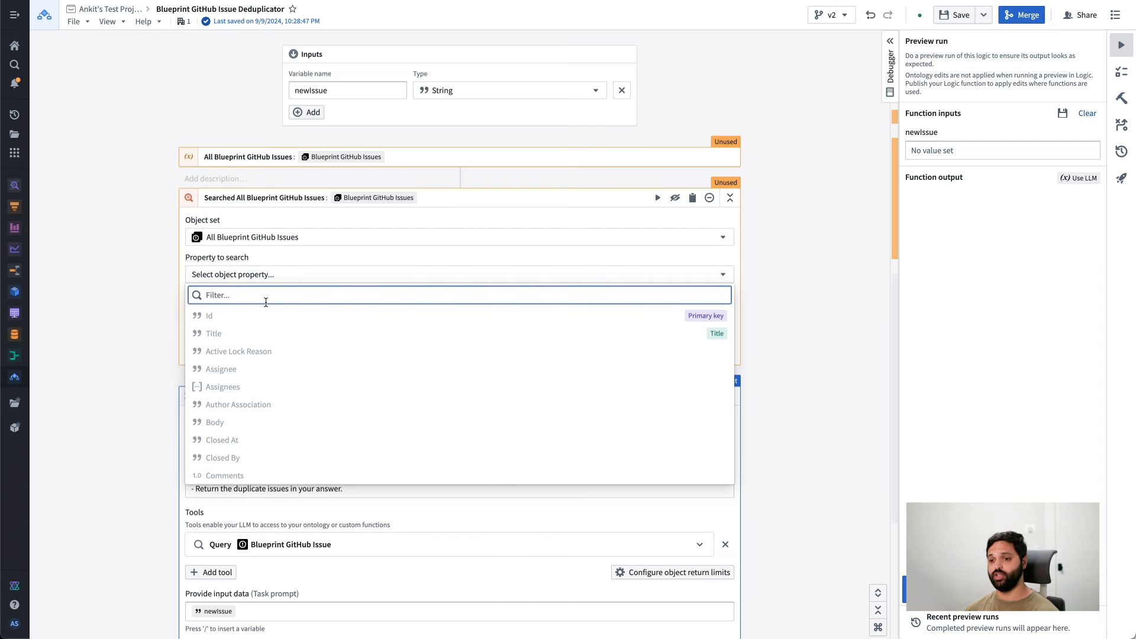
scroll(269, 413, "down", 5)
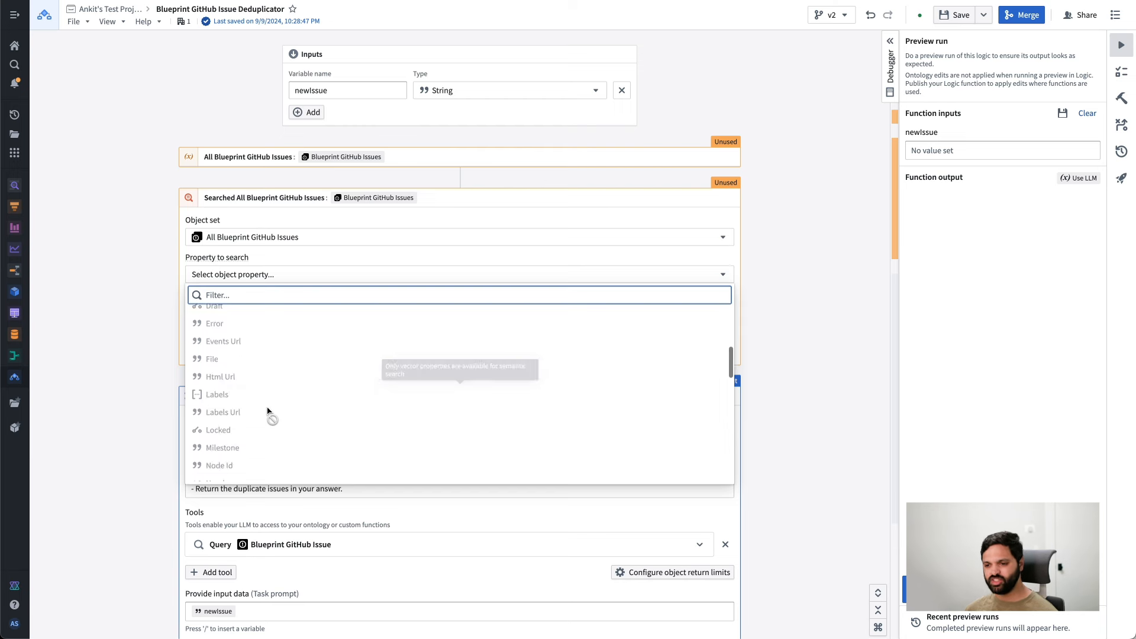
scroll(270, 413, "down", 5)
scroll(269, 412, "up", 10)
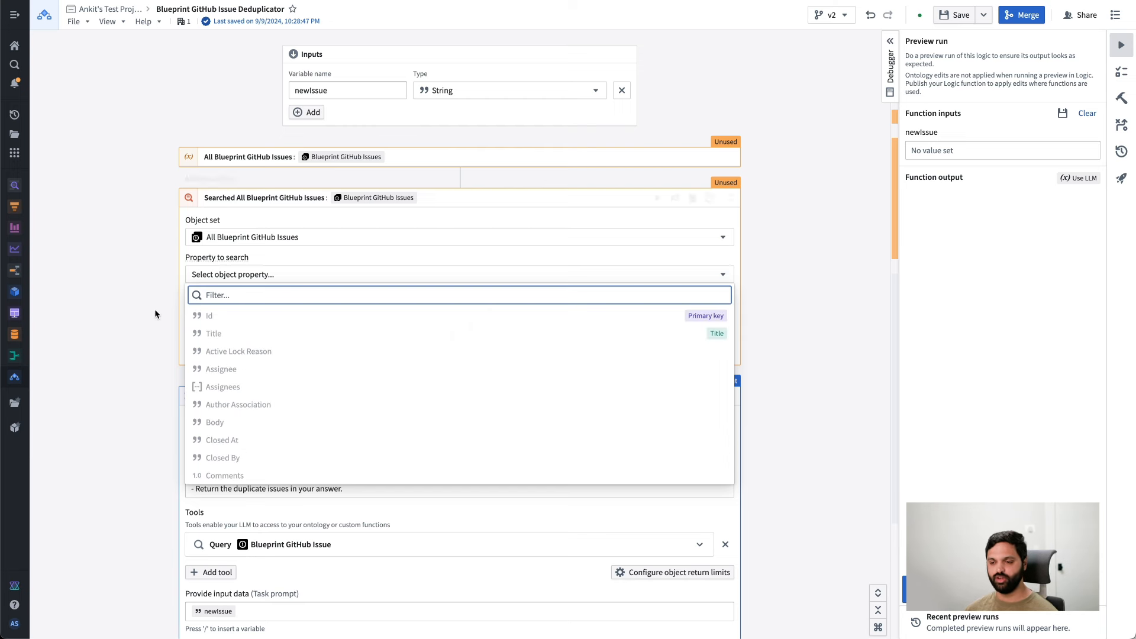
left_click(101, 261)
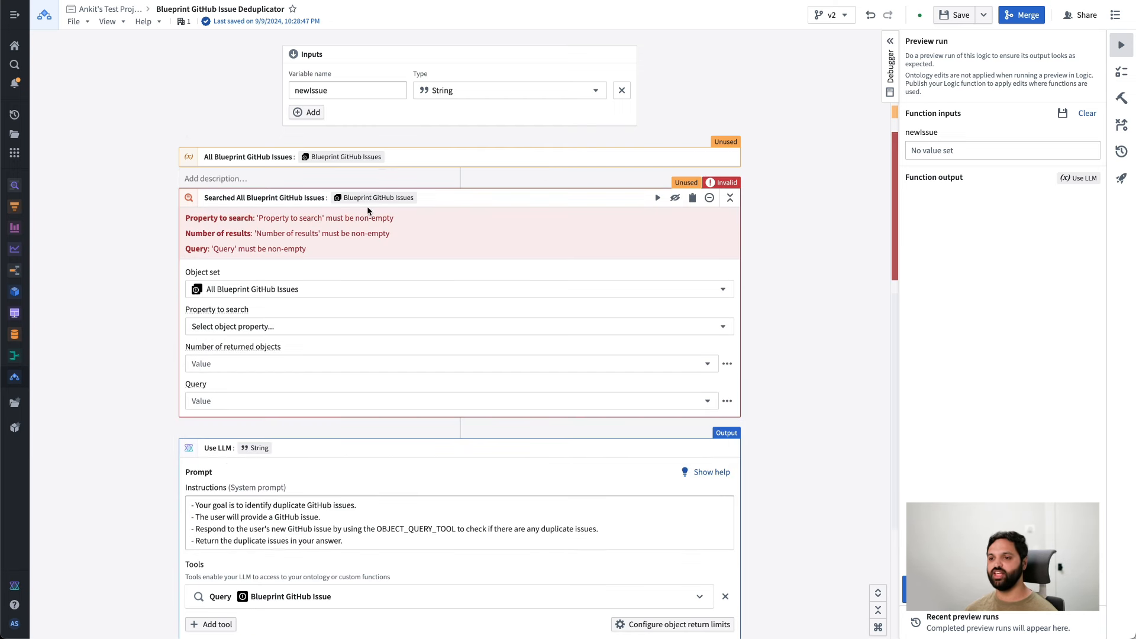
Insert a Search around block between the All Blueprint GitHub Issues block and the semantic search block
left_click(460, 178)
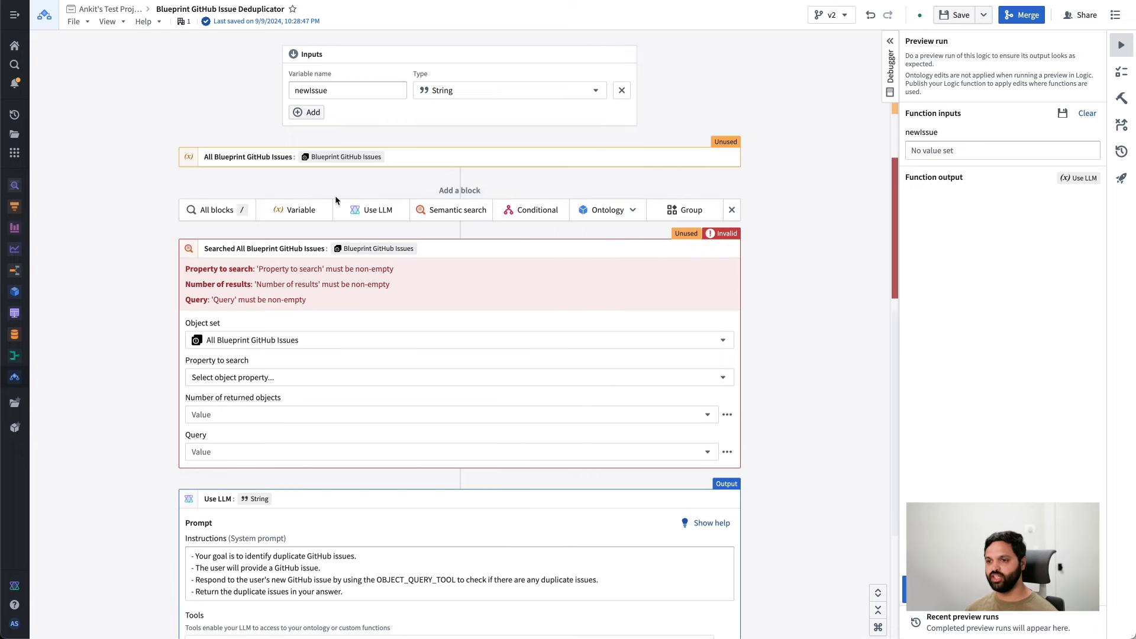
left_click(208, 207)
type("sear")
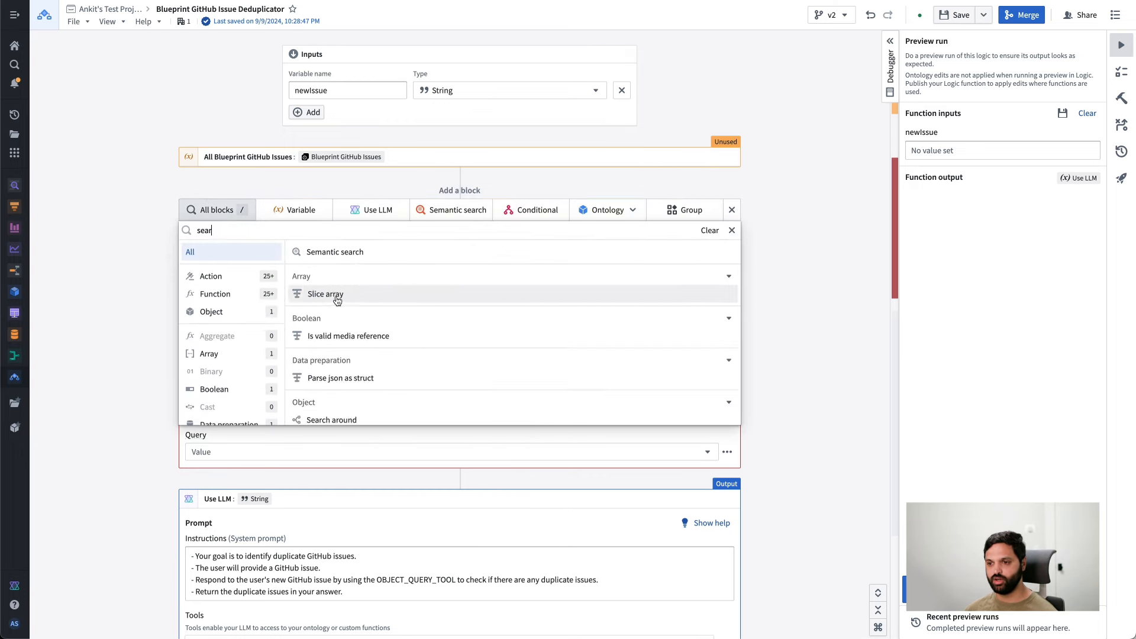
type("ch")
left_click(332, 288)
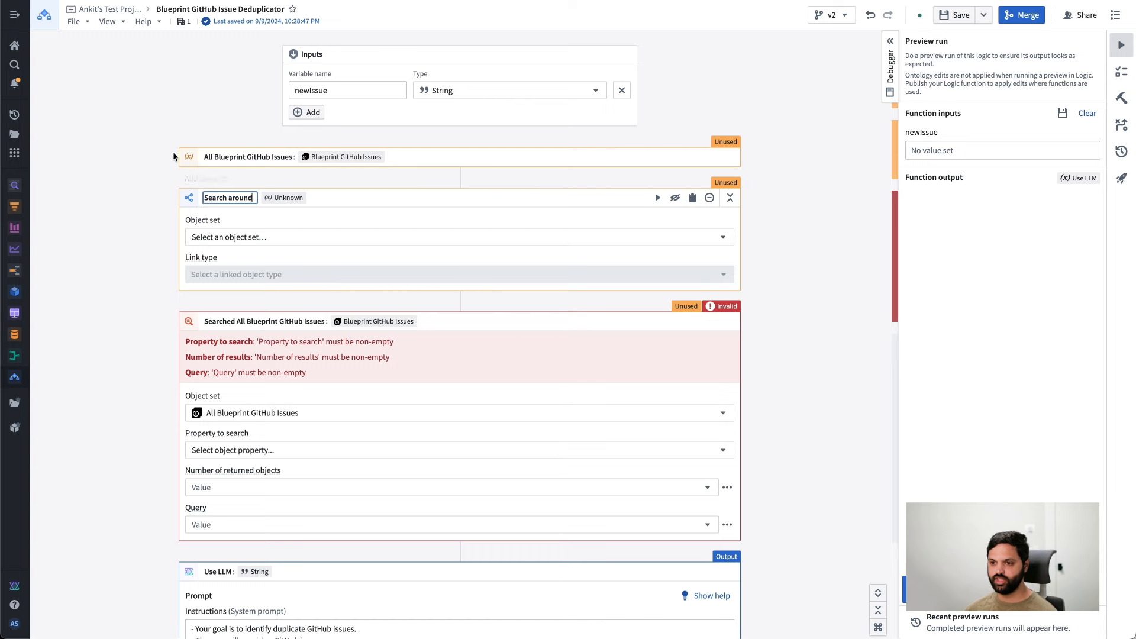
Set the Search around block's object set to All Blueprint GitHub Issues and its link type to Blueprint GitHub Issue Chunk
left_click(223, 235)
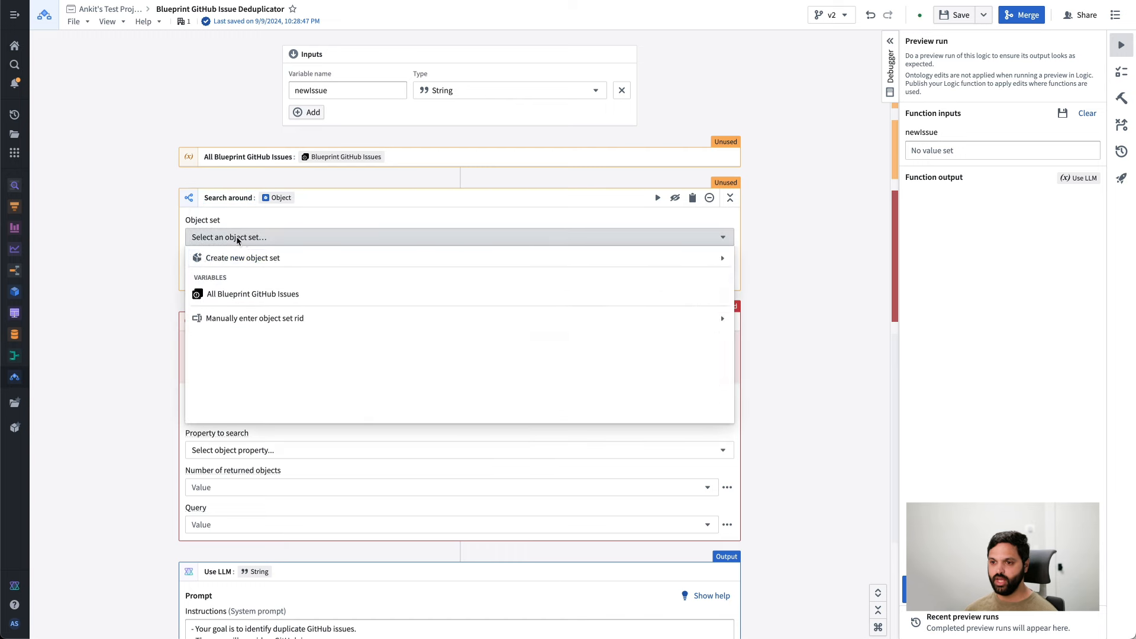
left_click(238, 295)
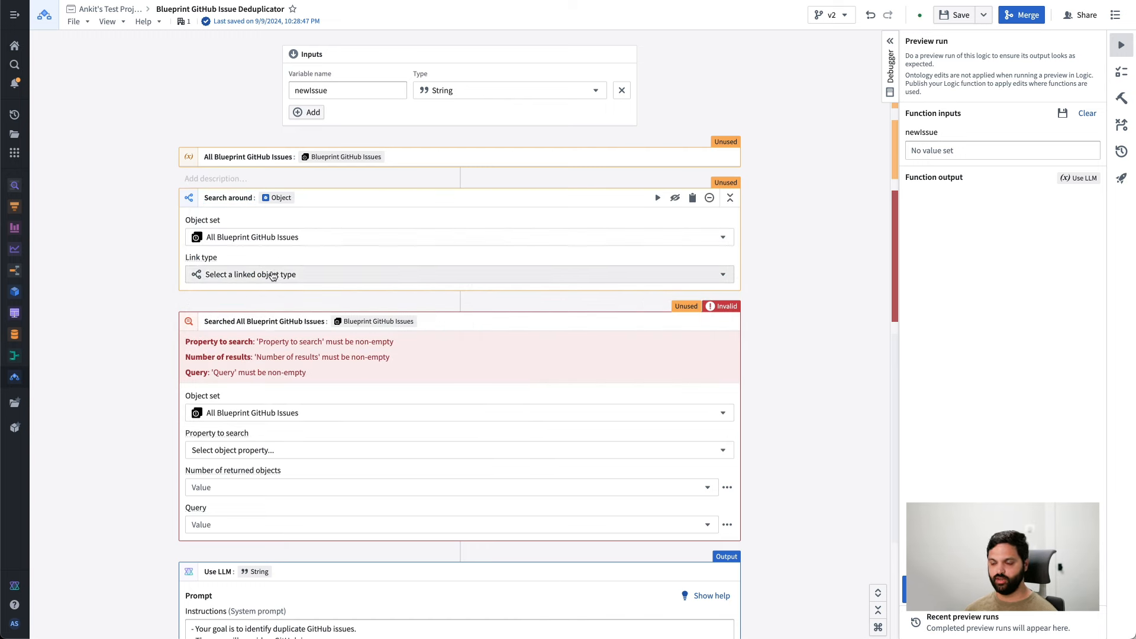
left_click(273, 275)
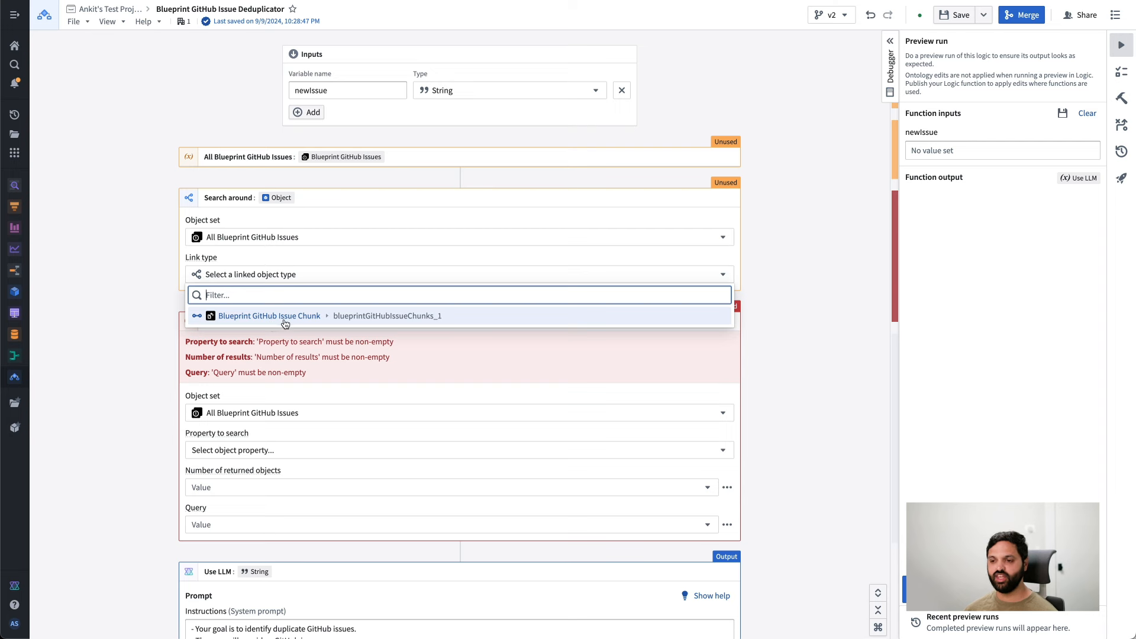
left_click(285, 318)
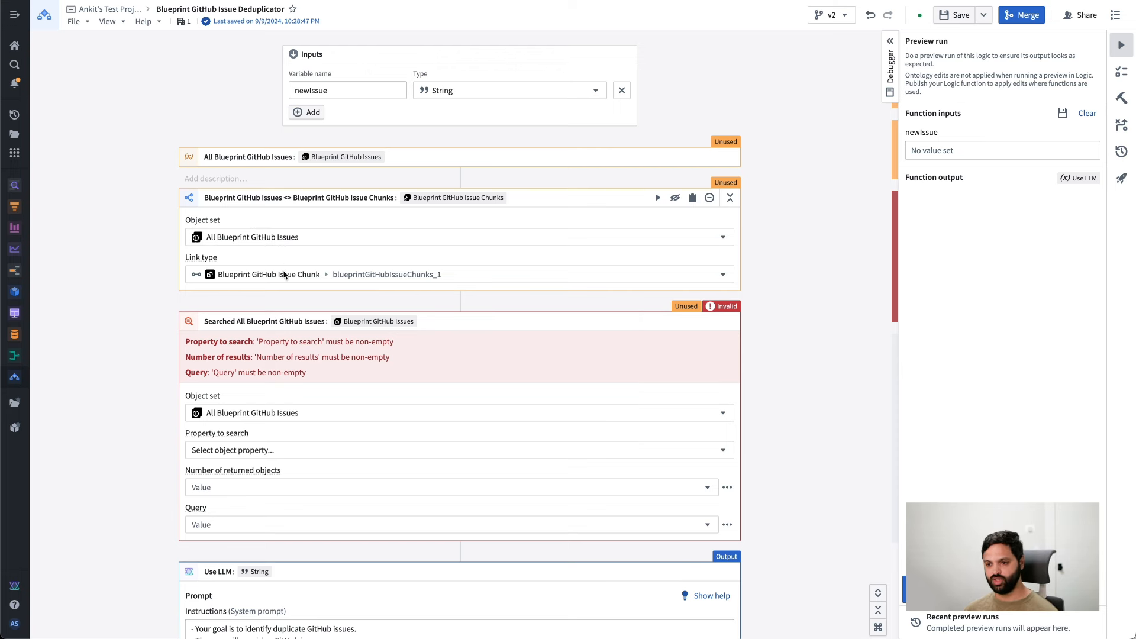
Set the semantic search block's object set to the Blueprint GitHub Issues <> Blueprint GitHub Issue Chunks variable
scroll(283, 428, "down", 1)
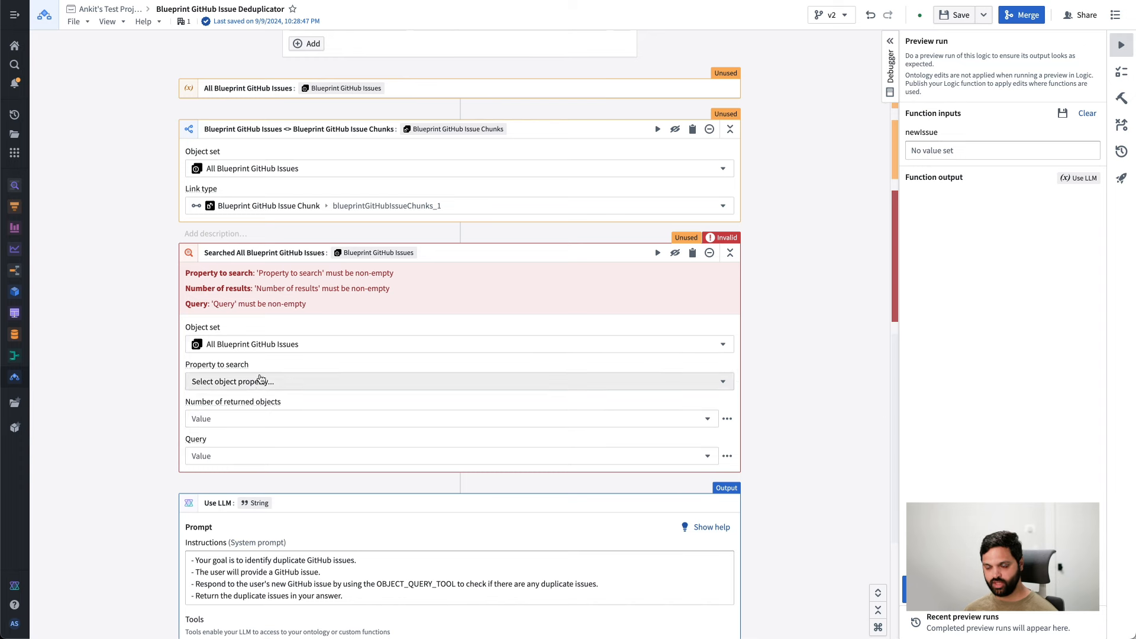
left_click(263, 345)
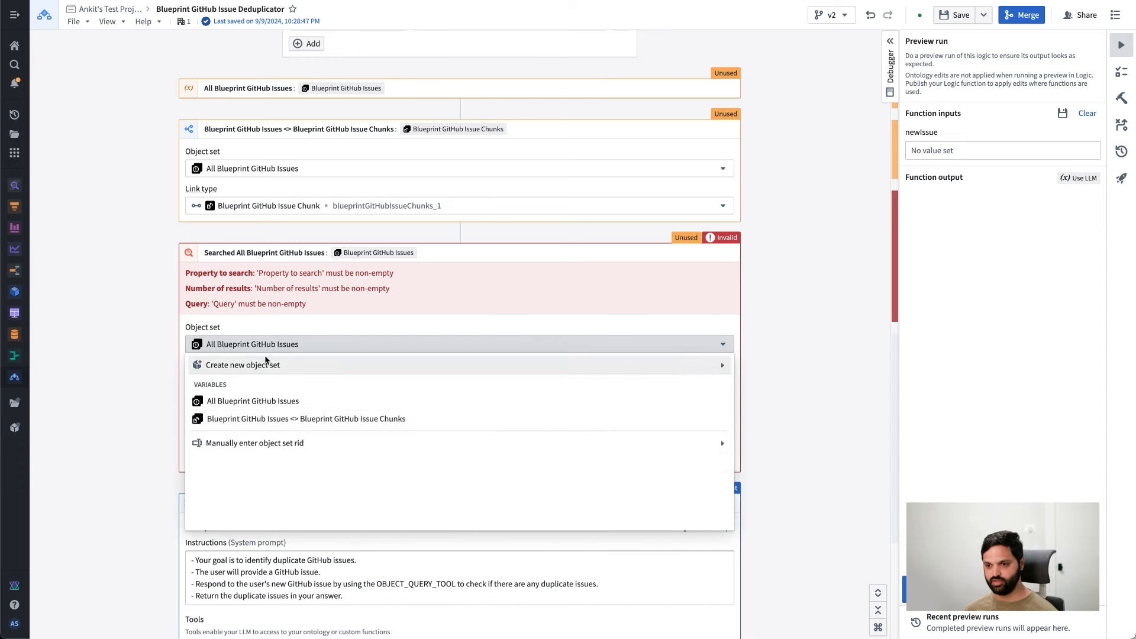
left_click(258, 418)
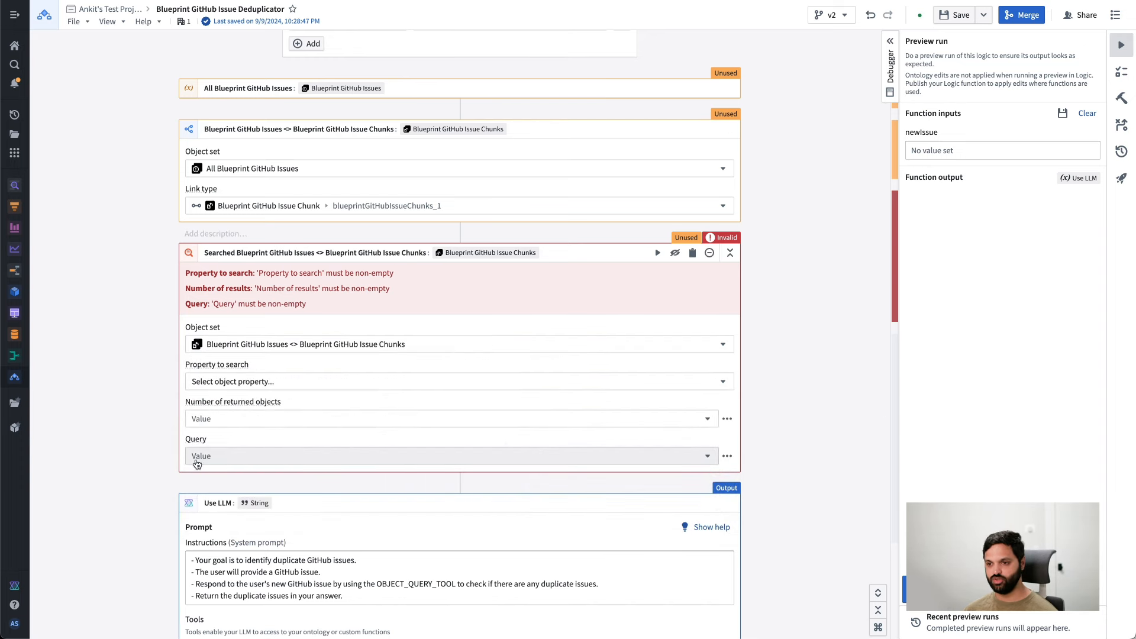
Rename the Search around block as Linked Blueprint GitHub Issue Chunks
left_click(317, 126)
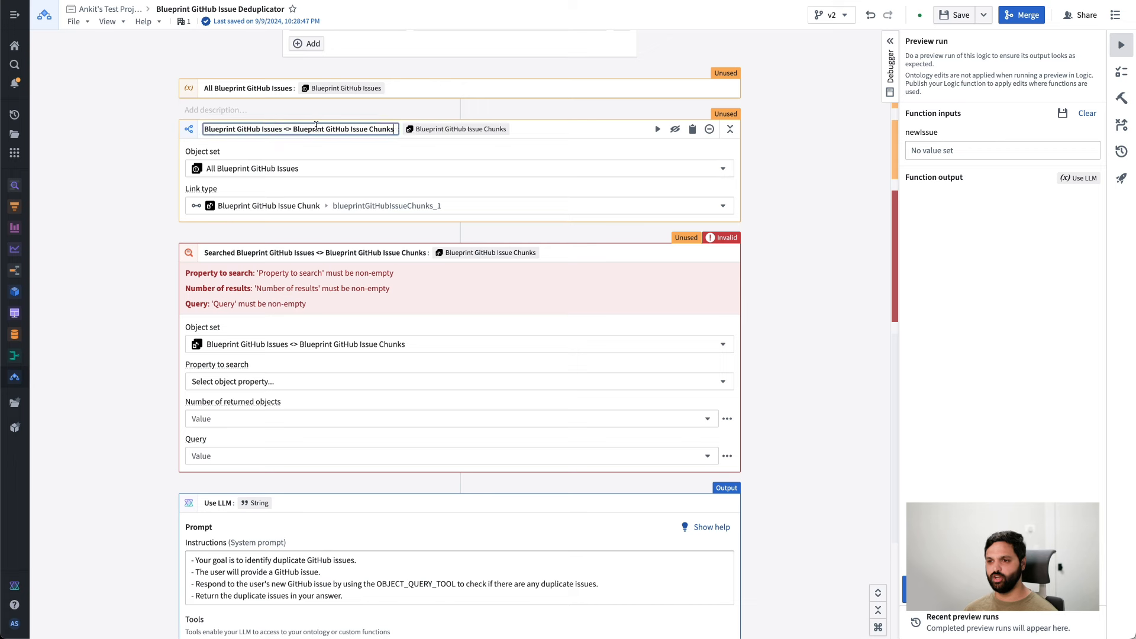
key("super+a")
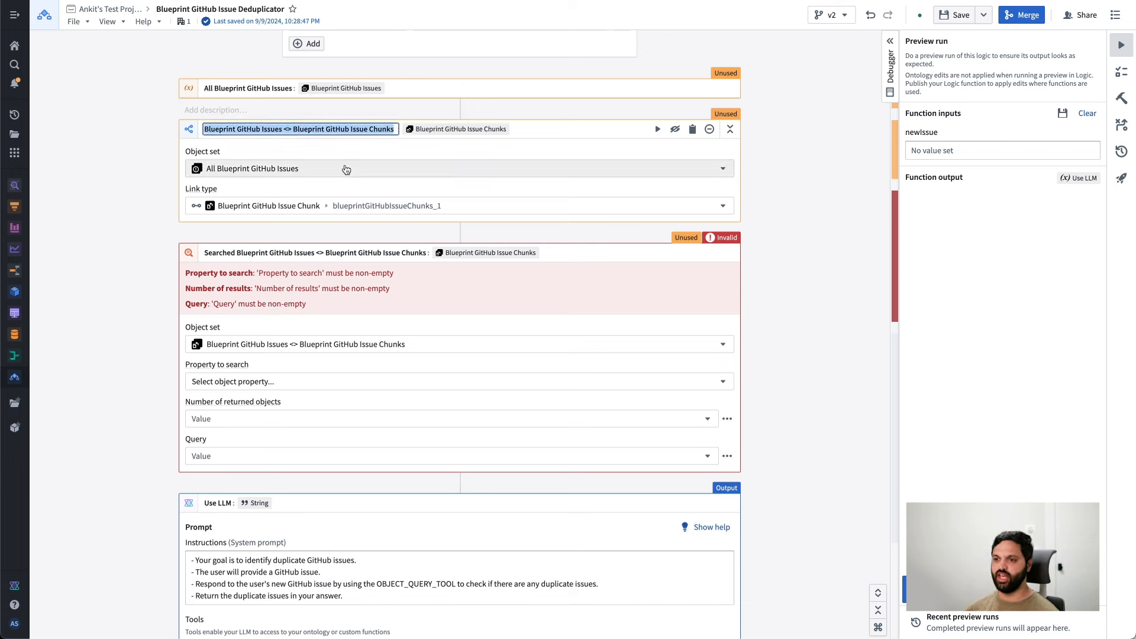
key("Left")
key("alt+shift+Right")
key("alt+shift+Right")
key("alt+shift+Right")
key("alt+shift+Right")
type("Linked")
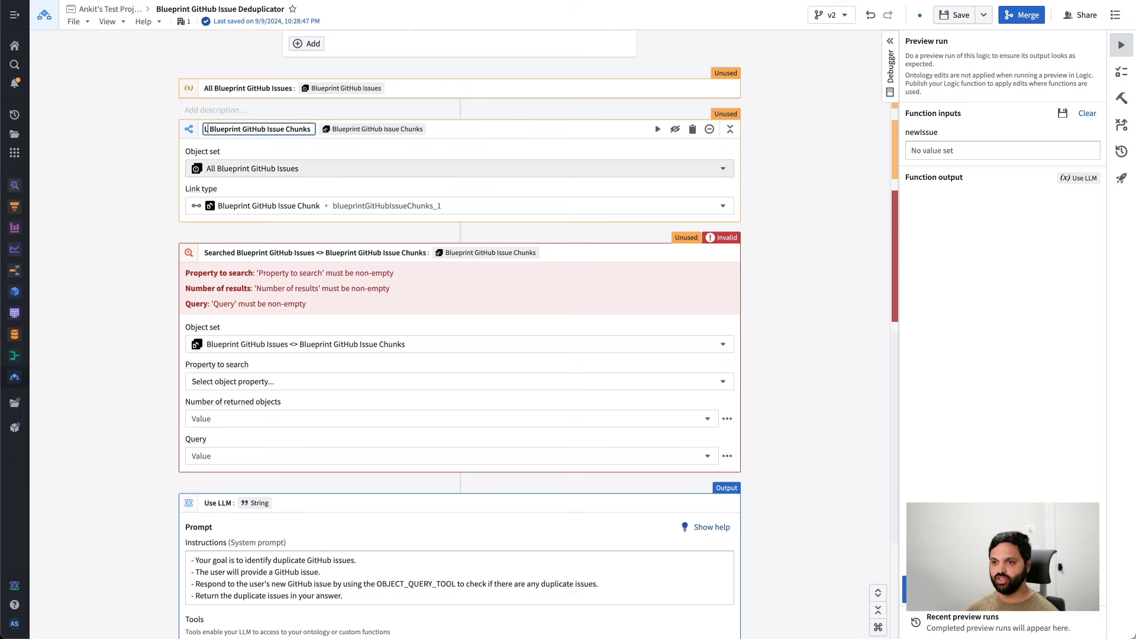
key("Return")
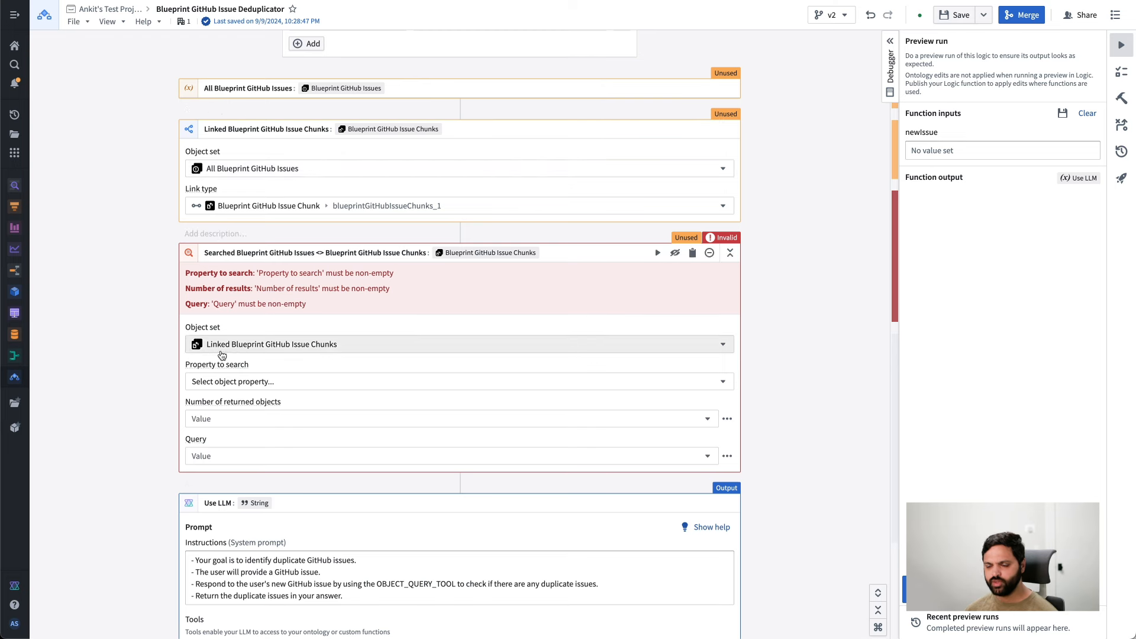
Set the semantic search's property to Embedding and its number of returned objects to 10
left_click(249, 386)
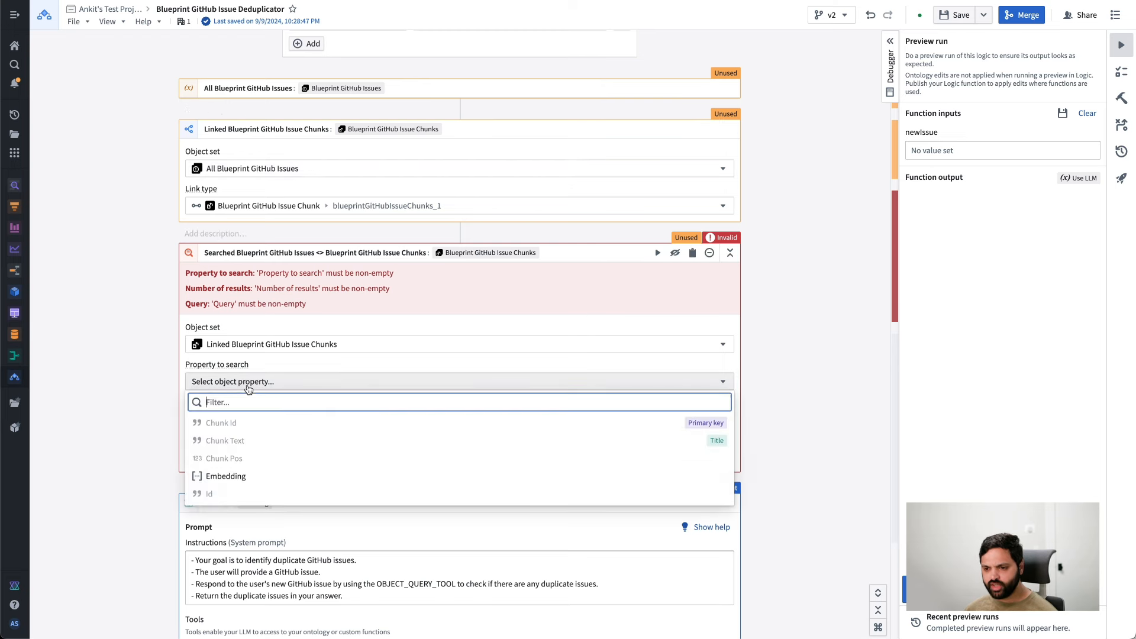
left_click(238, 484)
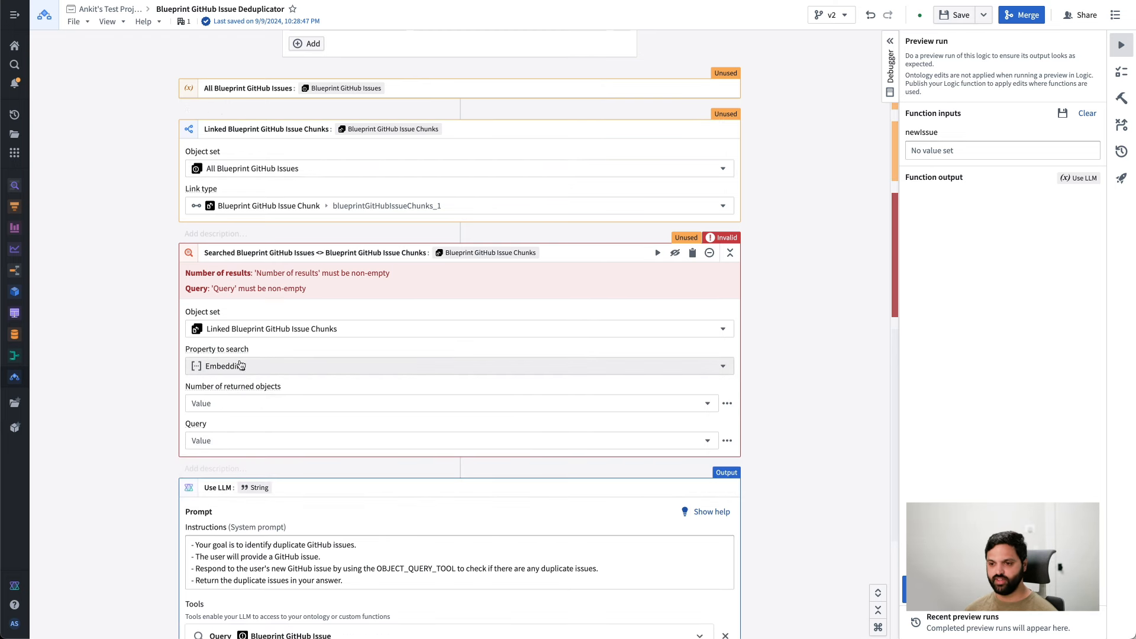
left_click(222, 405)
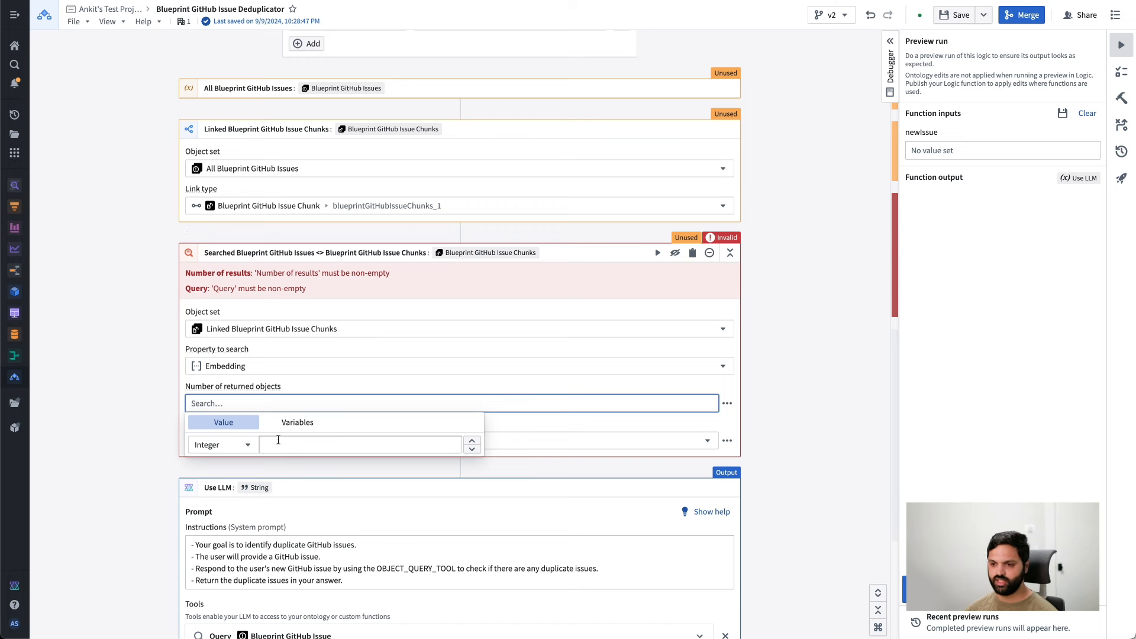
type("10")
left_click(247, 424)
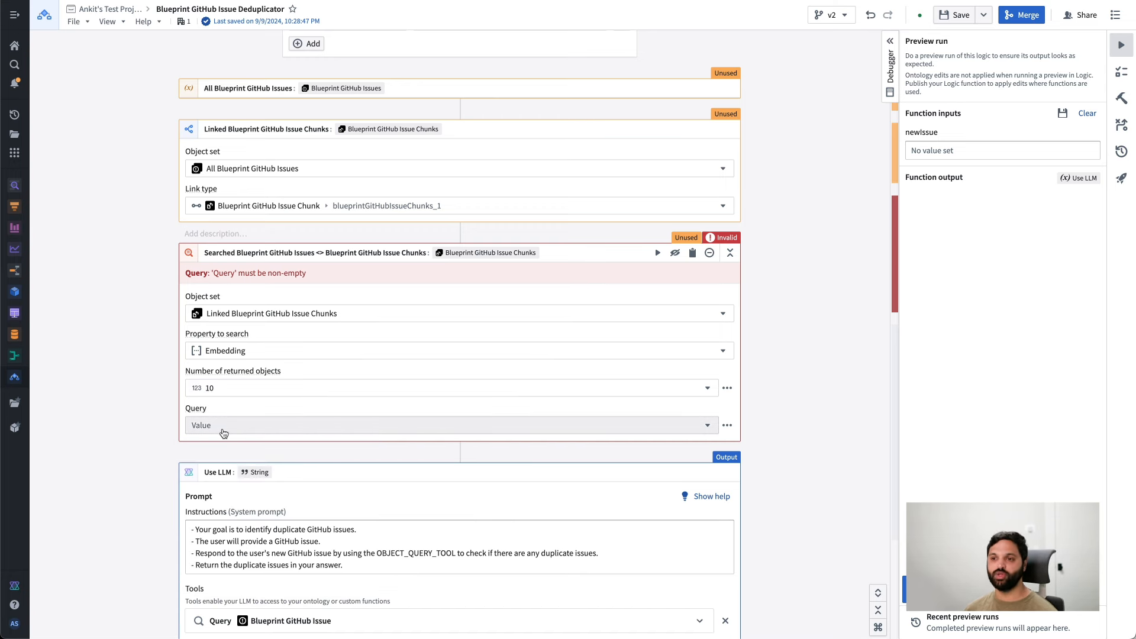
Use the newIssue parameter as the semantic search's query
scroll(223, 434, "up", 2)
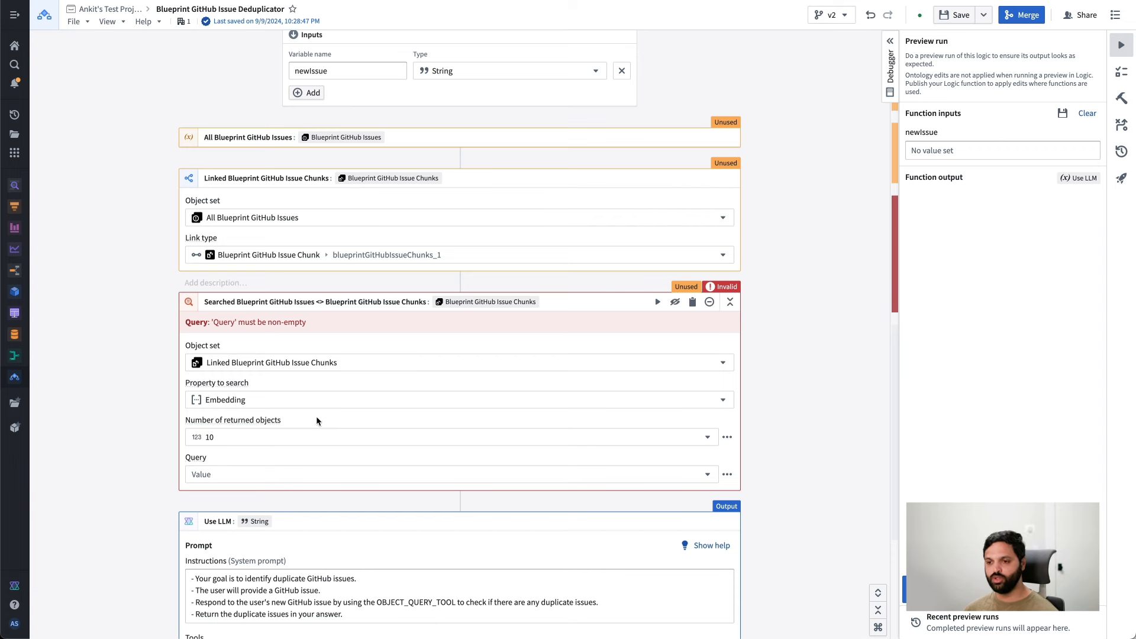
left_click(231, 478)
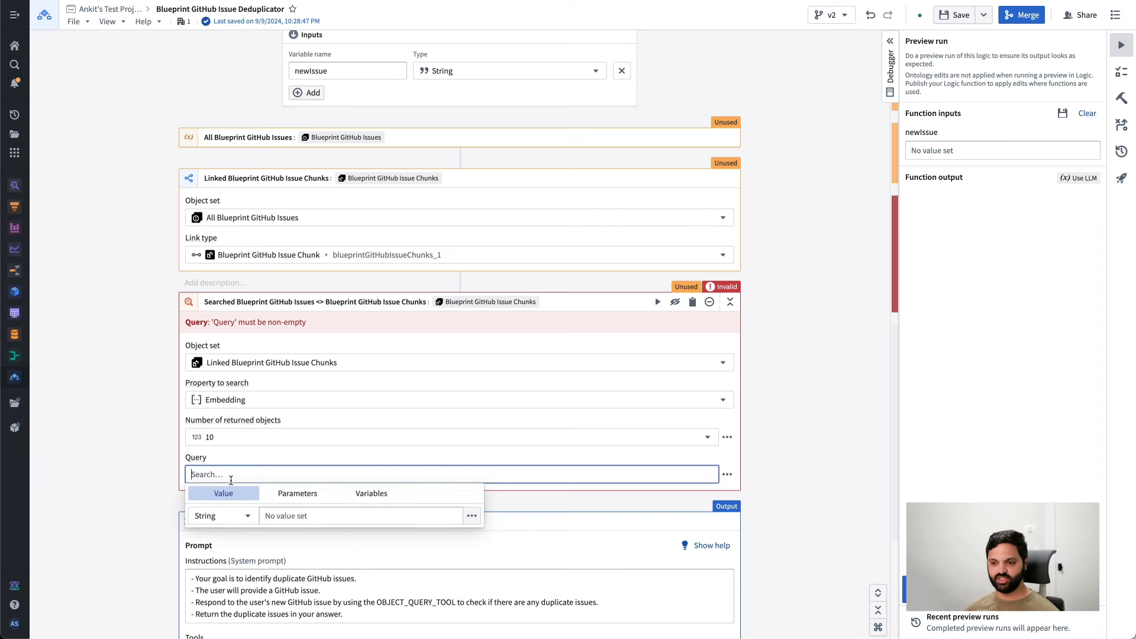
left_click(308, 495)
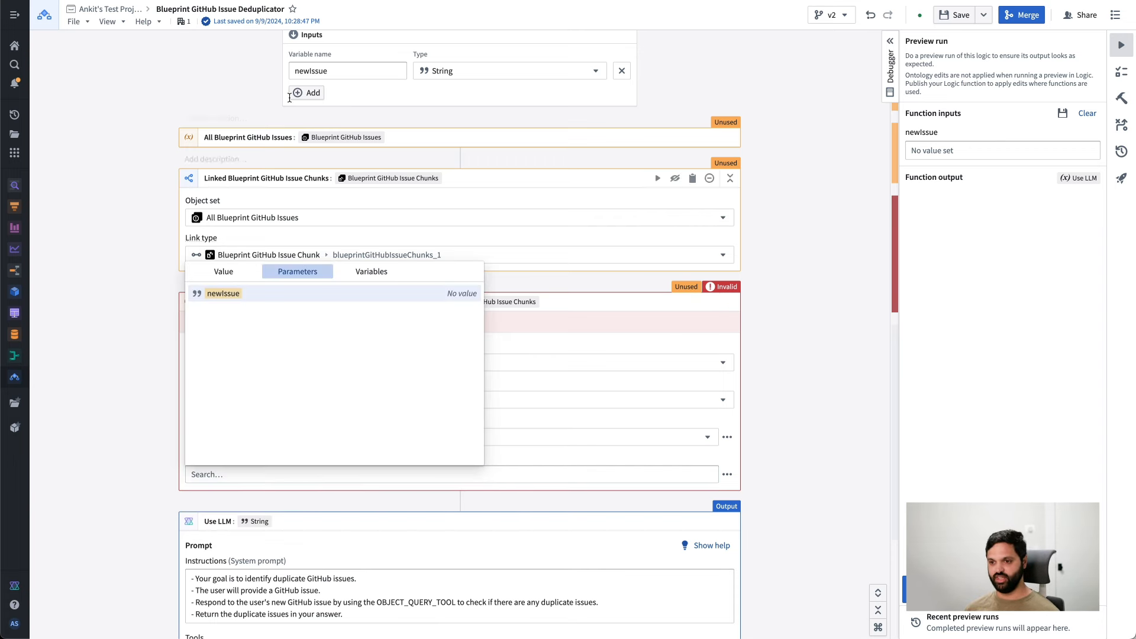
left_click(252, 292)
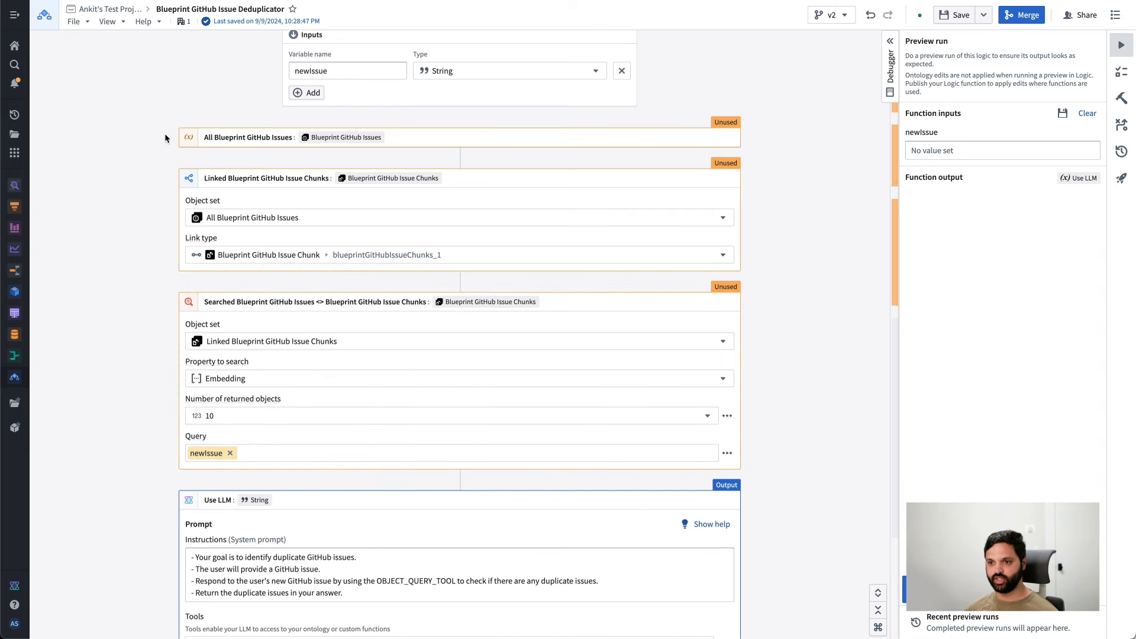
Select the three blocks above Use LLM and run the function preview with newIssue set to "file input focus outline"
left_click_drag(165, 138, 707, 298)
left_click(271, 120)
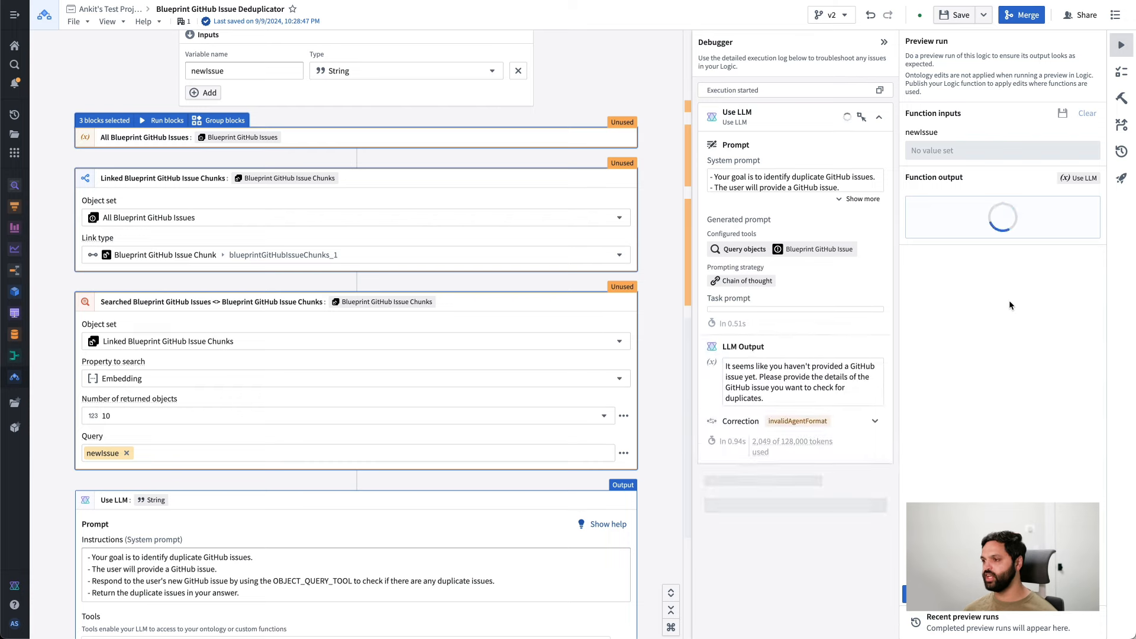
left_click(970, 151)
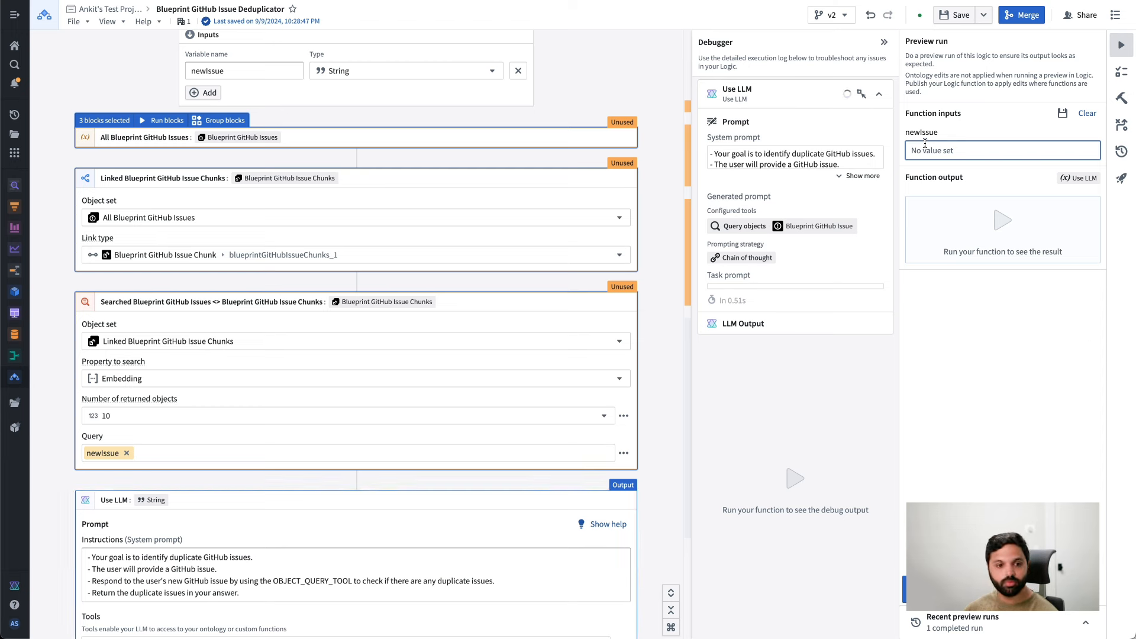
key("super+Tab")
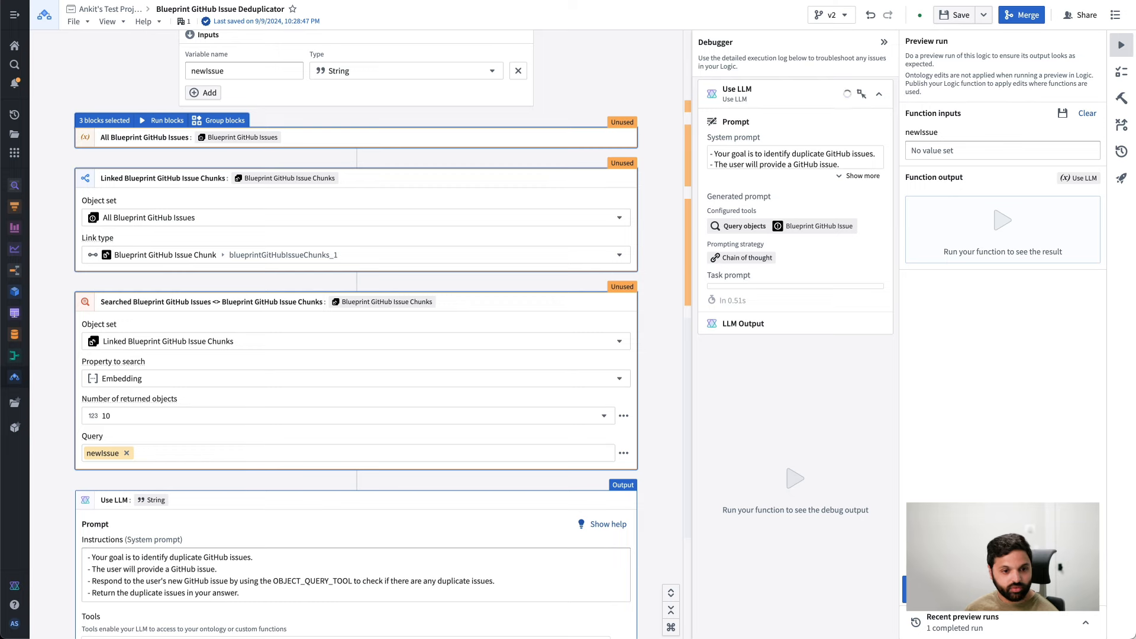
left_click(992, 155)
type("file input focus outline")
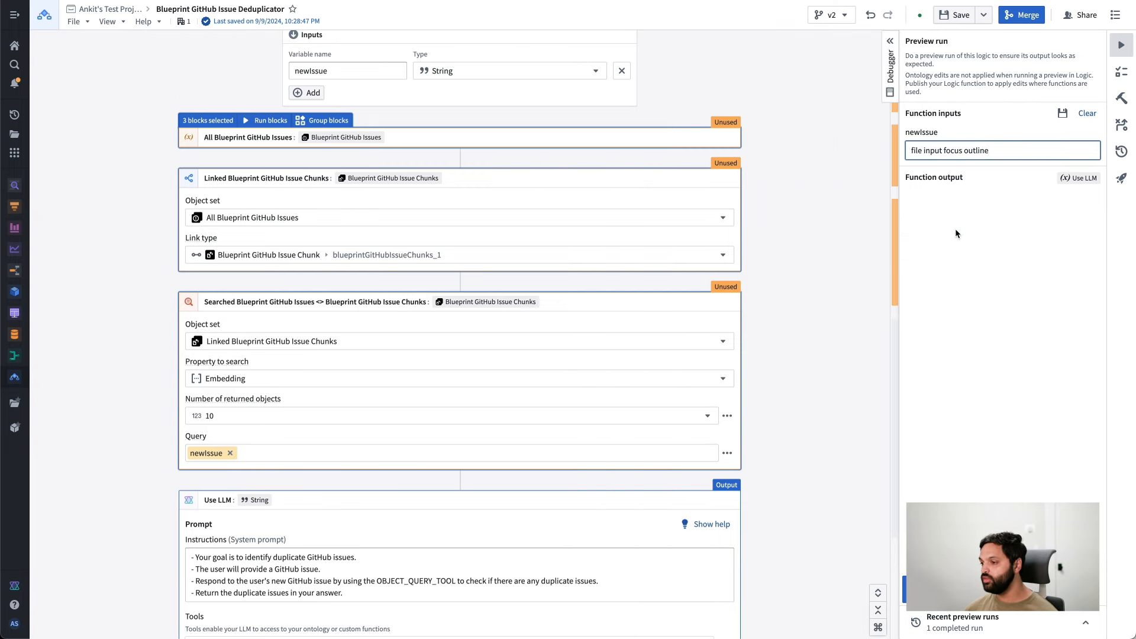
key("super+Return")
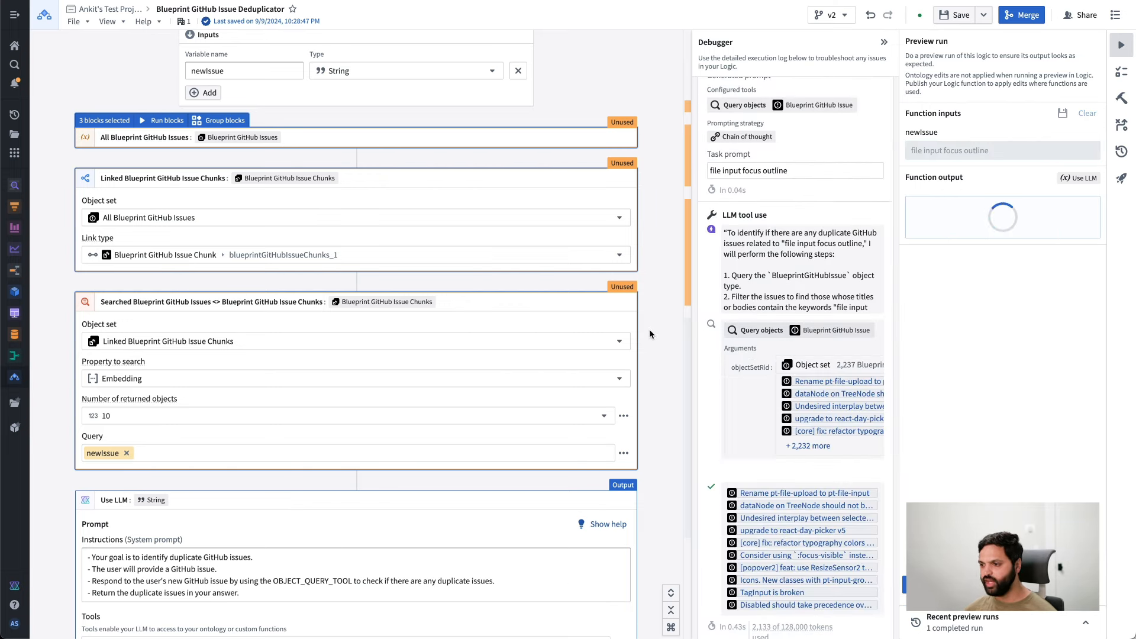
Run only the three selected blocks with the "file input focus outline" input
mouse_move(828, 381)
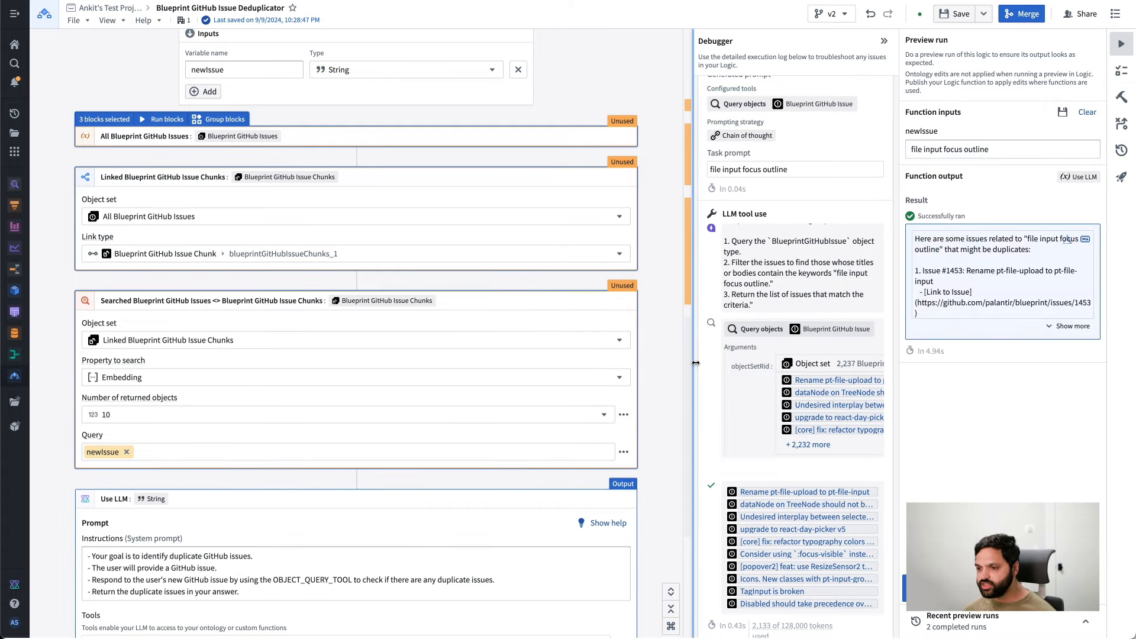
left_click(167, 118)
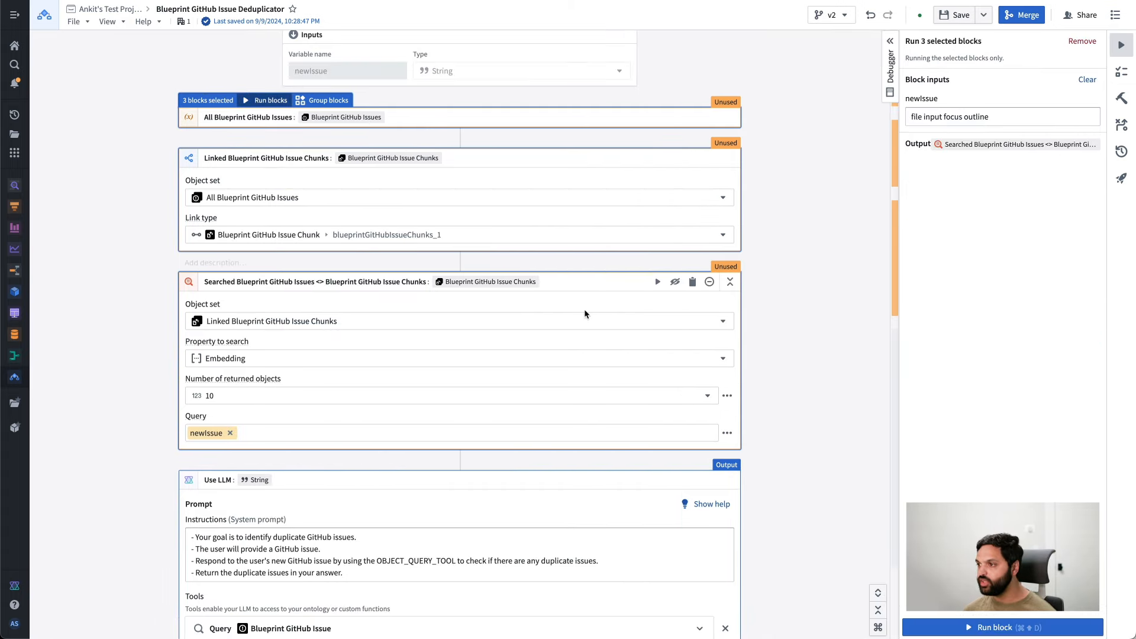
left_click(1002, 627)
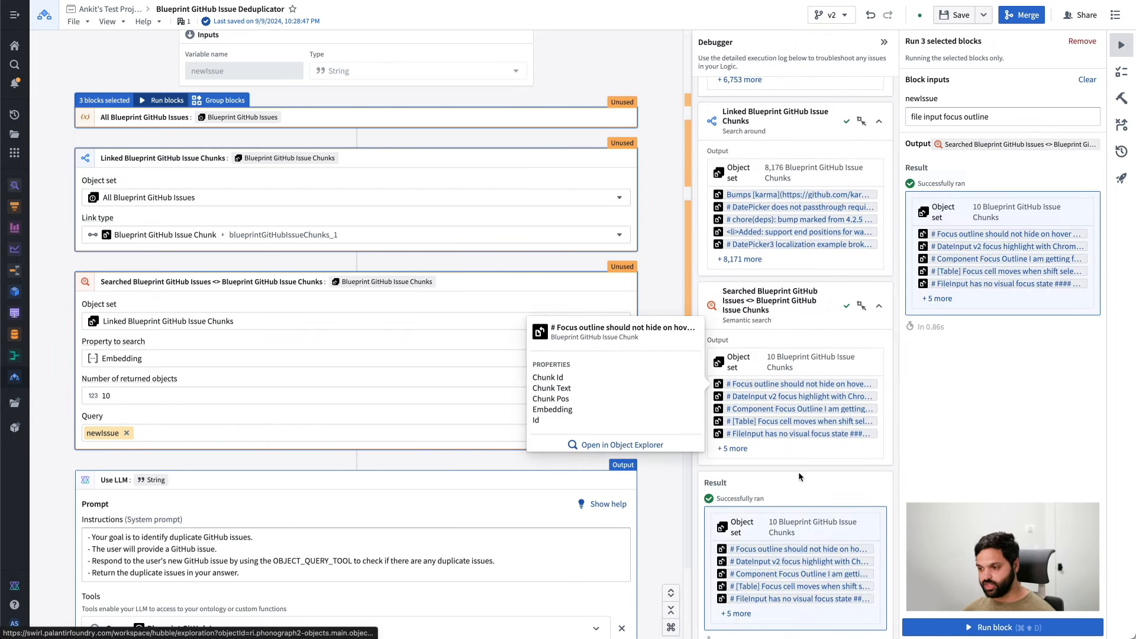
Expand and review the full list of issue chunks returned by the block run, and deselect the blocks
scroll(799, 475, "down", 1)
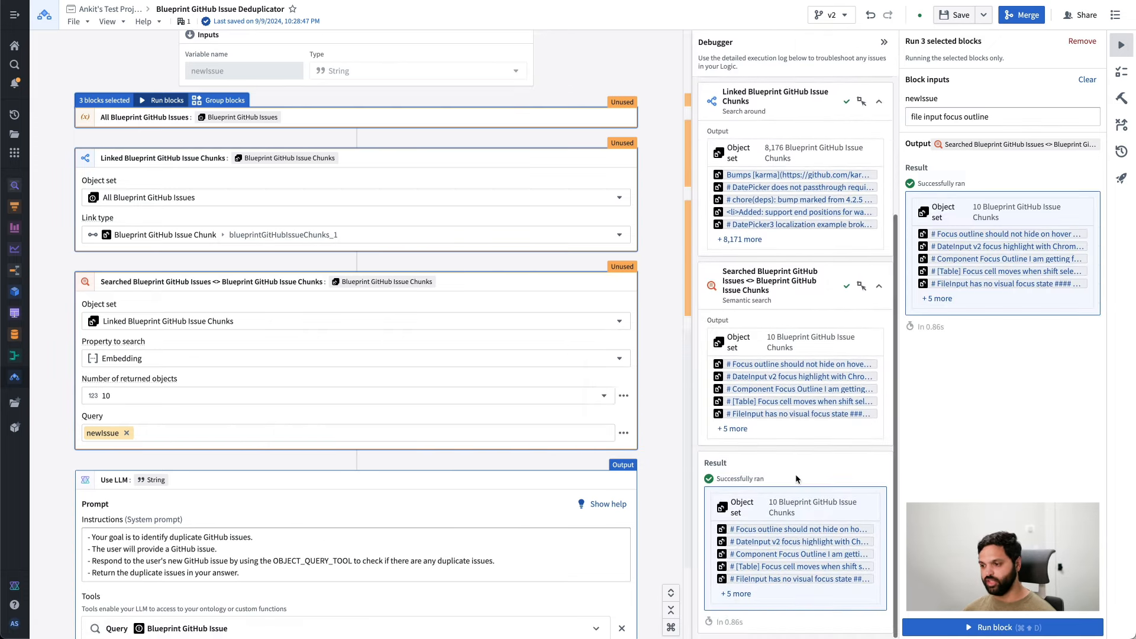
left_click(749, 592)
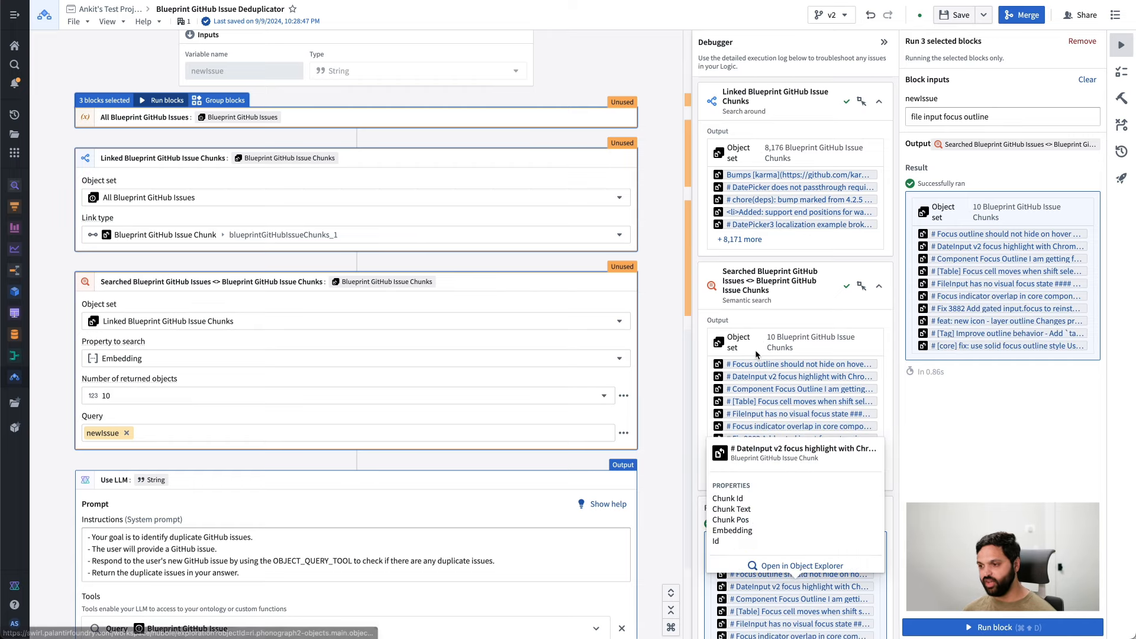
scroll(755, 350, "down", 2)
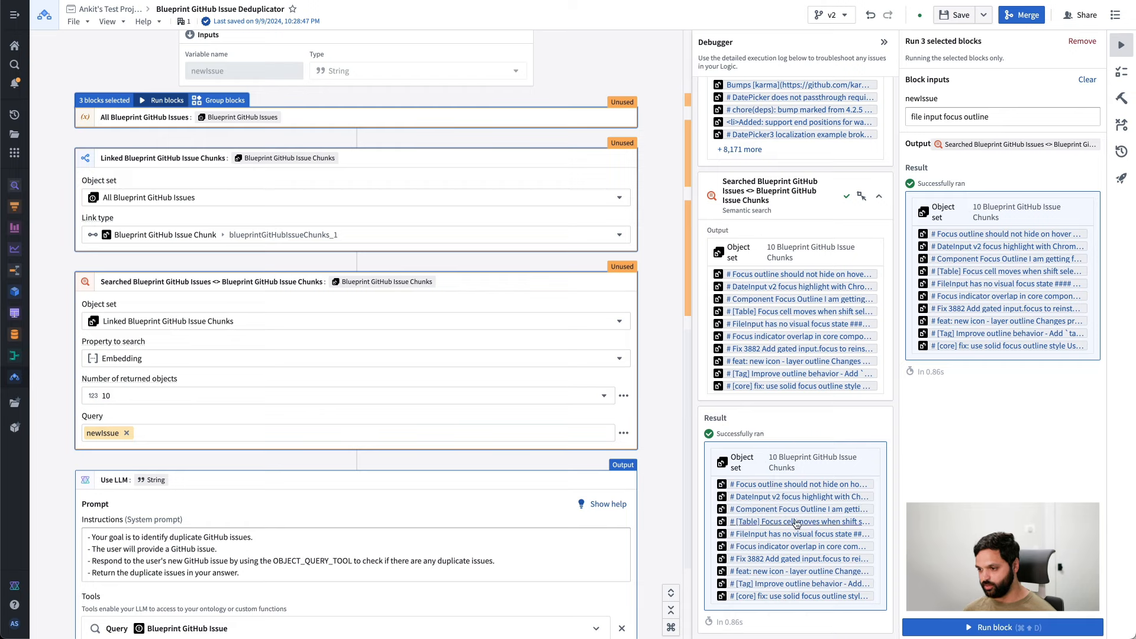
mouse_move(755, 542)
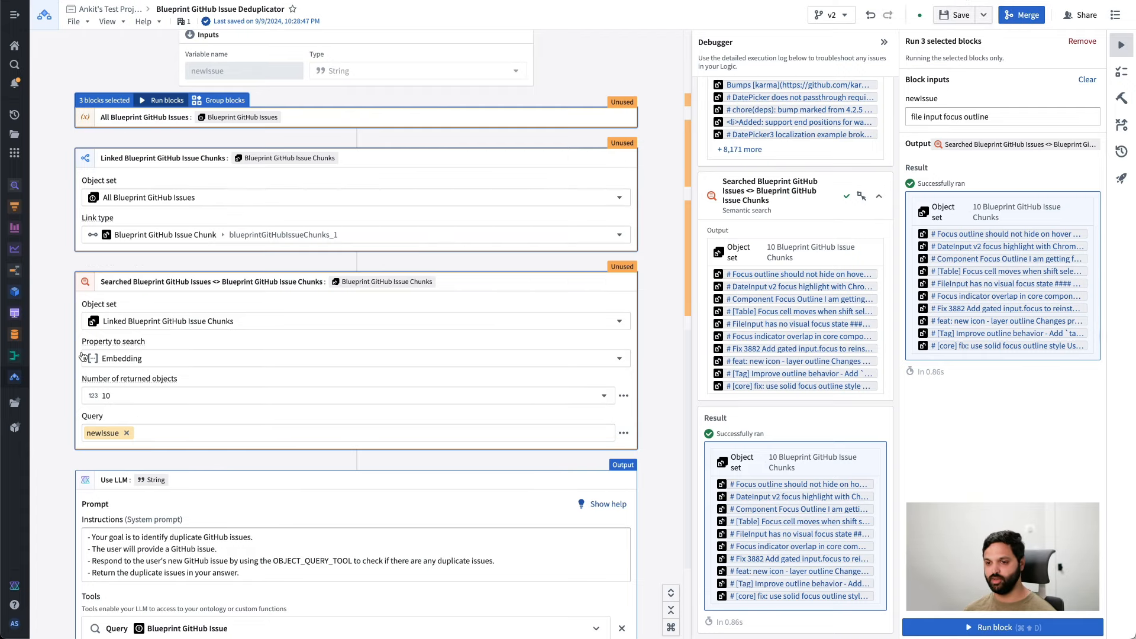
left_click(64, 439)
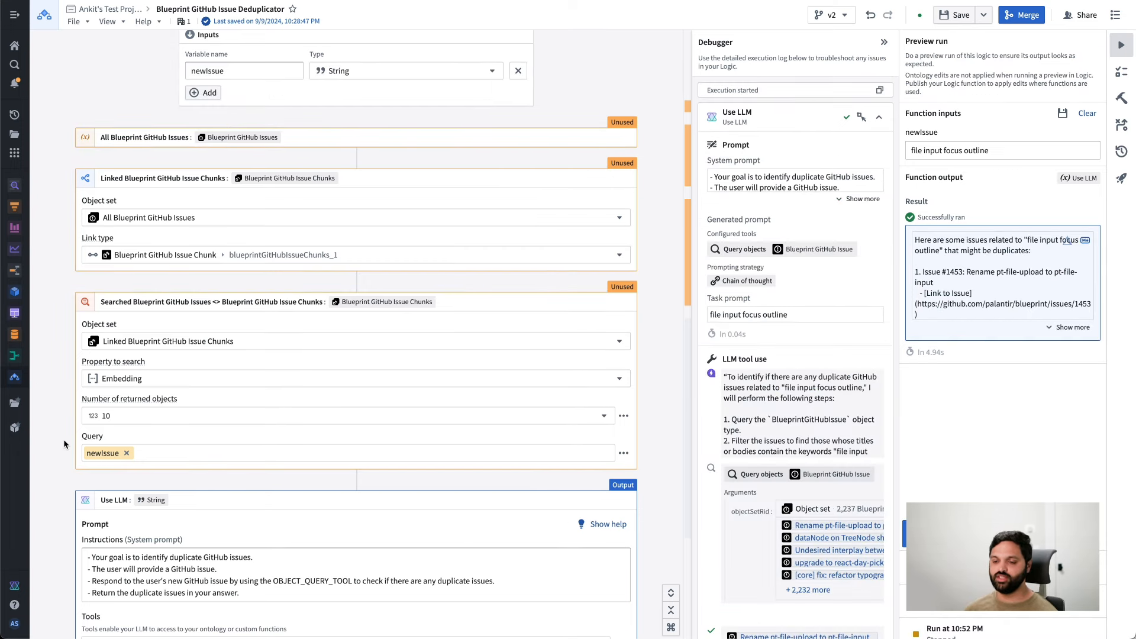
Select the three blocks between the inputs and the Use LLM block and combine them into a group
scroll(62, 439, "down", 1)
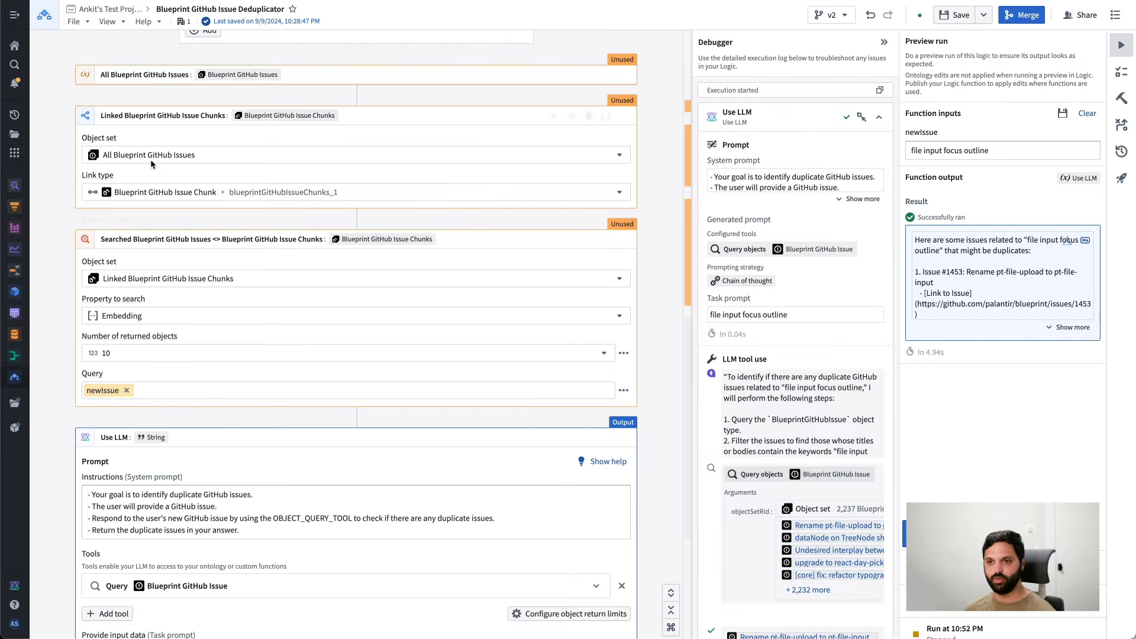
left_click_drag(65, 49, 215, 341)
scroll(215, 339, "up", 2)
scroll(214, 339, "down", 3)
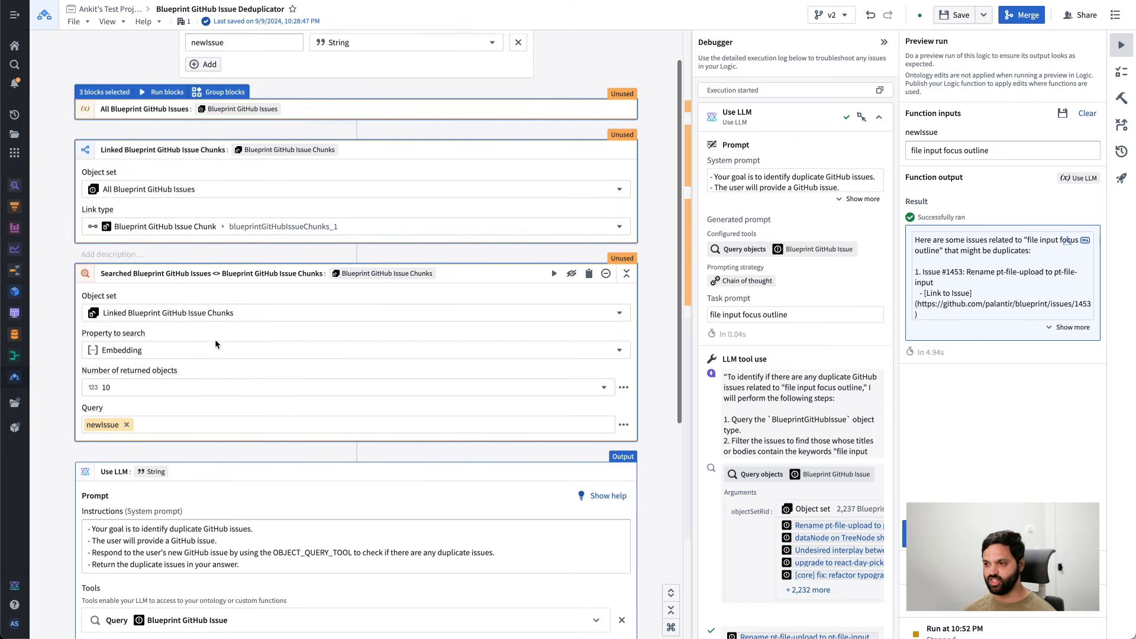
scroll(215, 339, "down", 1)
scroll(244, 268, "up", 3)
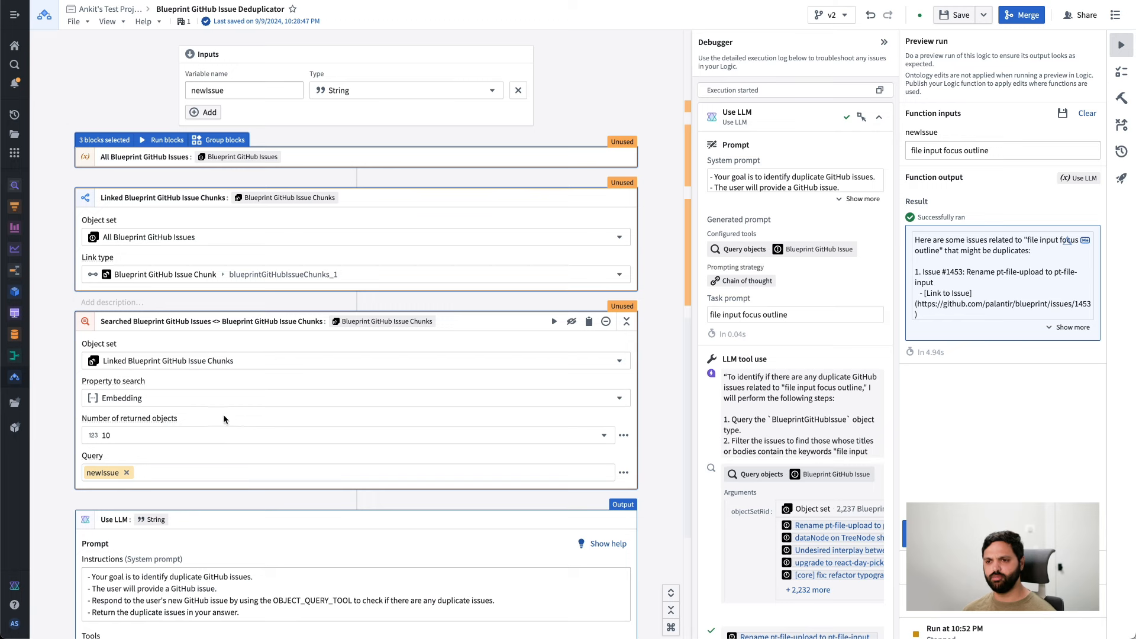
left_click(222, 139)
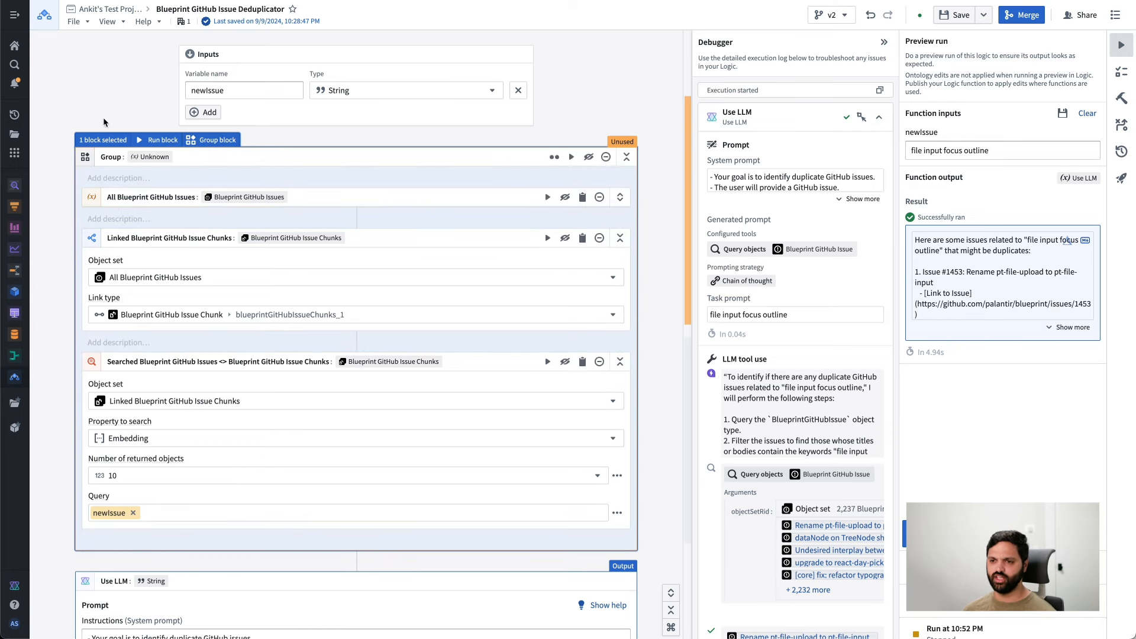
Name the new block group "relevant issues" and collapse it
double_click(110, 156)
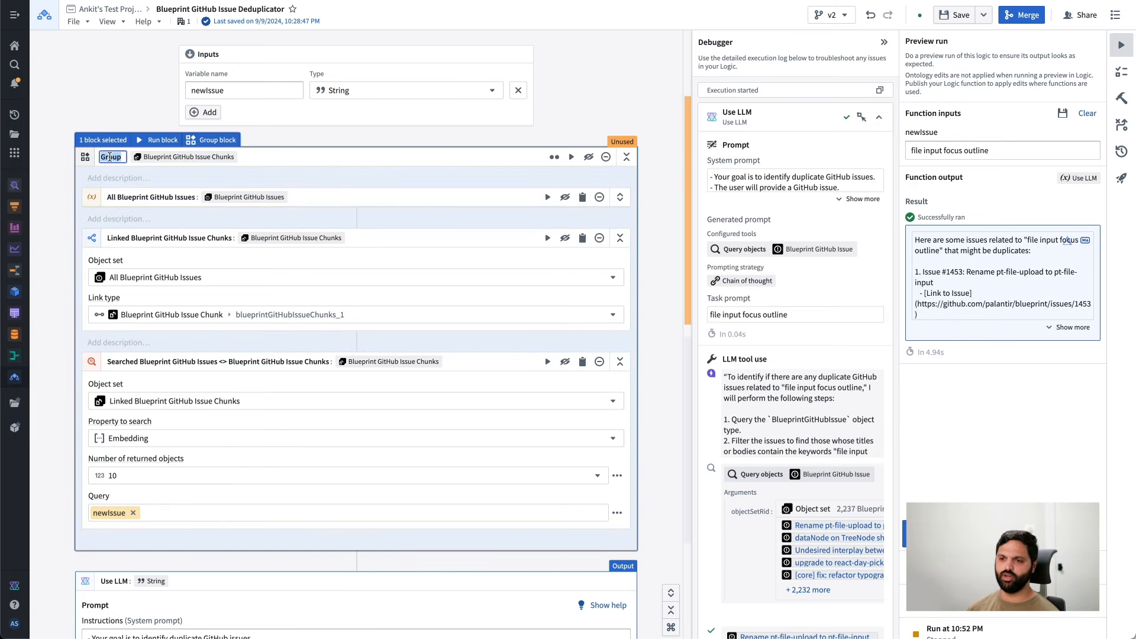
type("relevant issues")
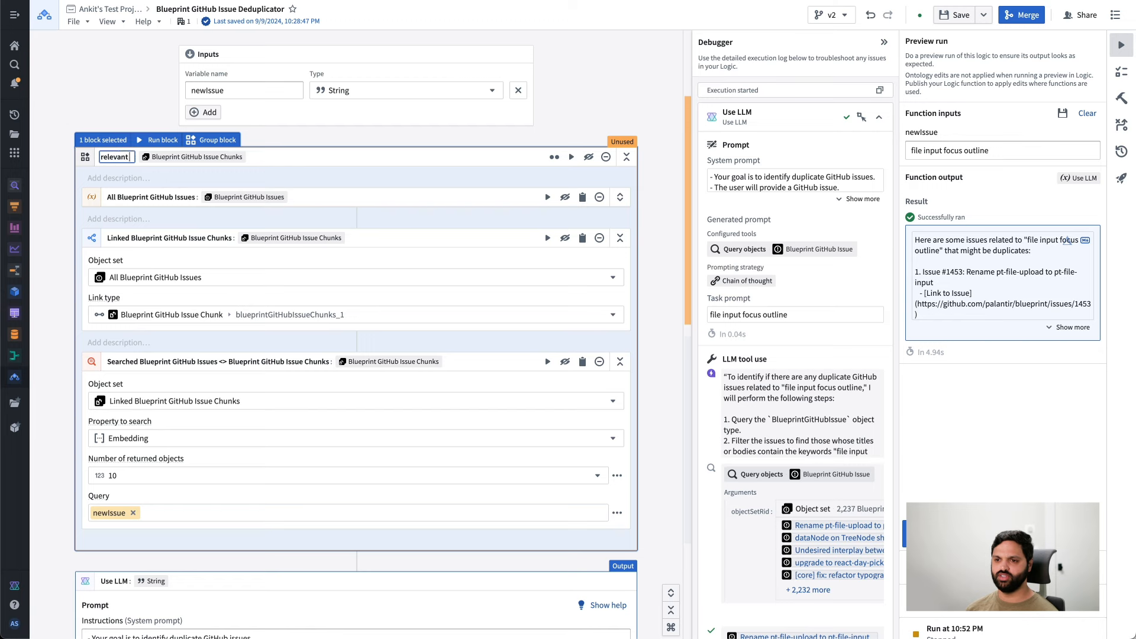
key("Return")
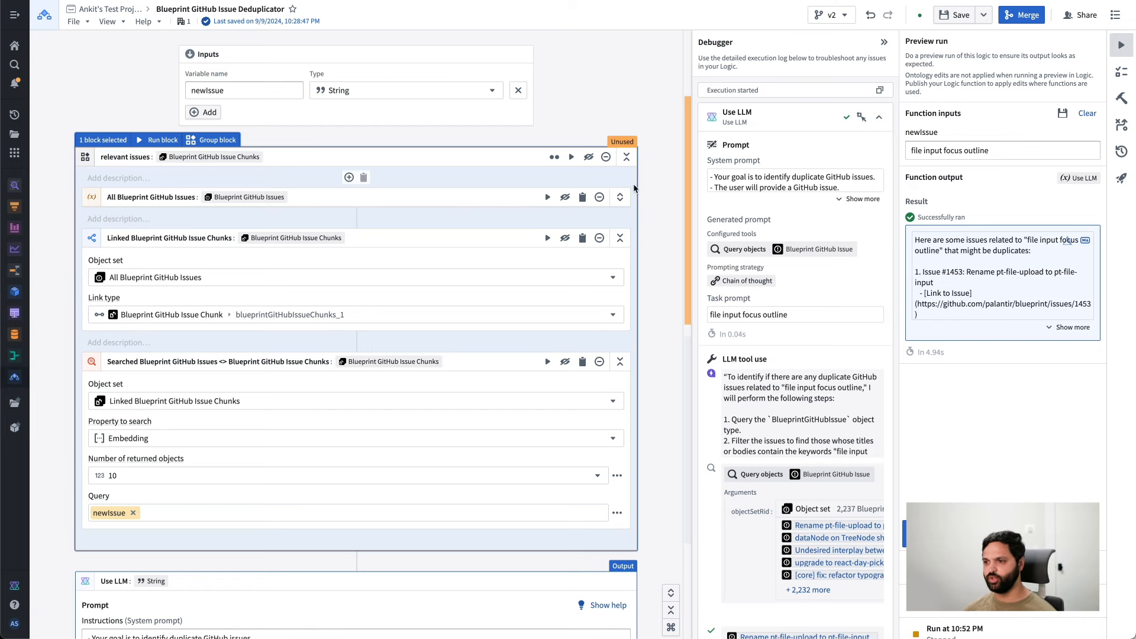
left_click(627, 157)
left_click(69, 173)
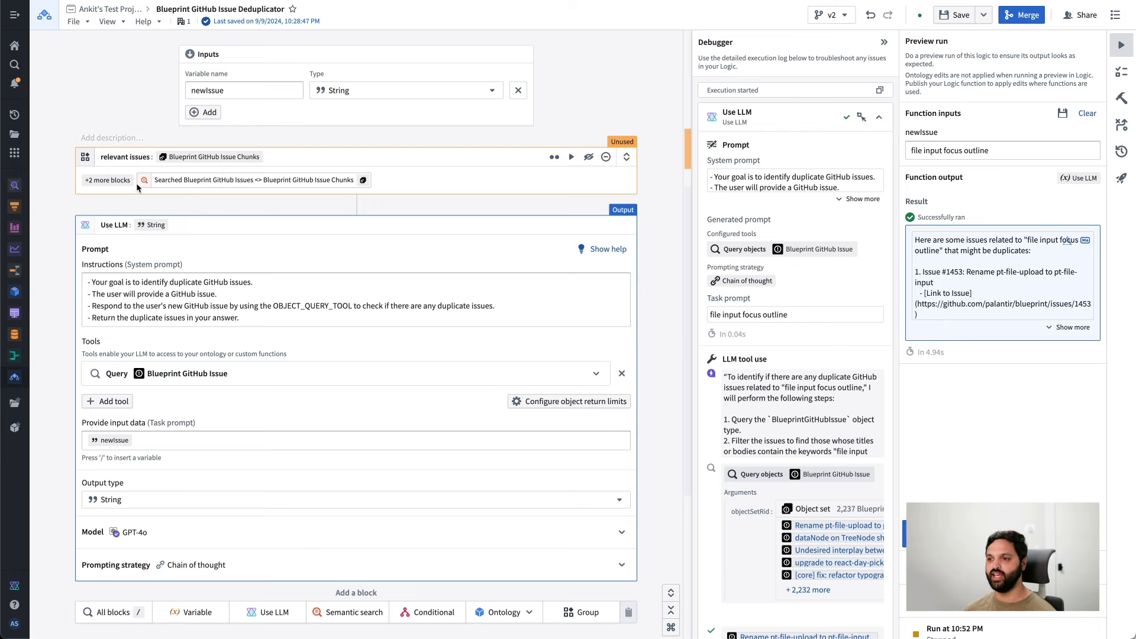
left_click(627, 156)
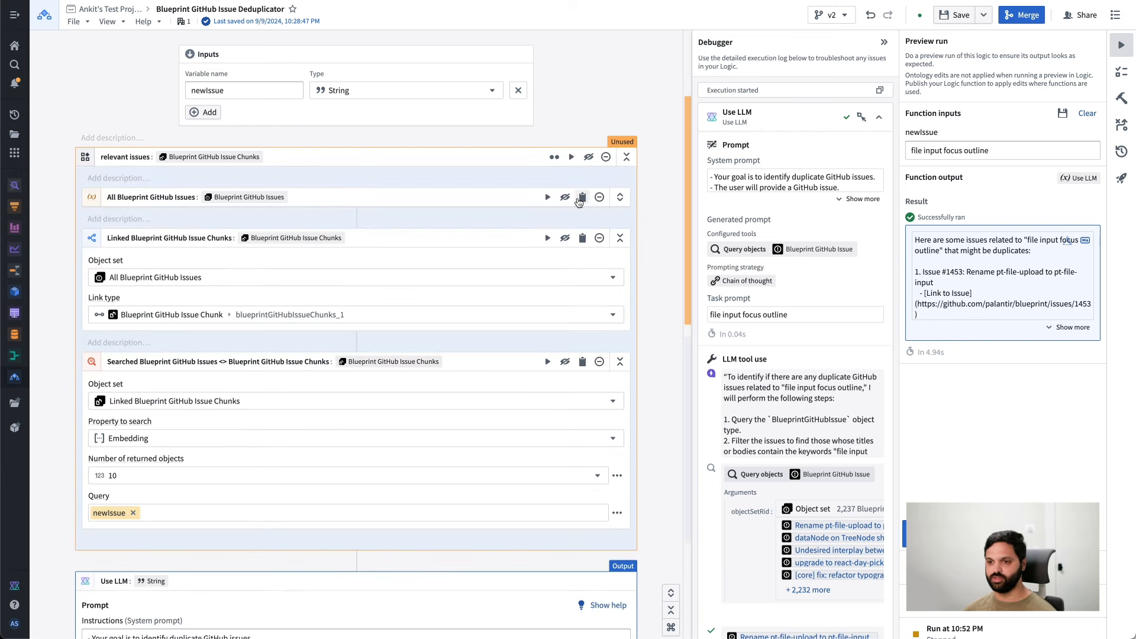
left_click(626, 157)
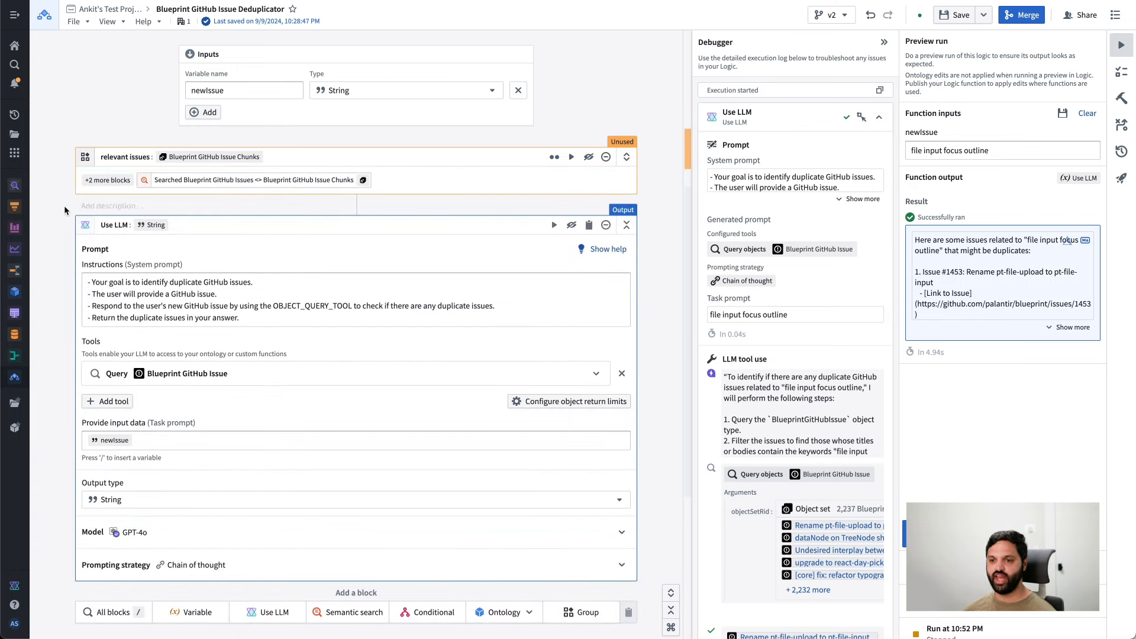
Remove the Blueprint GitHub Issue query tool from the Use LLM block
scroll(63, 189, "down", 1)
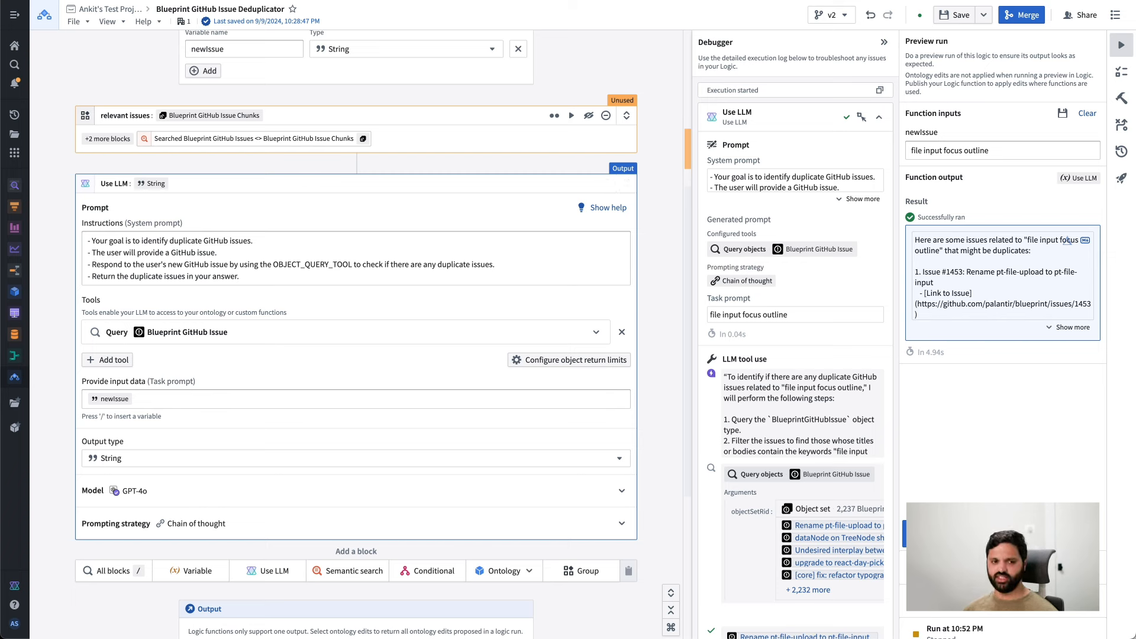
left_click(274, 264)
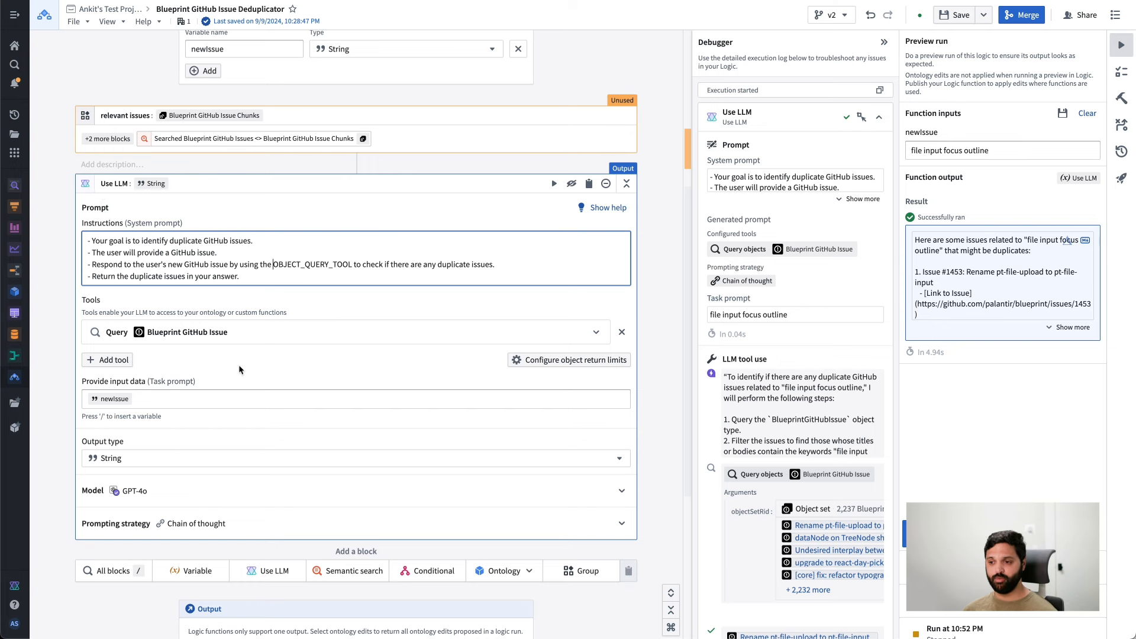
left_click(622, 333)
Append a "## Possible issues" heading after a blank line at the end of the Use LLM instructions
left_click(278, 283)
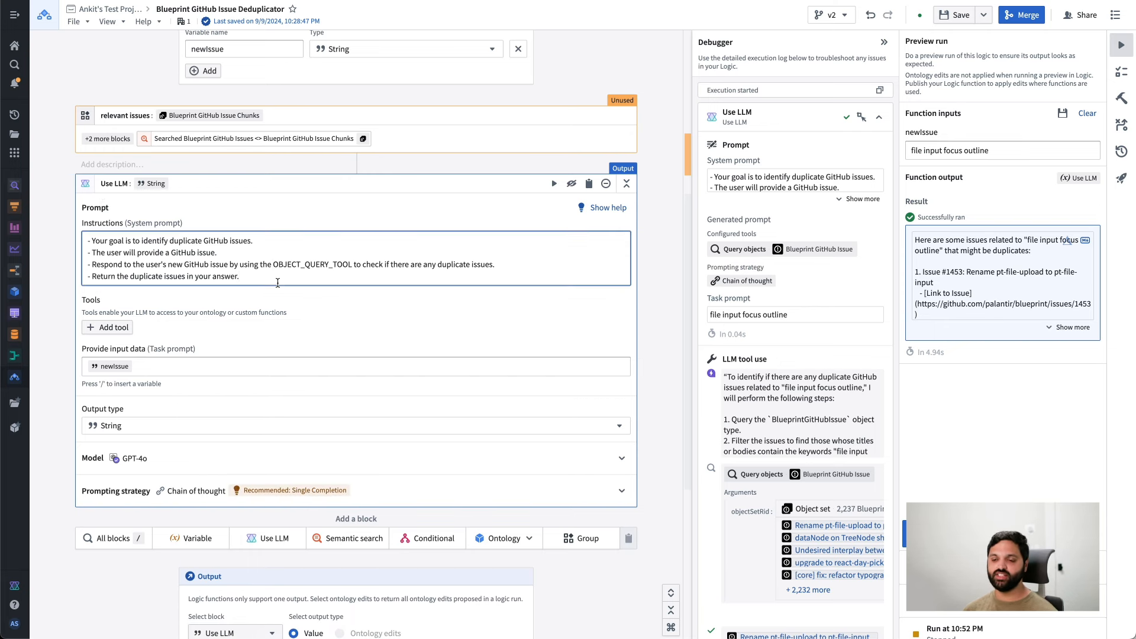
key("Return")
key("Return")
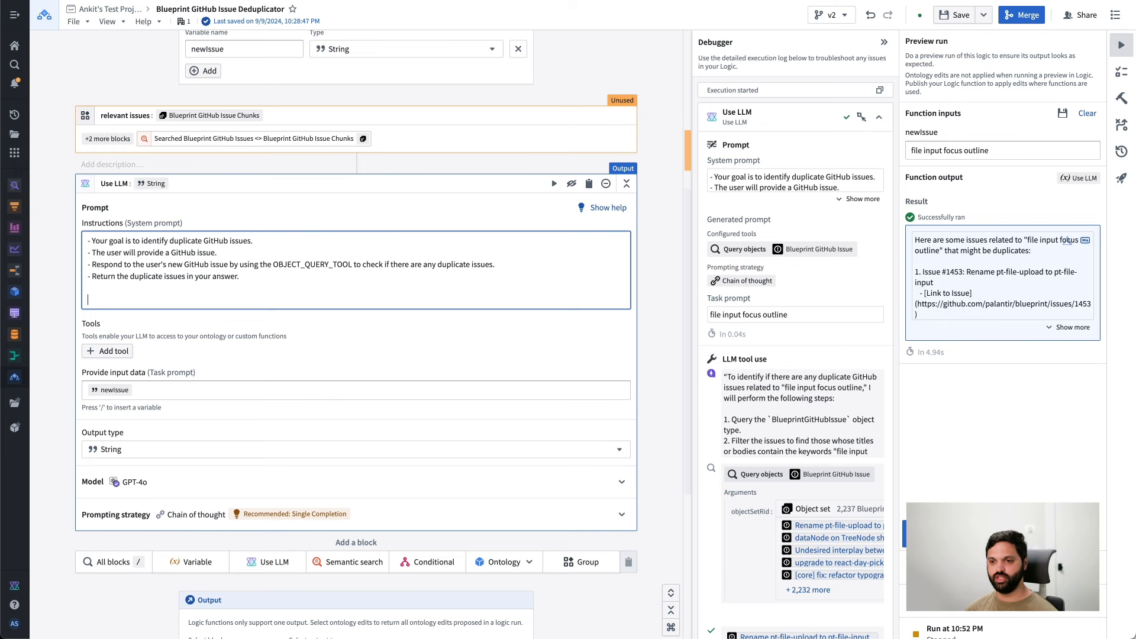
type("Possible issues")
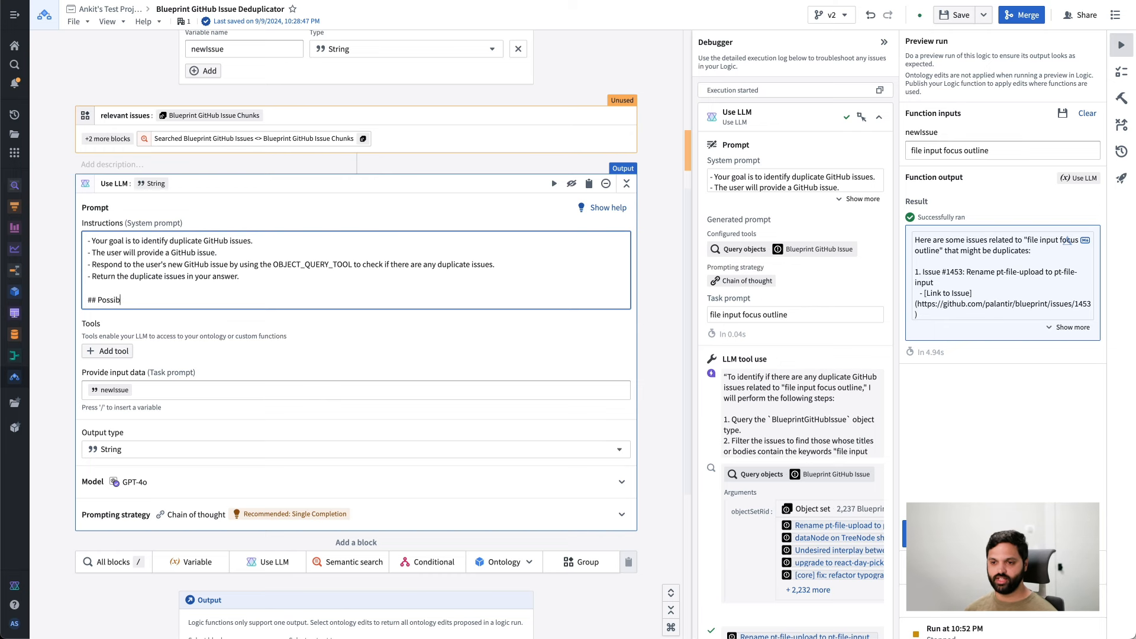
key("Return")
type("/")
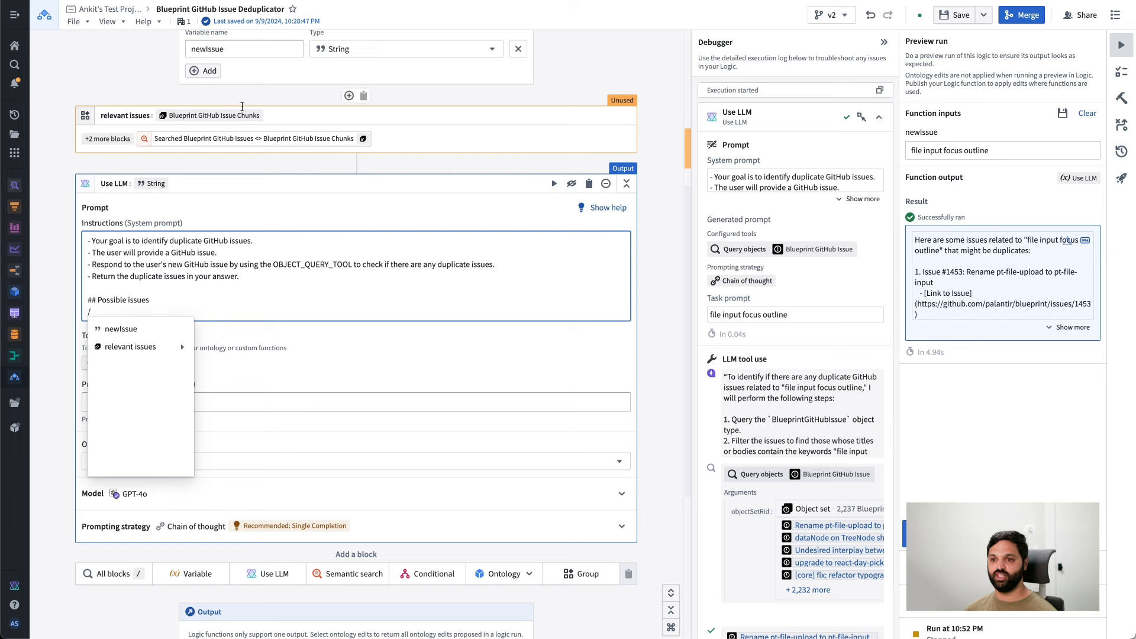
left_click(144, 354)
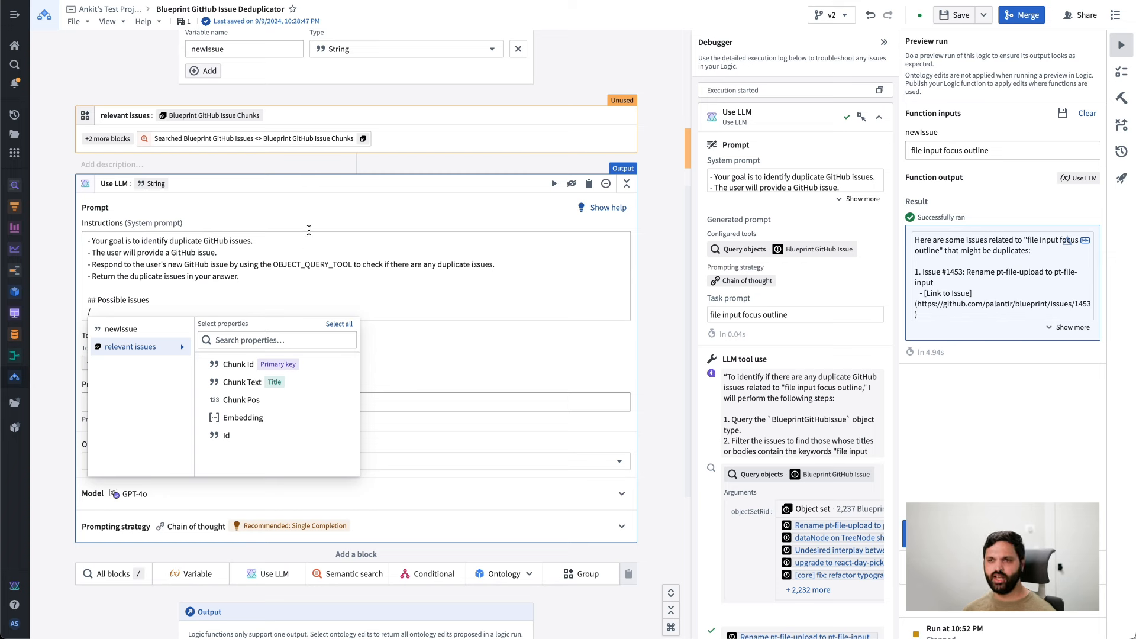
left_click(574, 141)
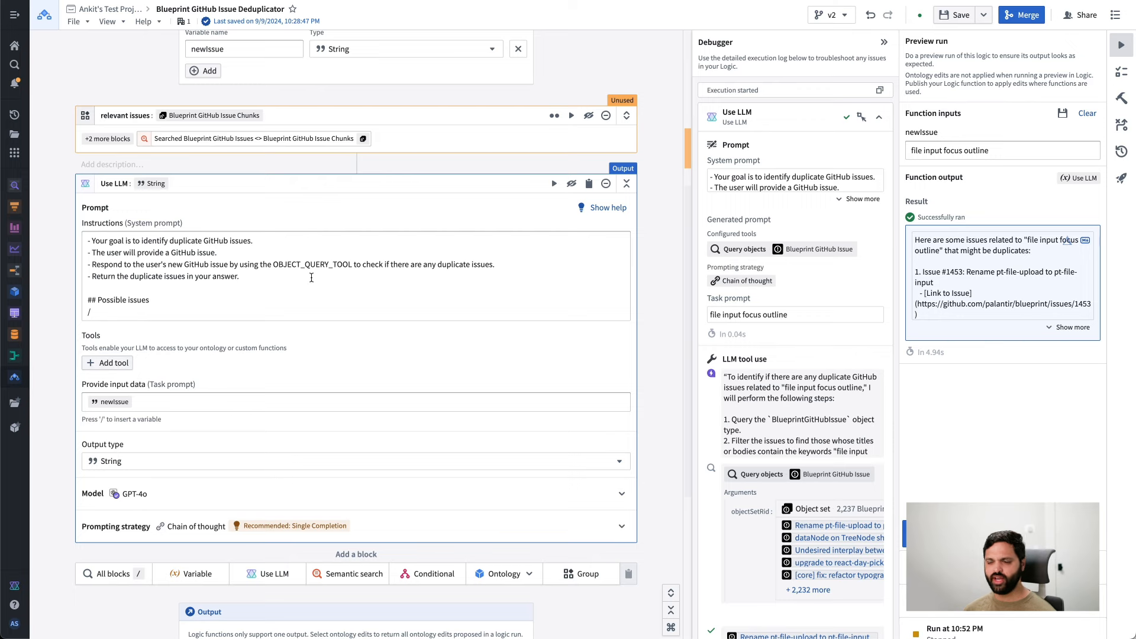
Expand the relevant issues group and add a Search around block after its semantic search block
left_click(626, 116)
scroll(352, 247, "down", 2)
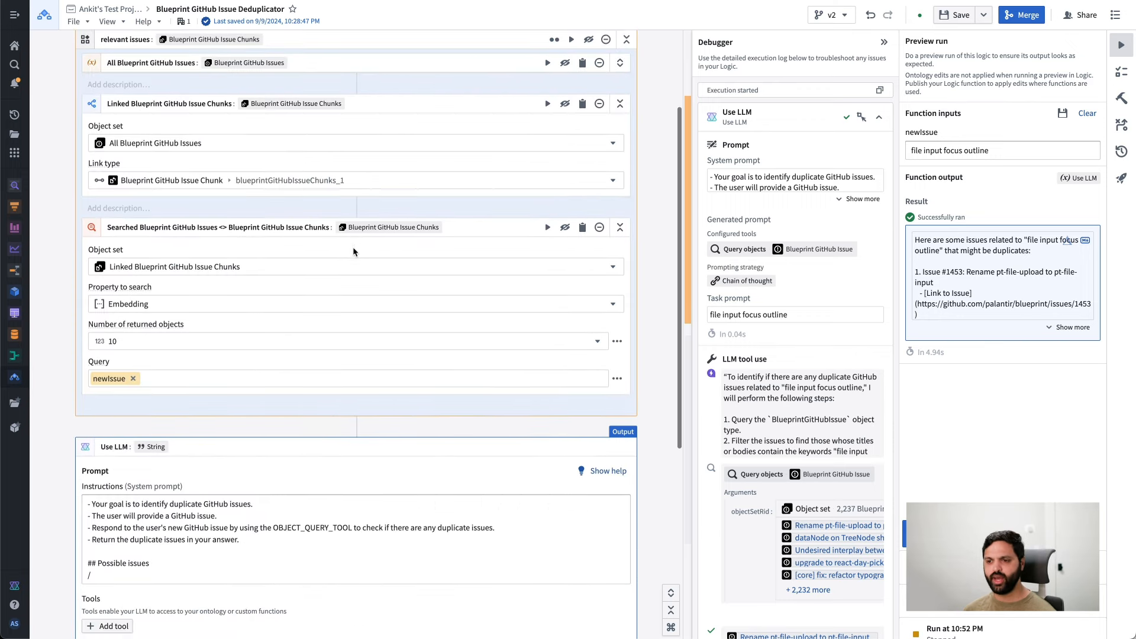
left_click(352, 416)
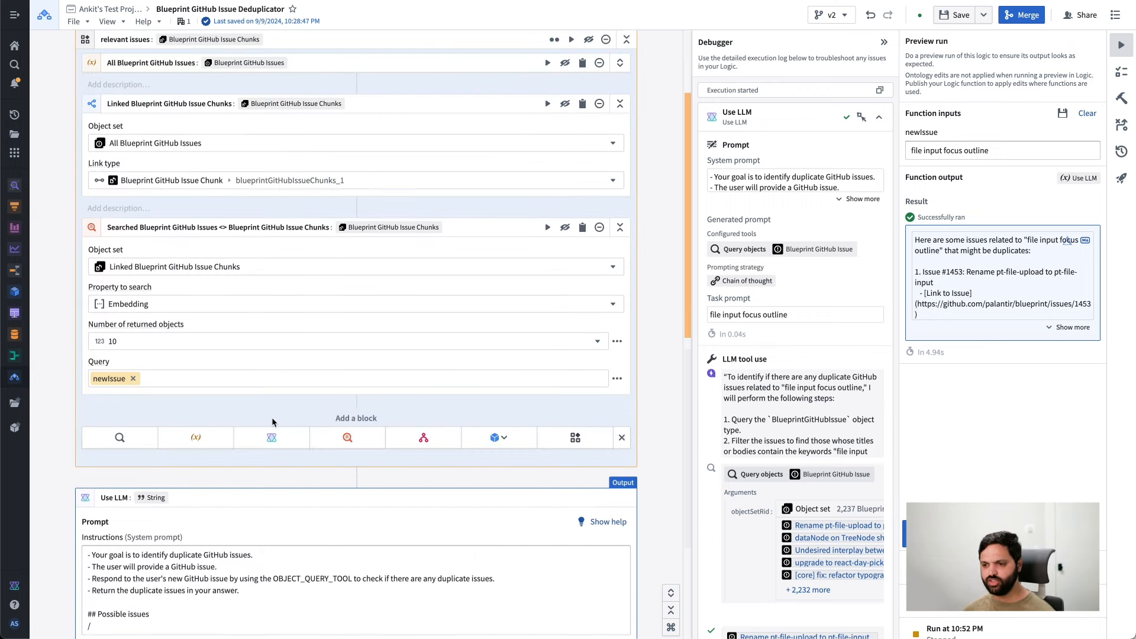
left_click(119, 439)
type("search")
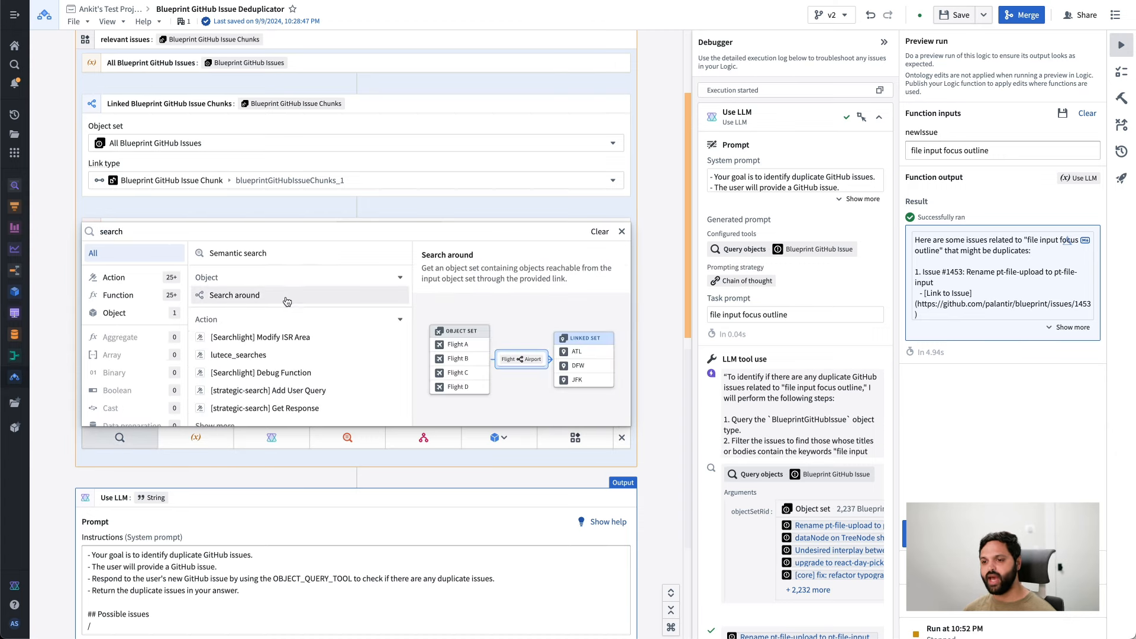
left_click(286, 302)
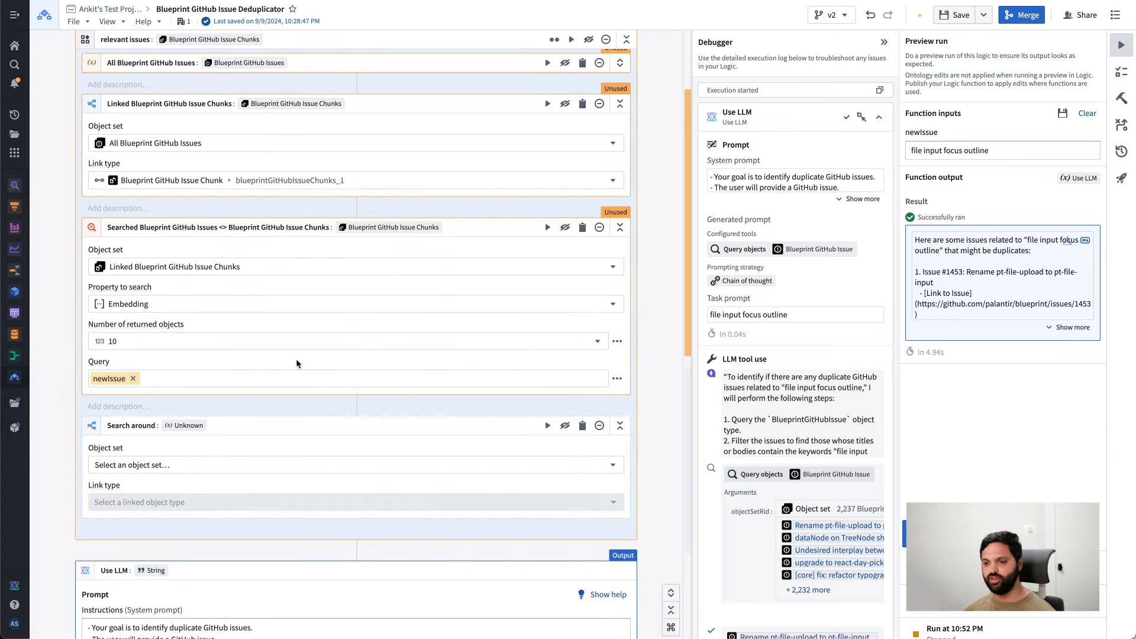
Set the Search around object set to Searched Blueprint GitHub Issues <> Blueprint GitHub Issue Chunks and its link type to Blueprint GitHub Issues (blueprintGitHubIssue)
left_click(152, 464)
mouse_move(167, 385)
left_click(190, 362)
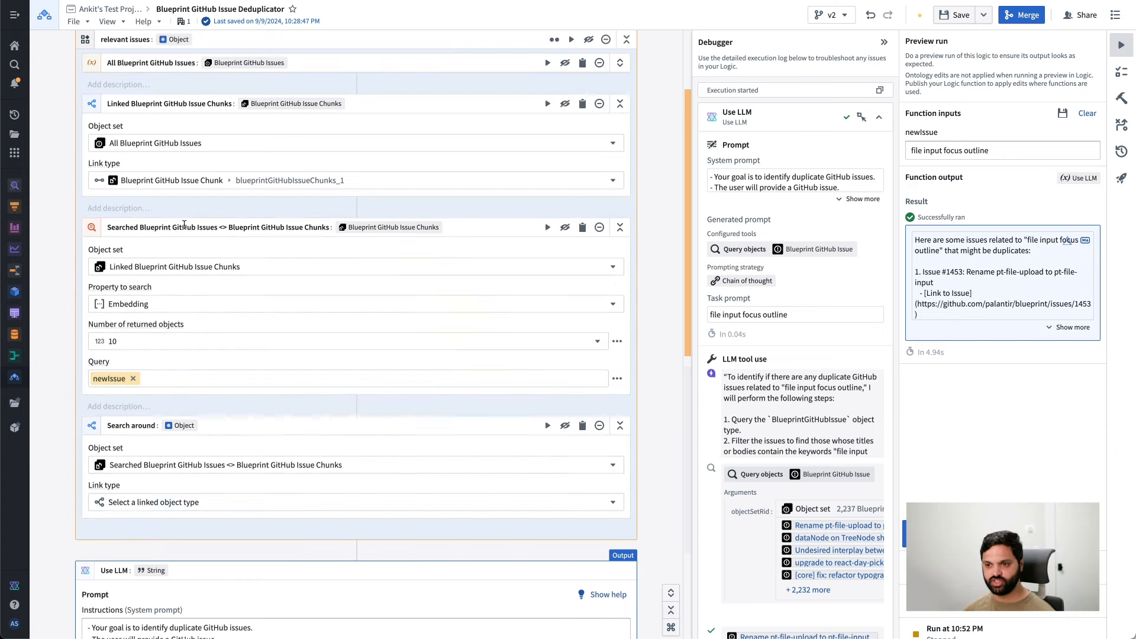
left_click(177, 502)
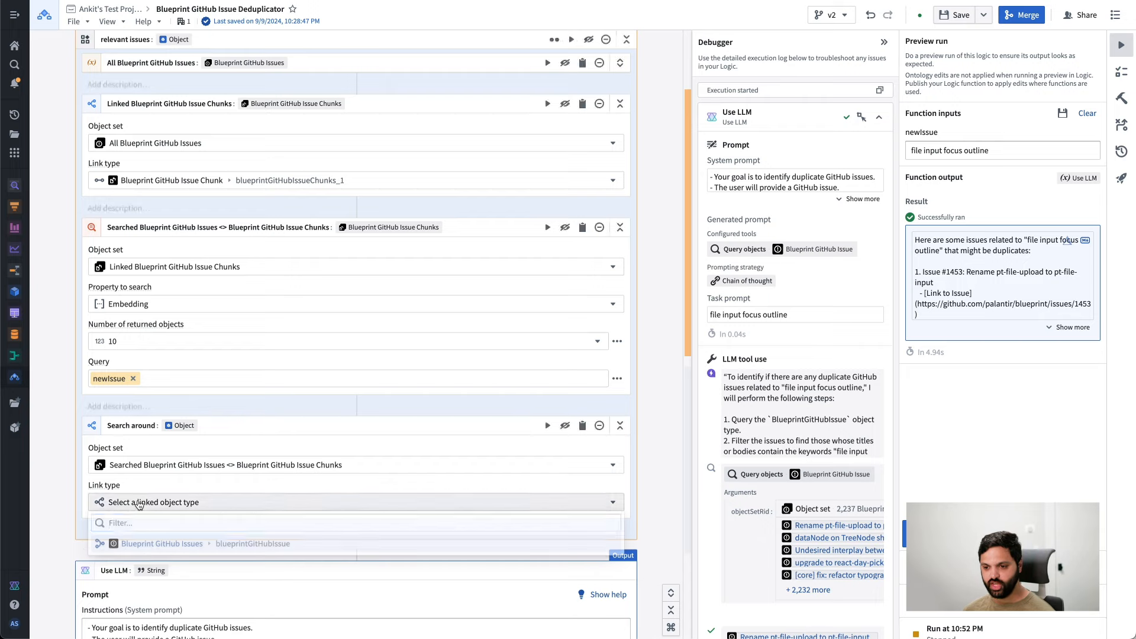
left_click(156, 523)
scroll(128, 499, "down", 5)
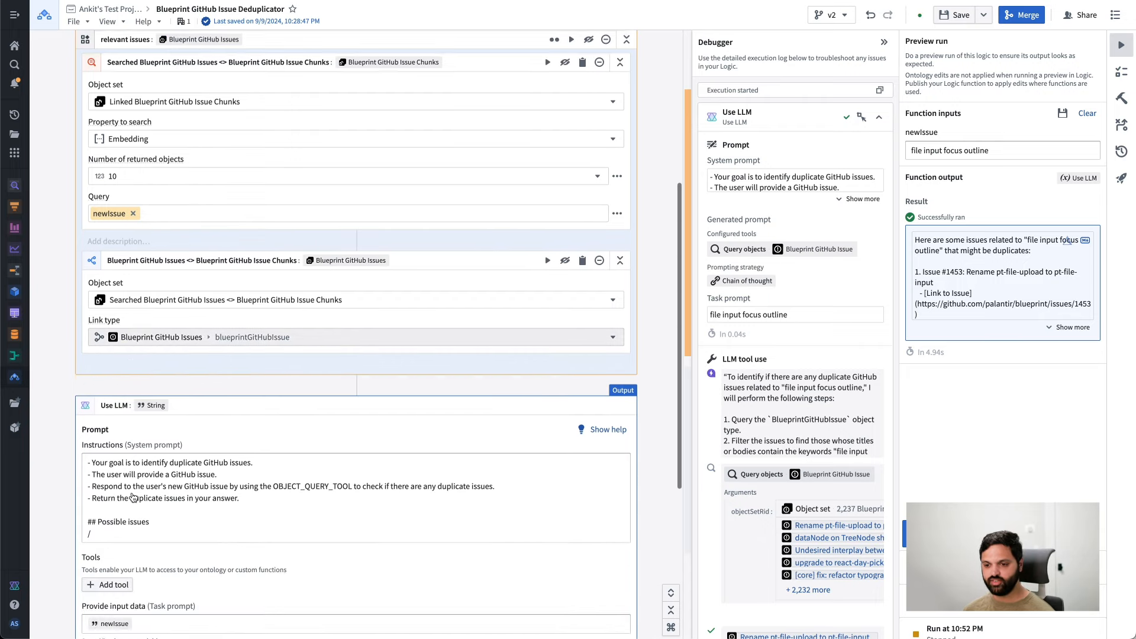
left_click(119, 404)
key("BackSpace")
type("/")
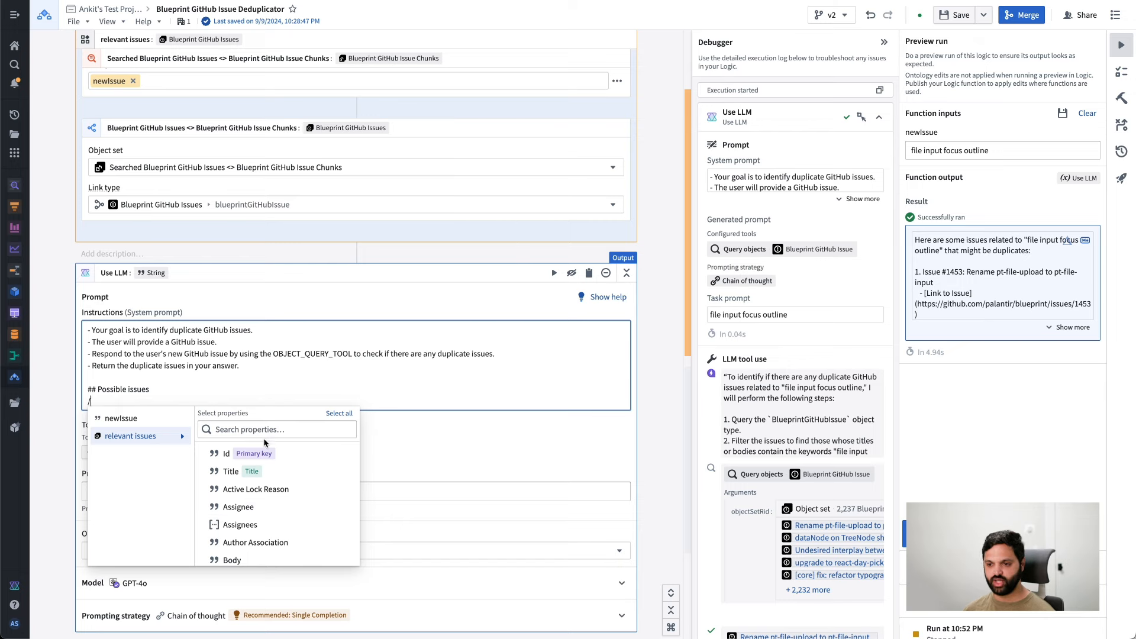
Collapse the relevant issues group and start inserting a variable below the "## Possible issues" heading in the instructions
scroll(363, 308, "up", 7)
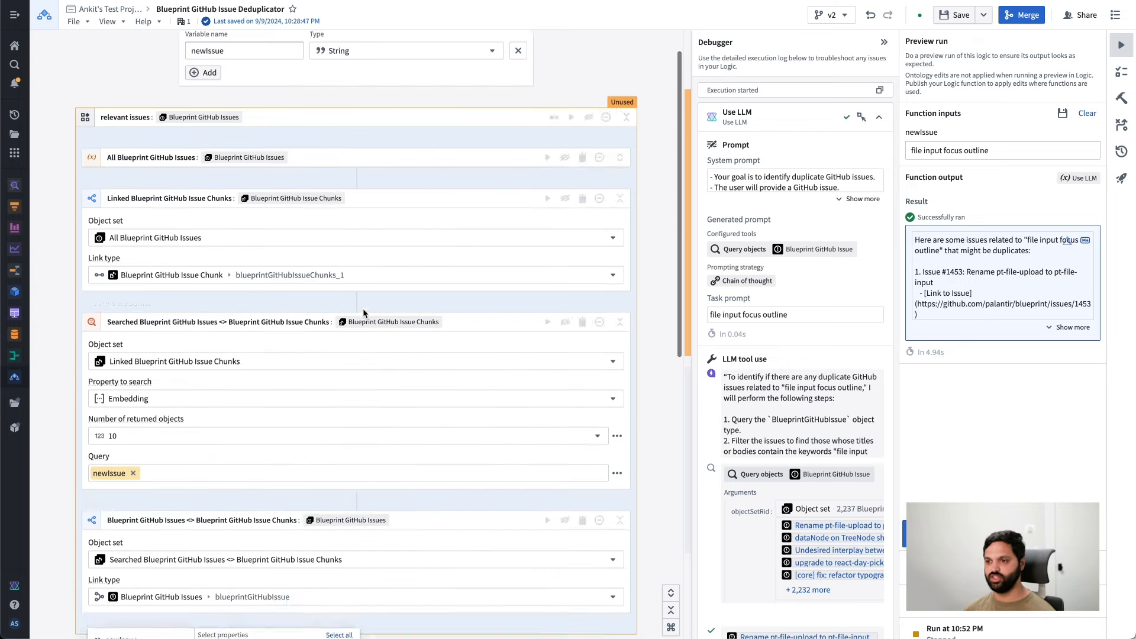
left_click(628, 157)
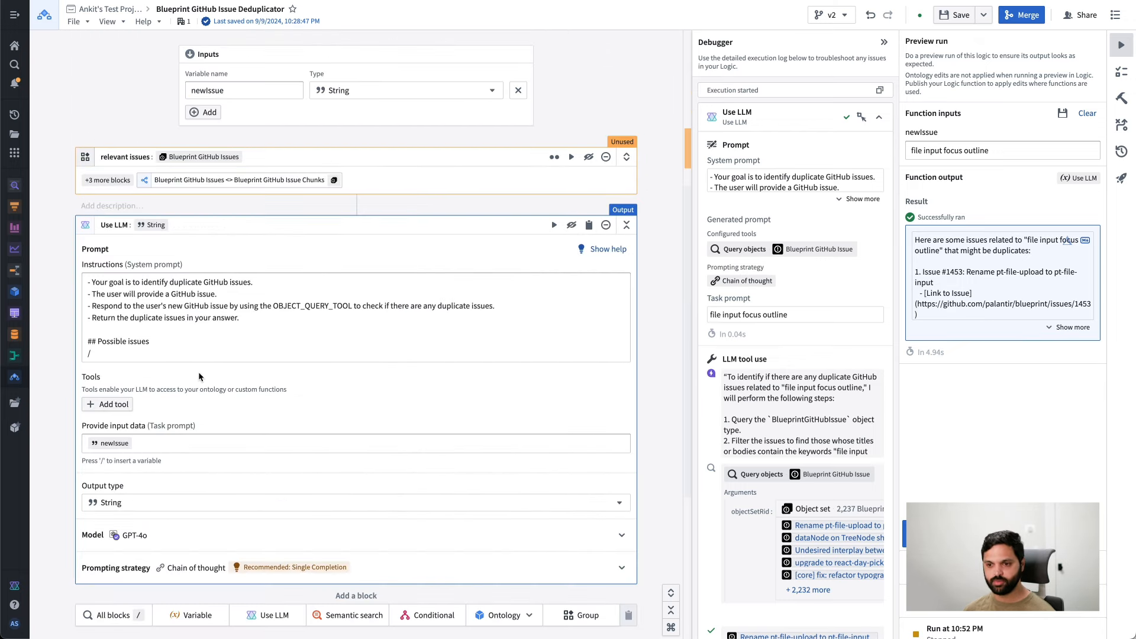
left_click(155, 355)
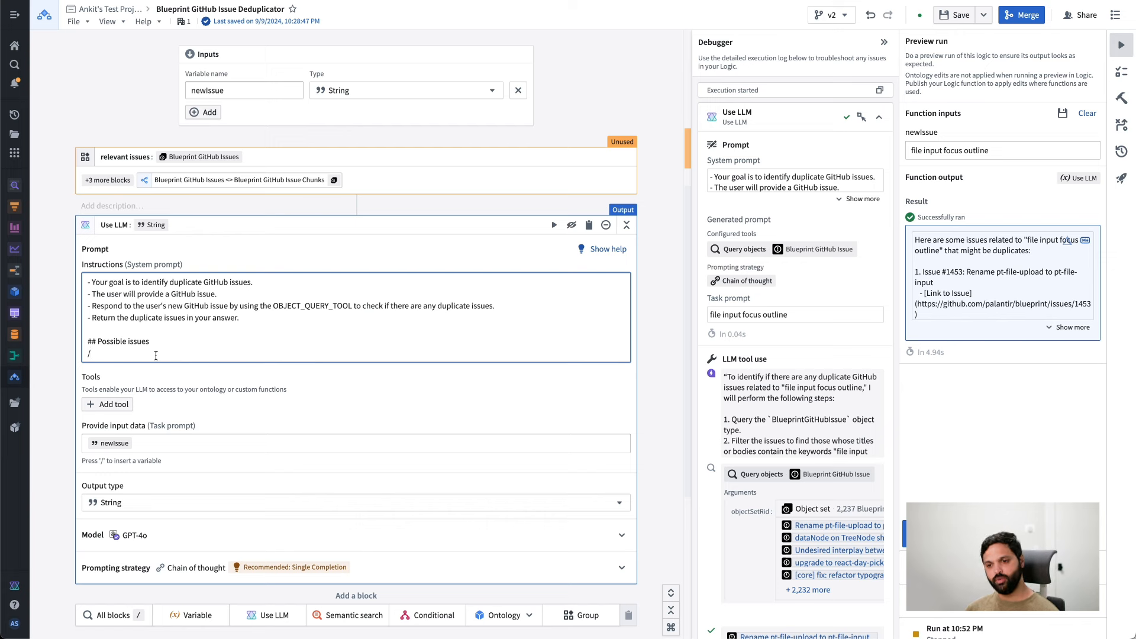
type("/")
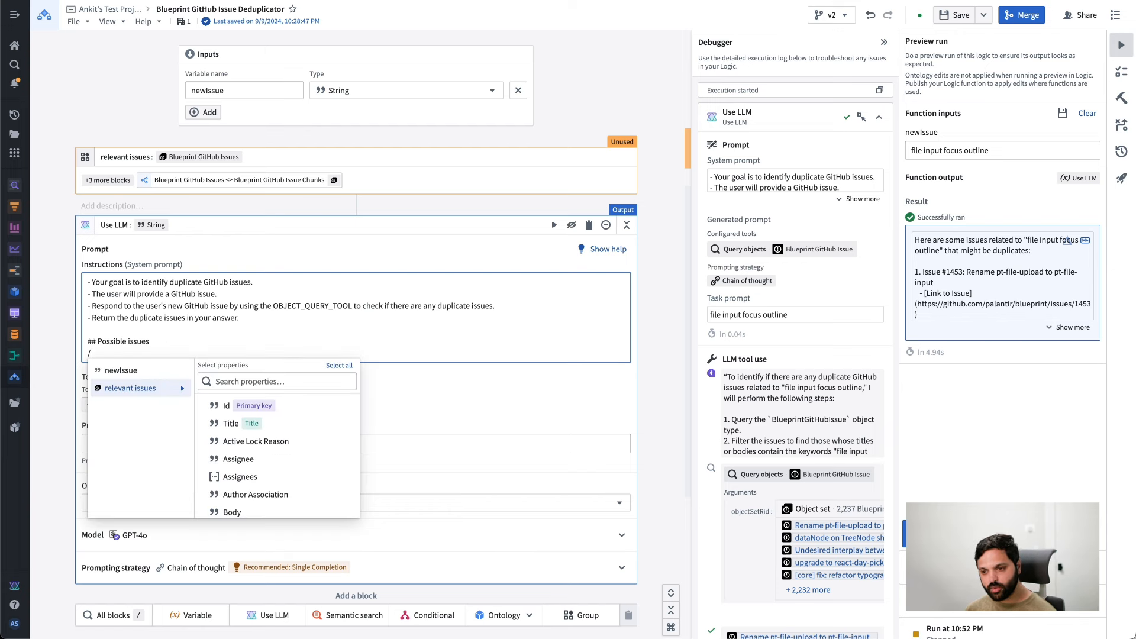
Select the Title and Body properties of relevant issues for insertion into the instructions
left_click(247, 384)
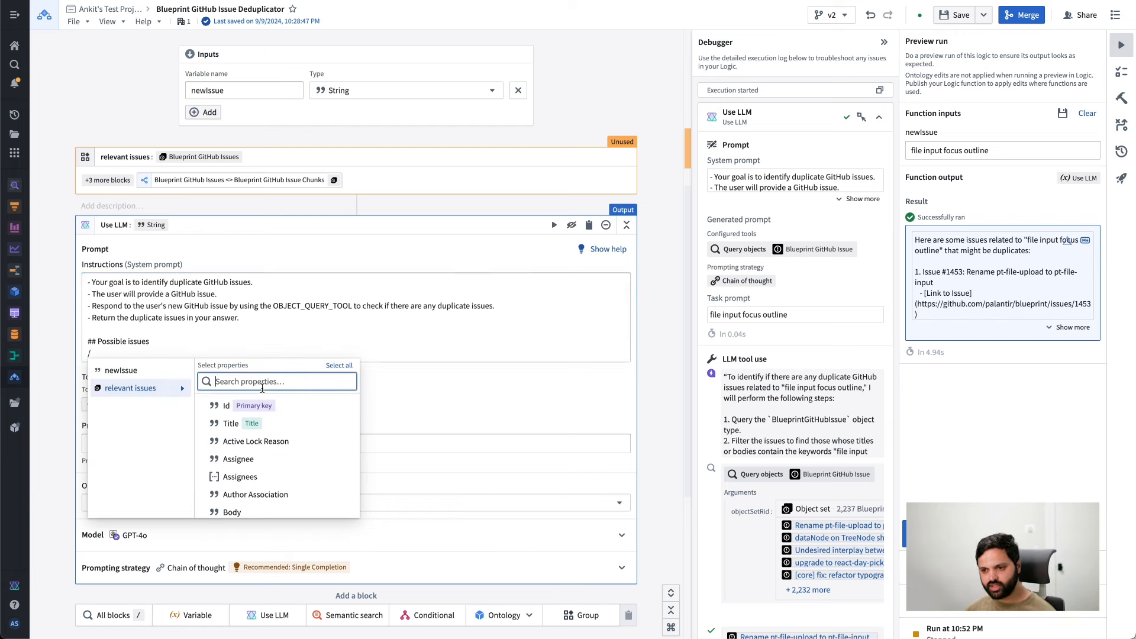
left_click(251, 425)
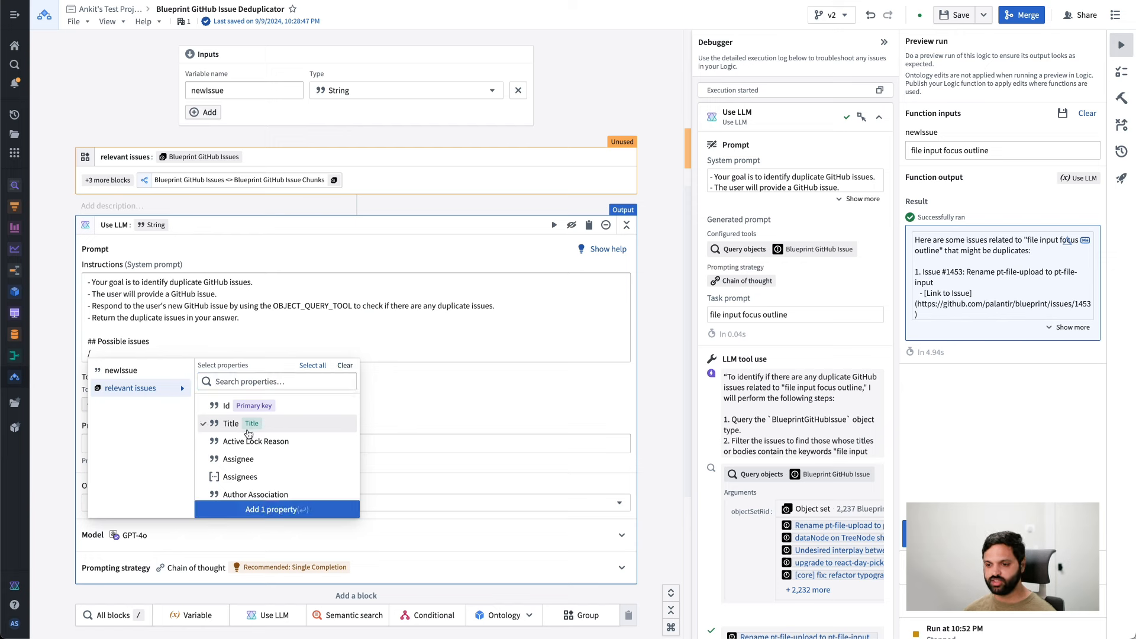
left_click(248, 384)
type("body")
left_click(239, 407)
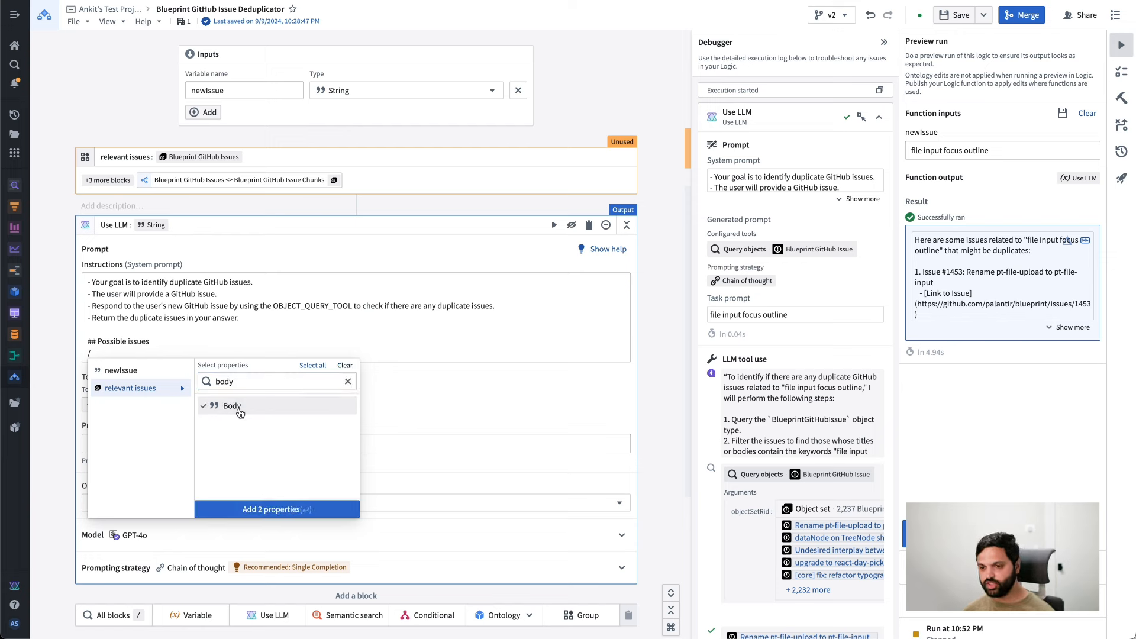
Find the Url property of relevant issues and add it to the properties selected for insertion
double_click(240, 382)
type("url")
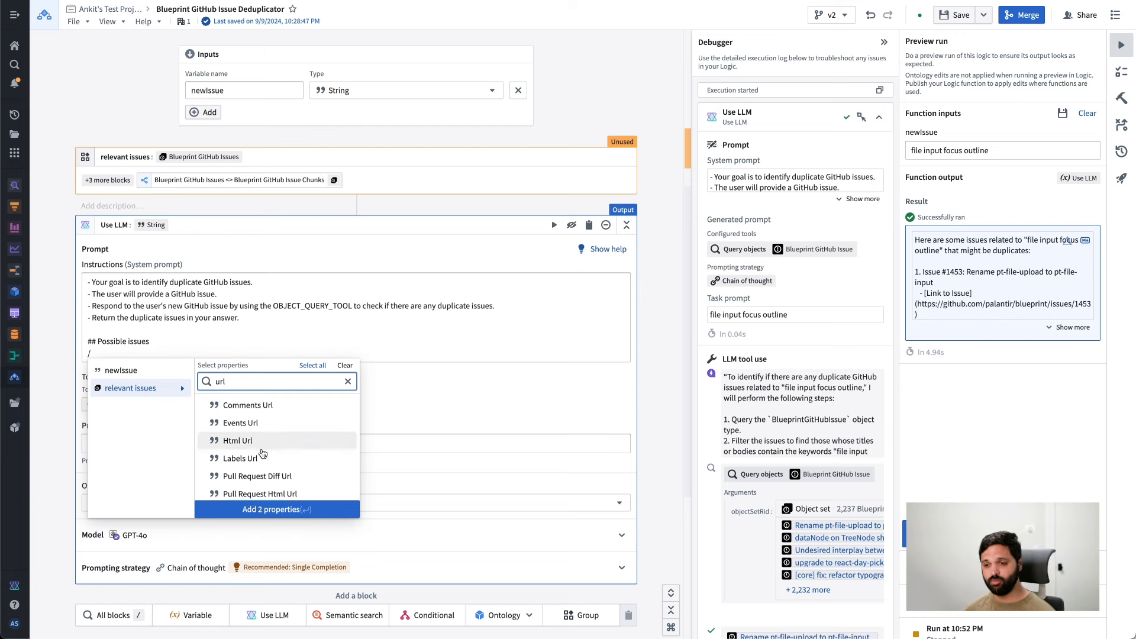
scroll(249, 444, "down", 10)
scroll(248, 444, "up", 4)
scroll(249, 444, "up", 3)
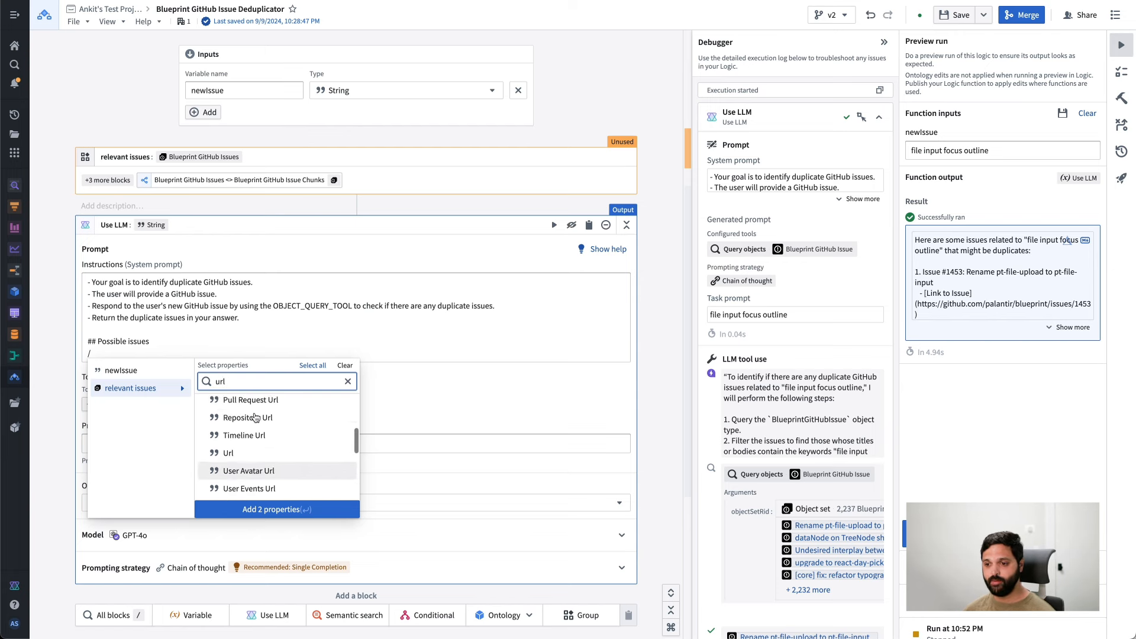
left_click(231, 465)
Add the State property to the selection and insert the relevant issues variable below the "## Possible issues" heading
double_click(240, 381)
type("state")
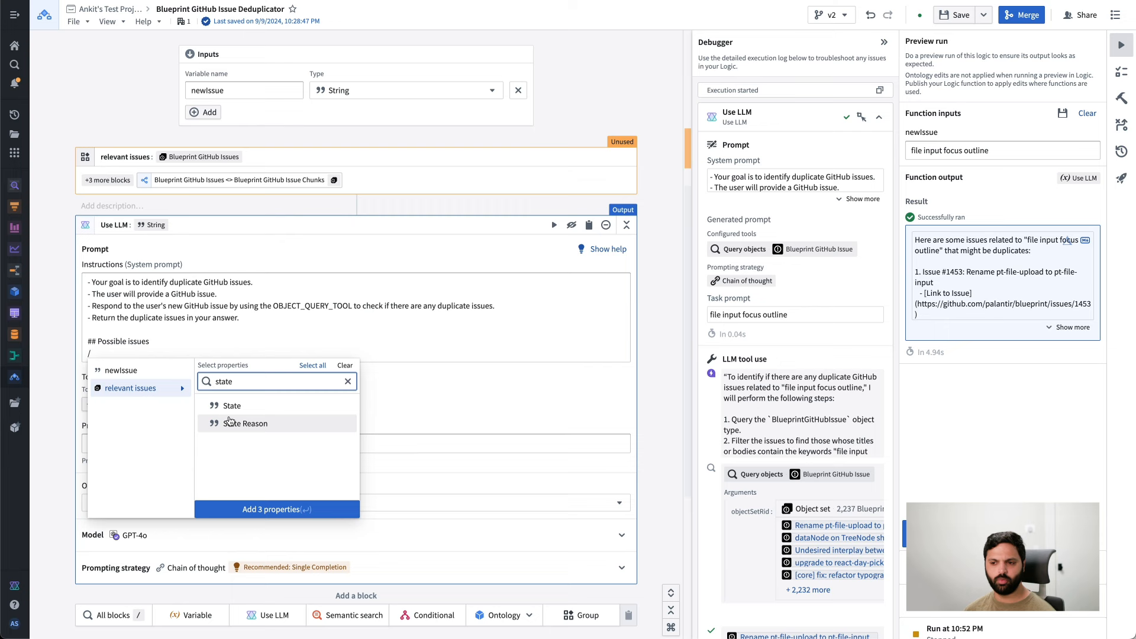
left_click(231, 406)
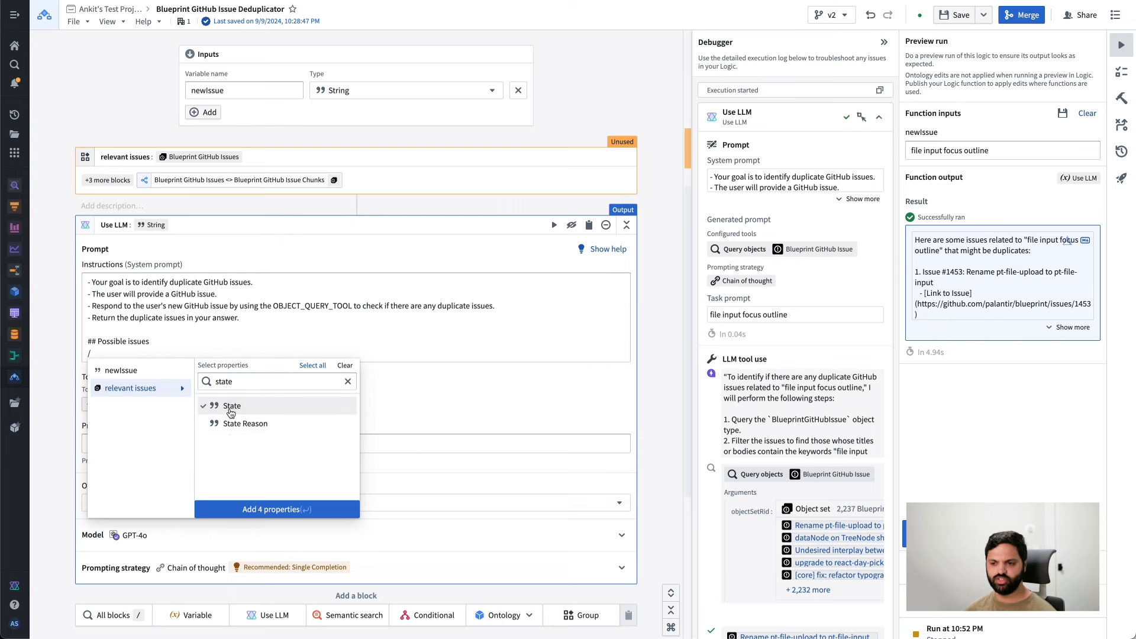
left_click(256, 513)
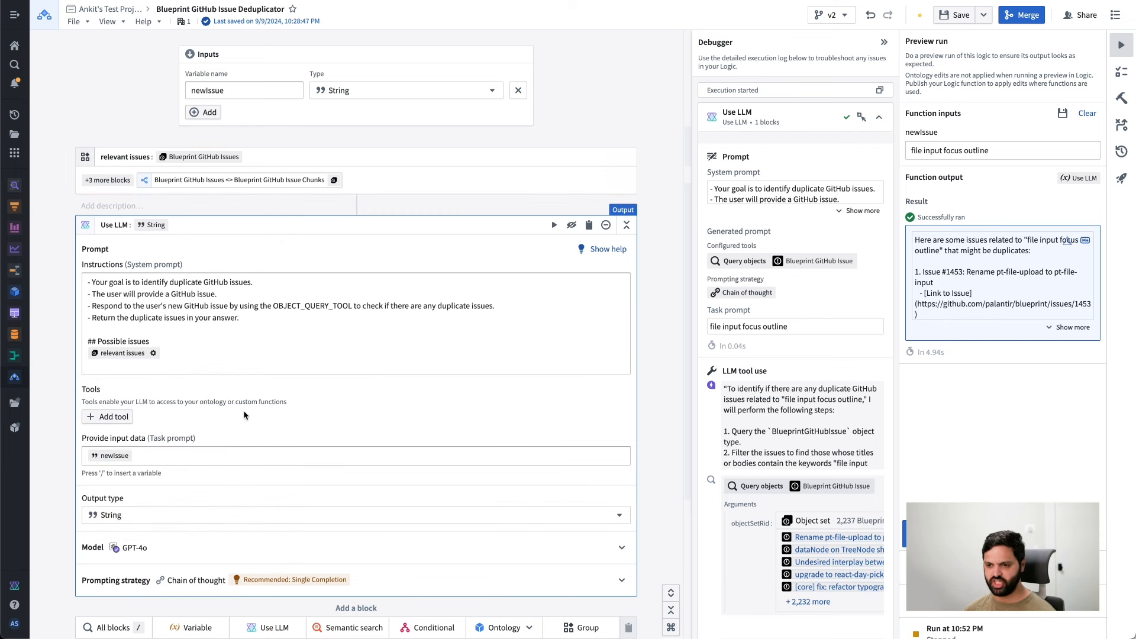
Check the inserted relevant issues variable's properties, maximum number of objects and object set RID option
left_click(181, 366)
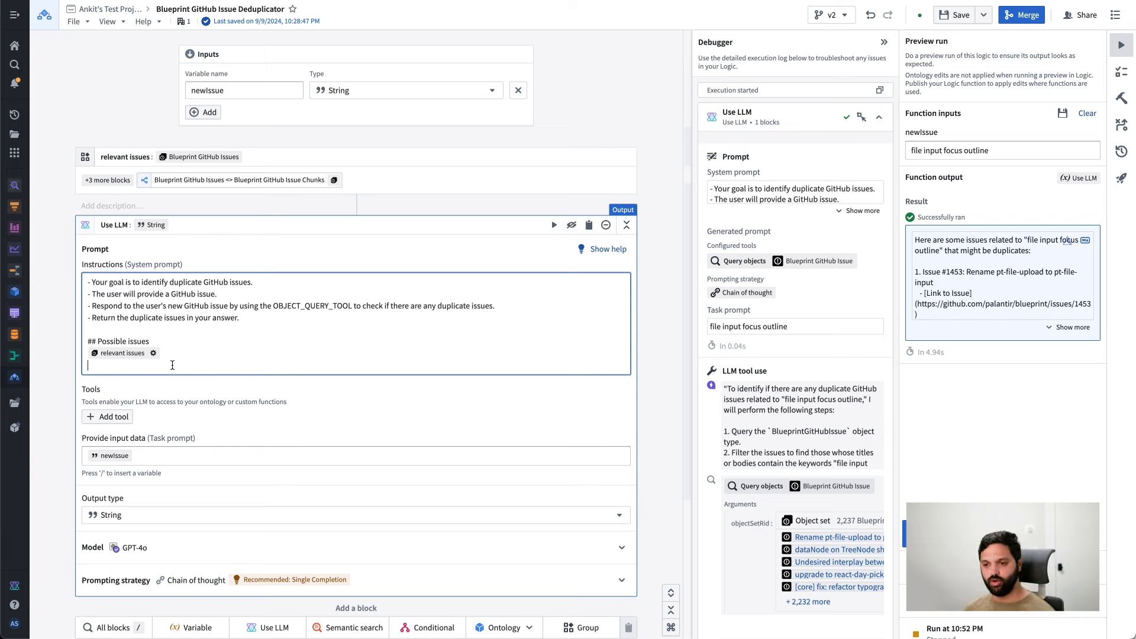
key("Return")
left_click(153, 353)
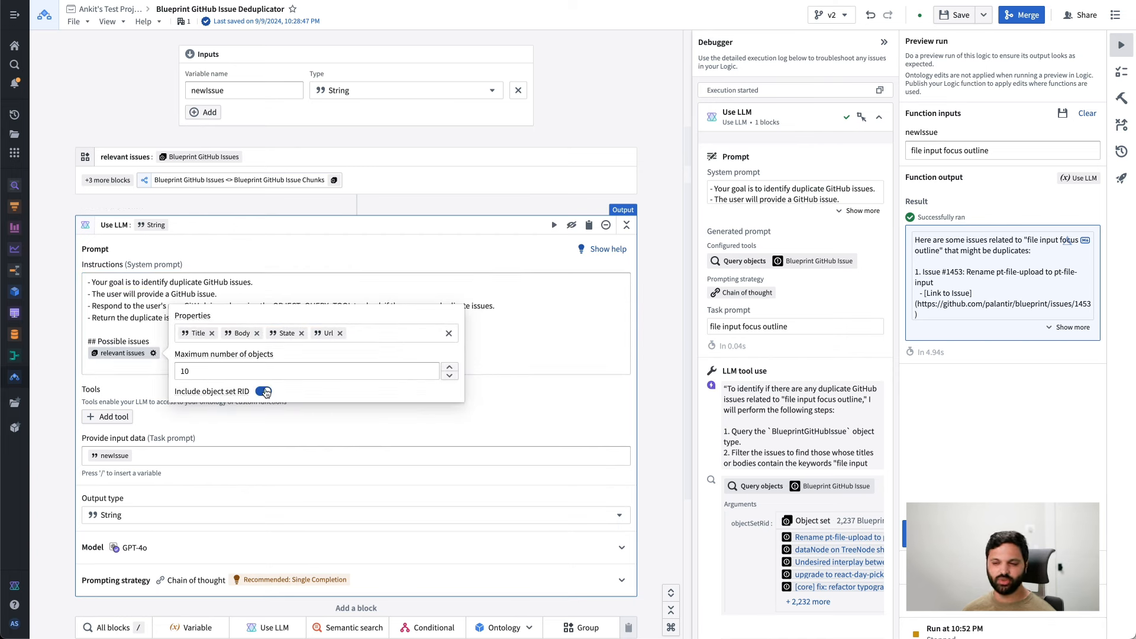
left_click(158, 359)
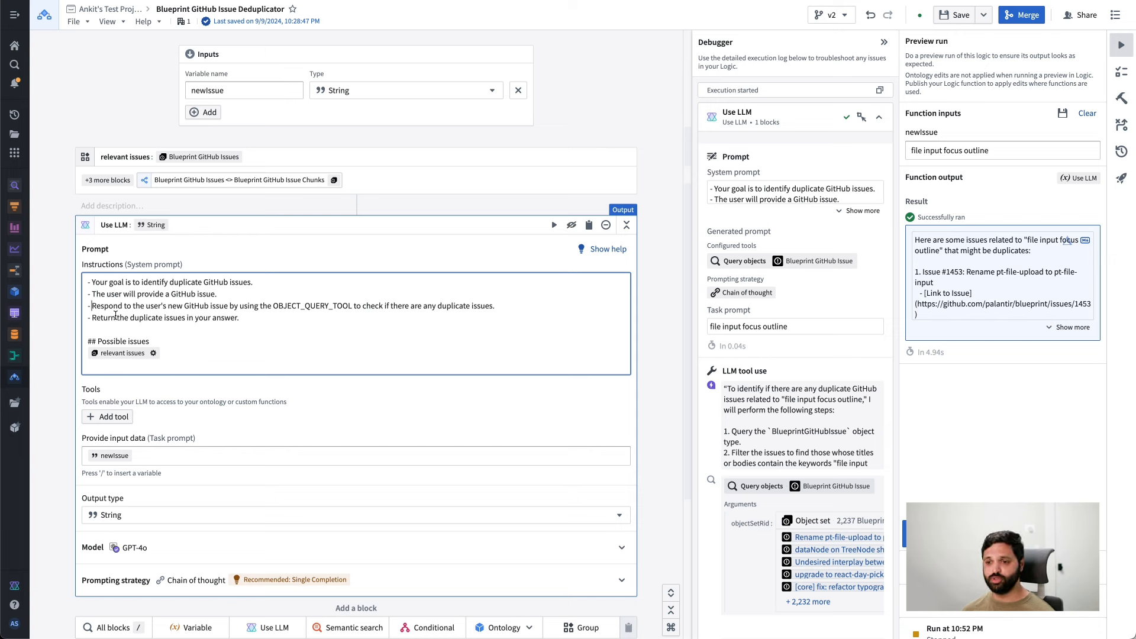
Replace the OBJECT_QUERY_TOOL instruction line with "Consider the below issues when looking for duplicates."
key("shift+super+Right")
type("R")
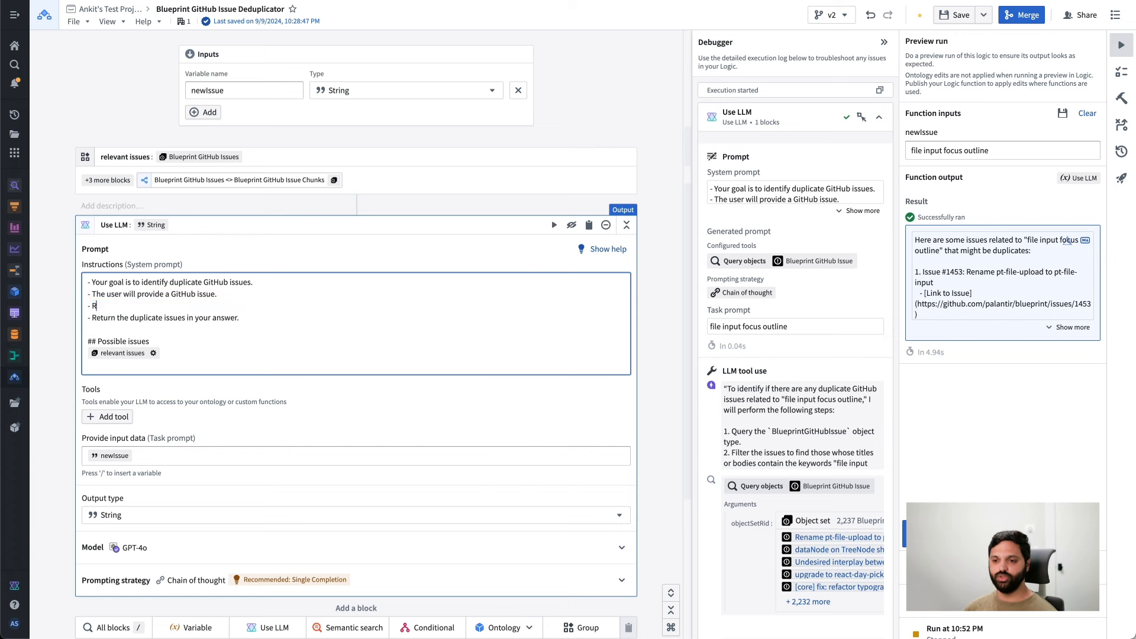
type("Cons")
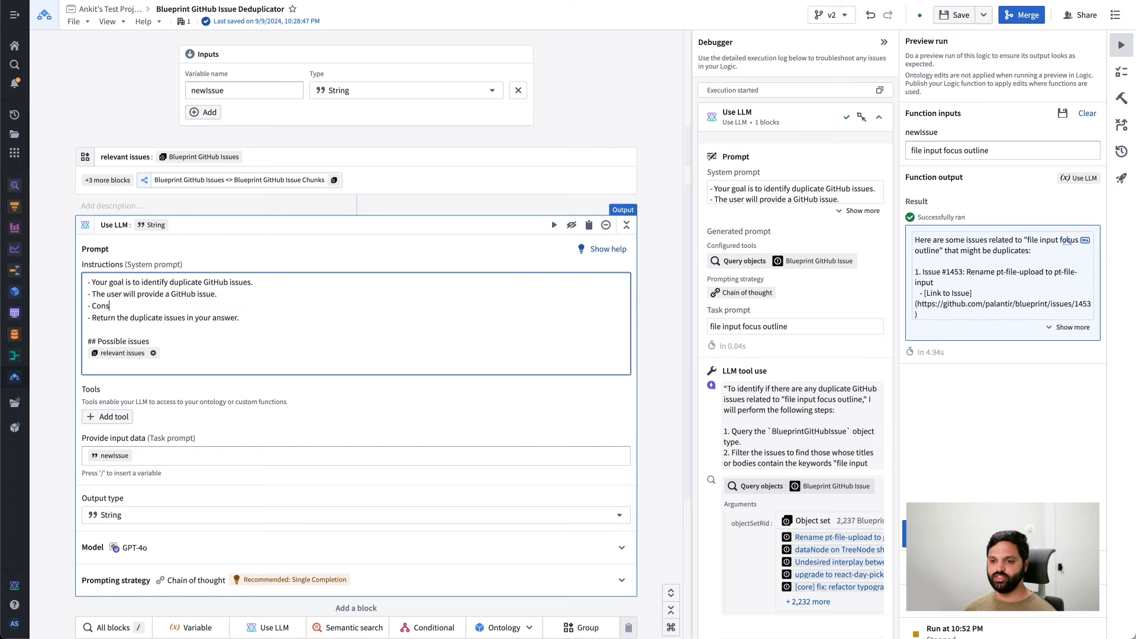
type("ider the below iss")
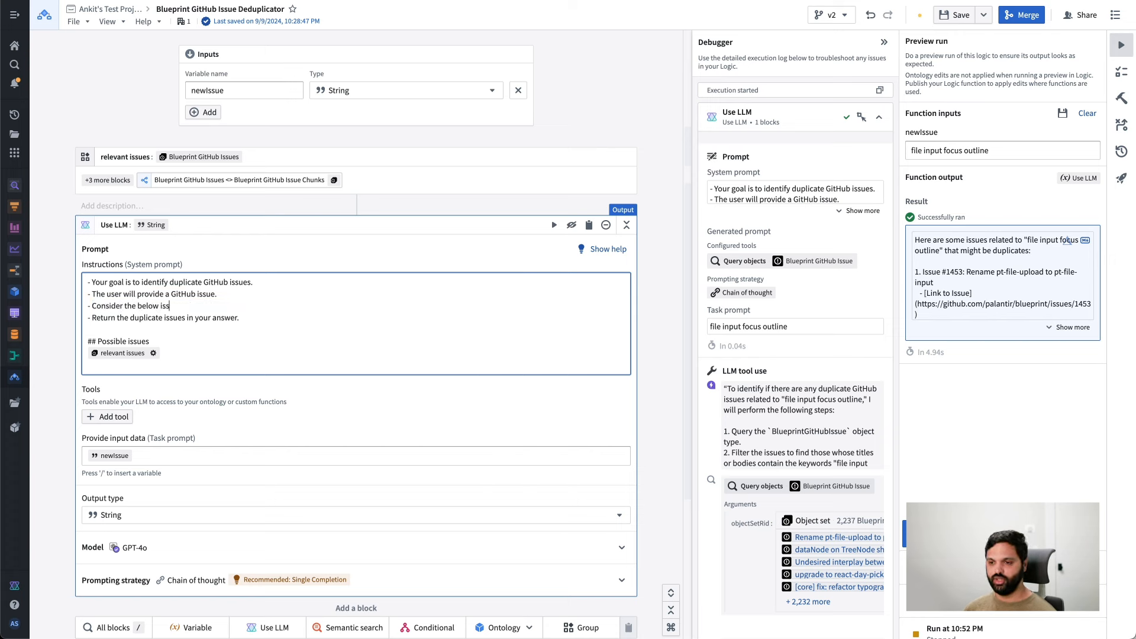
type("ues when l")
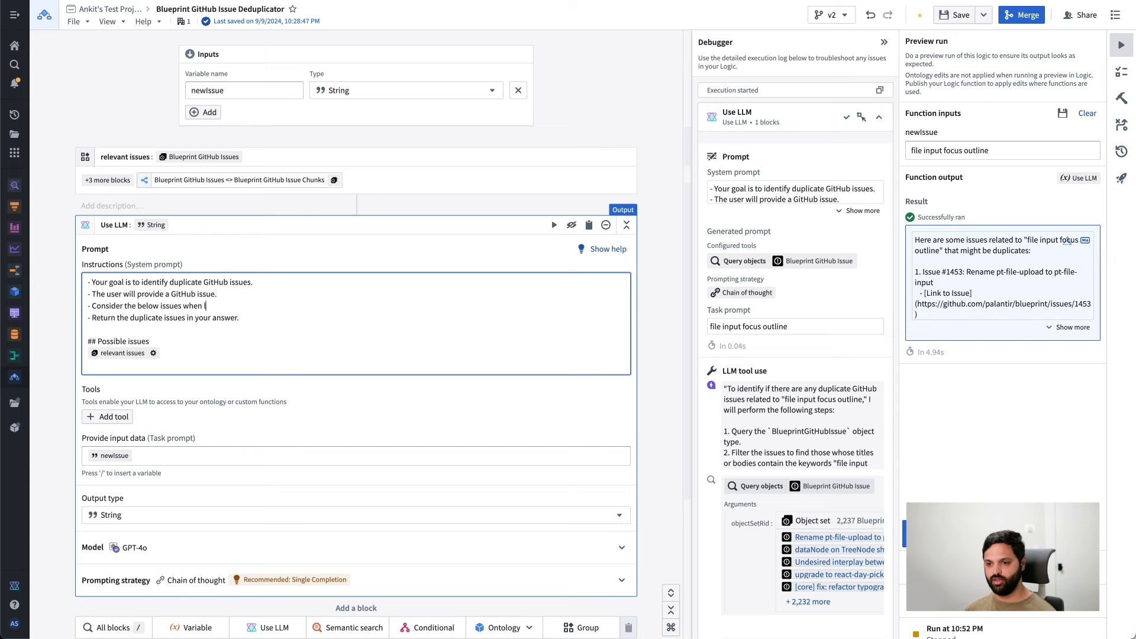
type("ooking for duplicates.")
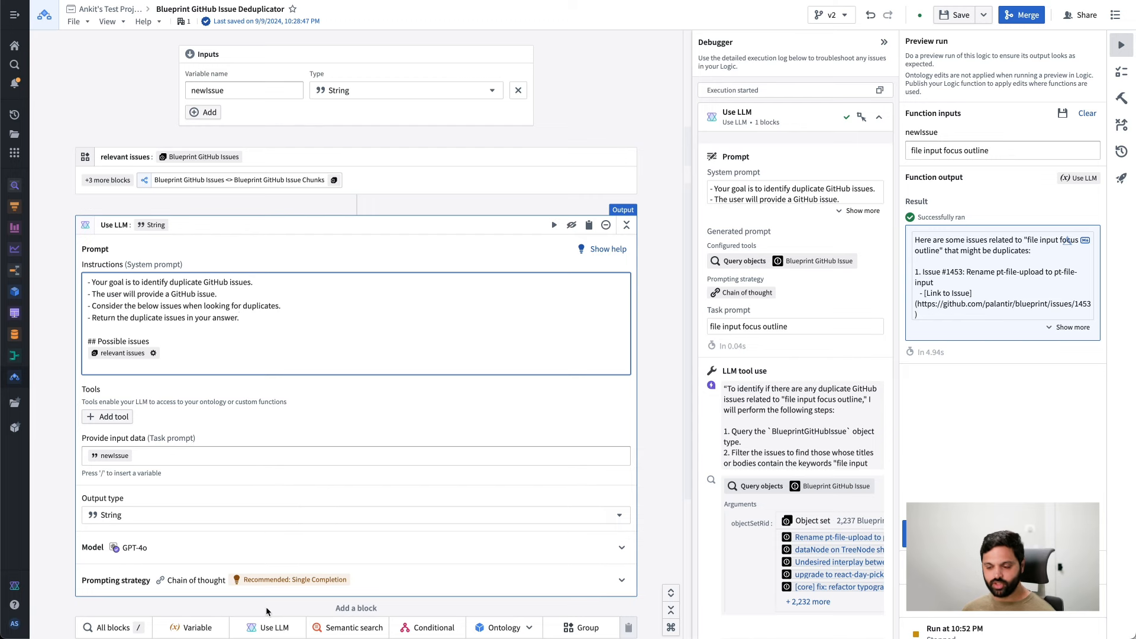
Switch the Use LLM block to the recommended Single Completion prompting strategy and rerun the preview
left_click(267, 581)
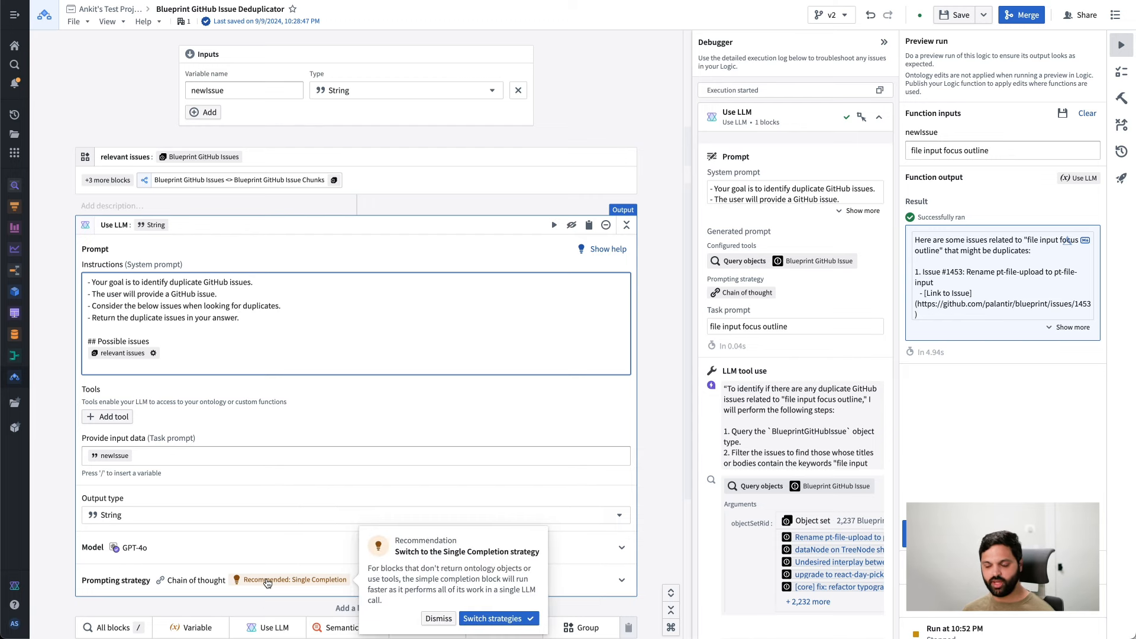
scroll(267, 582, "down", 1)
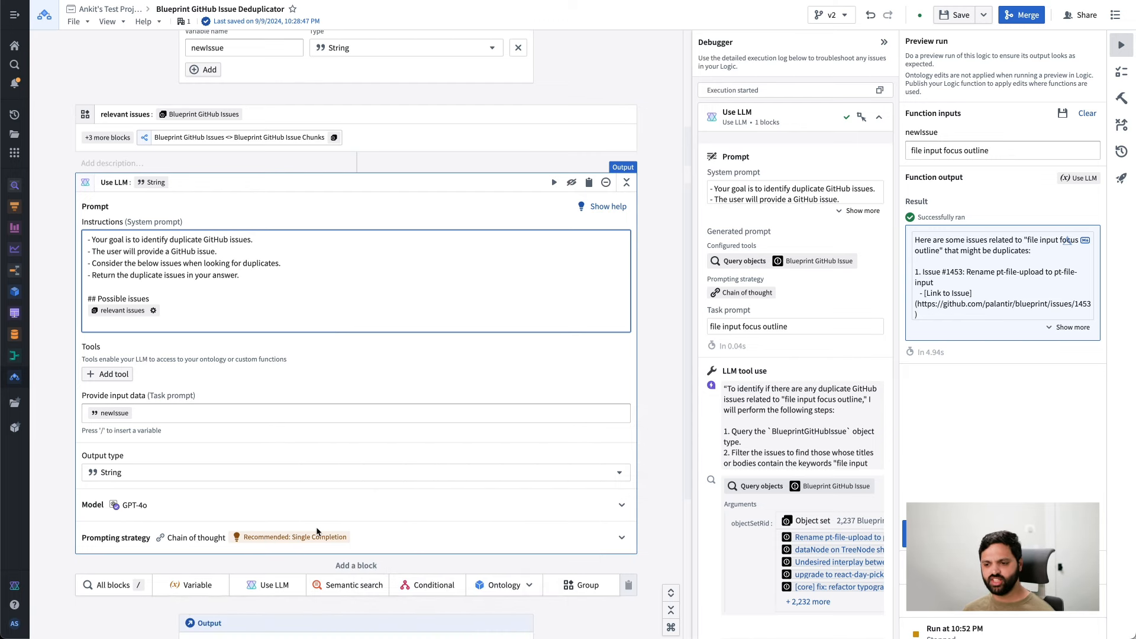
mouse_move(309, 535)
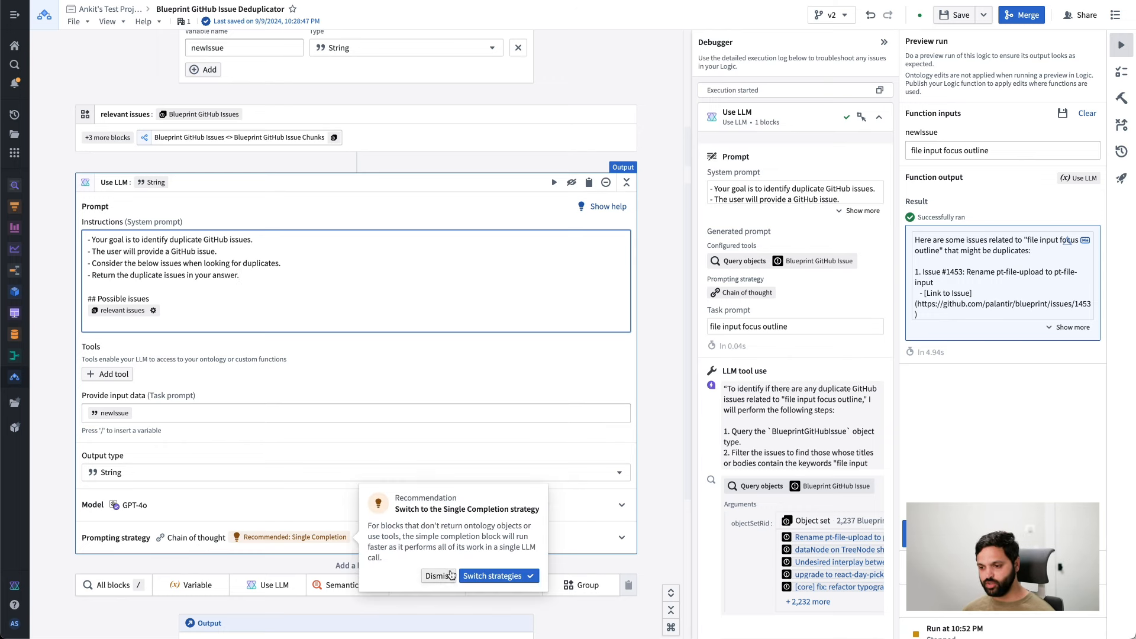
left_click(478, 575)
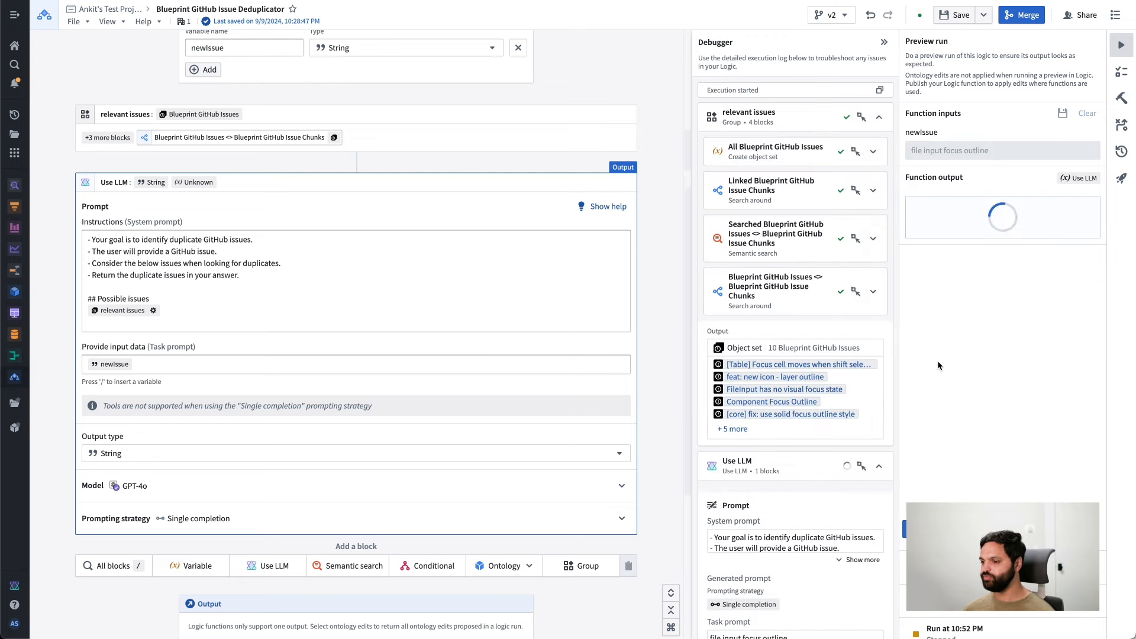
Collapse the relevant issues group in the debugger and expand the Use LLM block's full system prompt
scroll(842, 366, "down", 2)
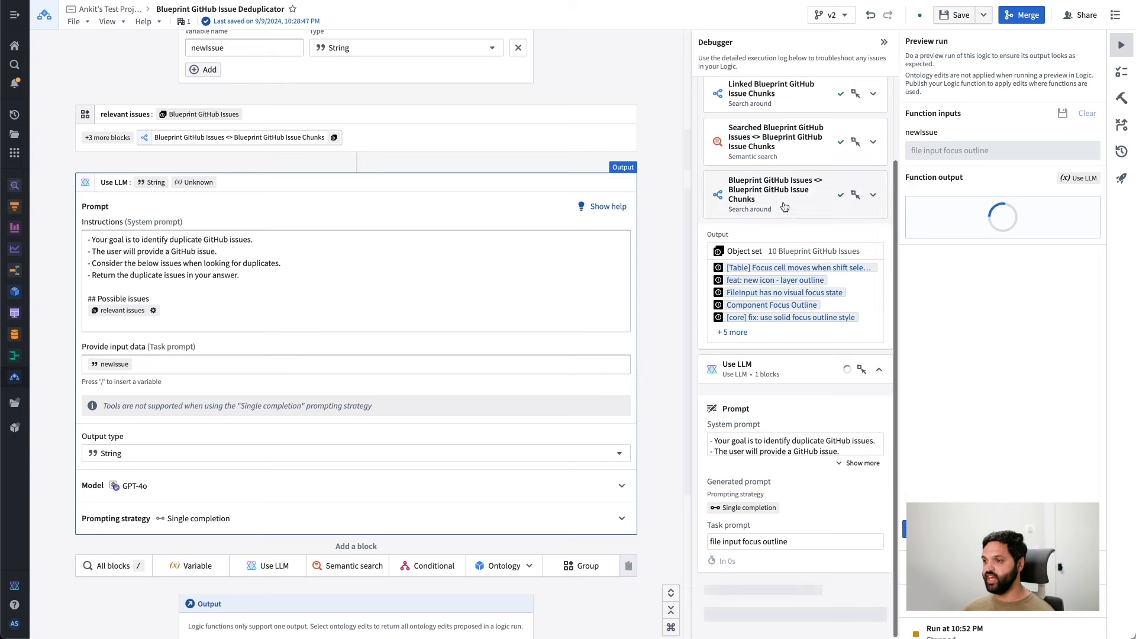
scroll(870, 112, "up", 2)
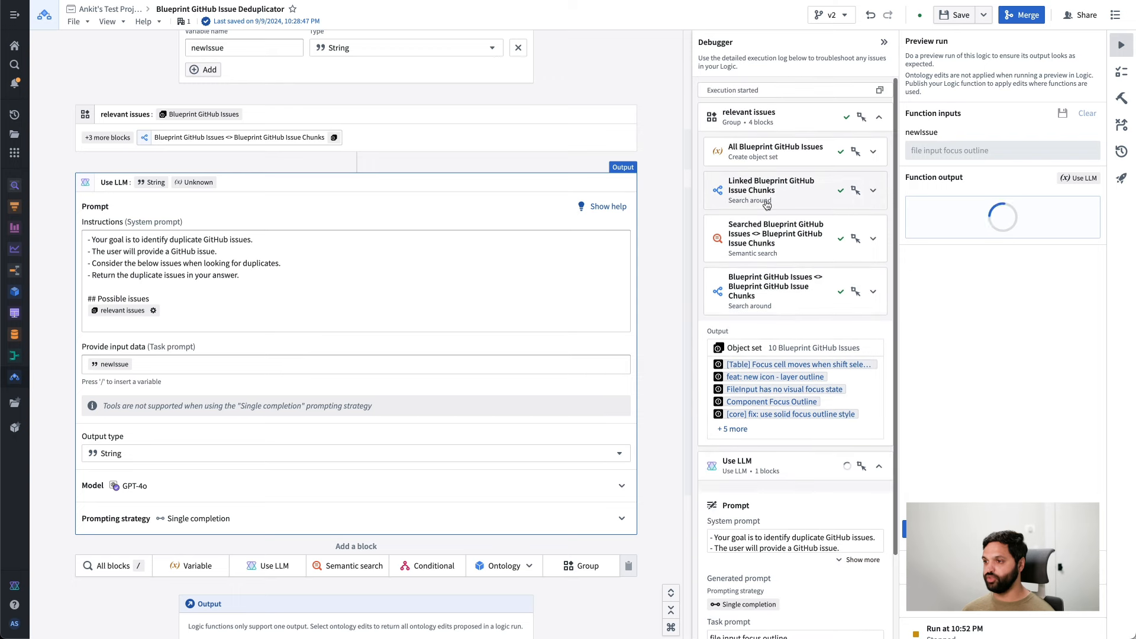
left_click(878, 118)
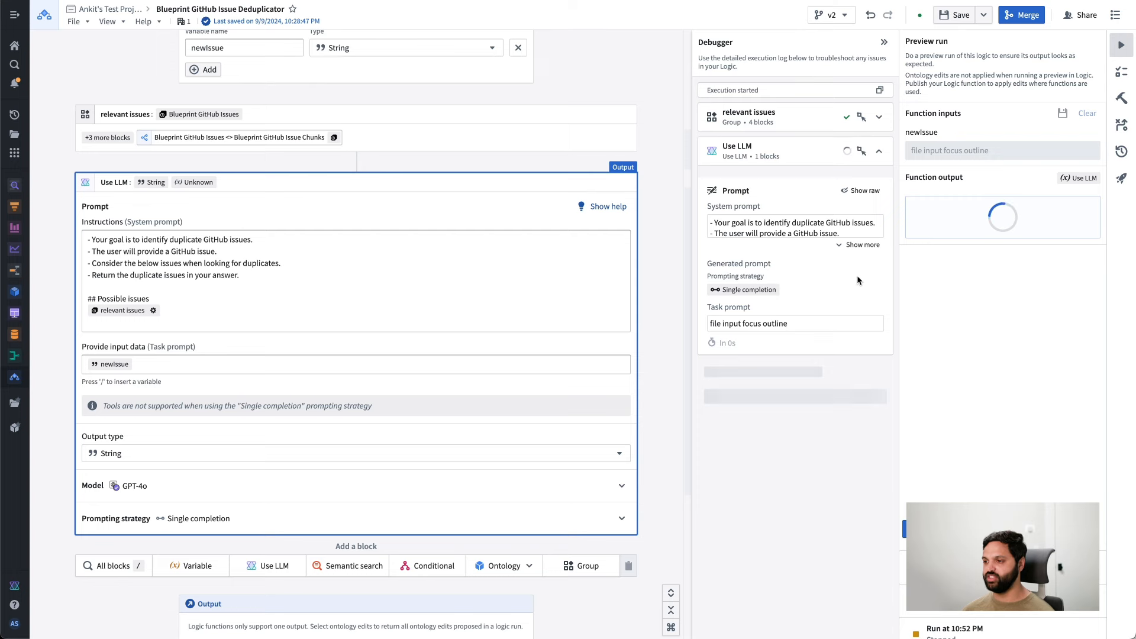
left_click(859, 245)
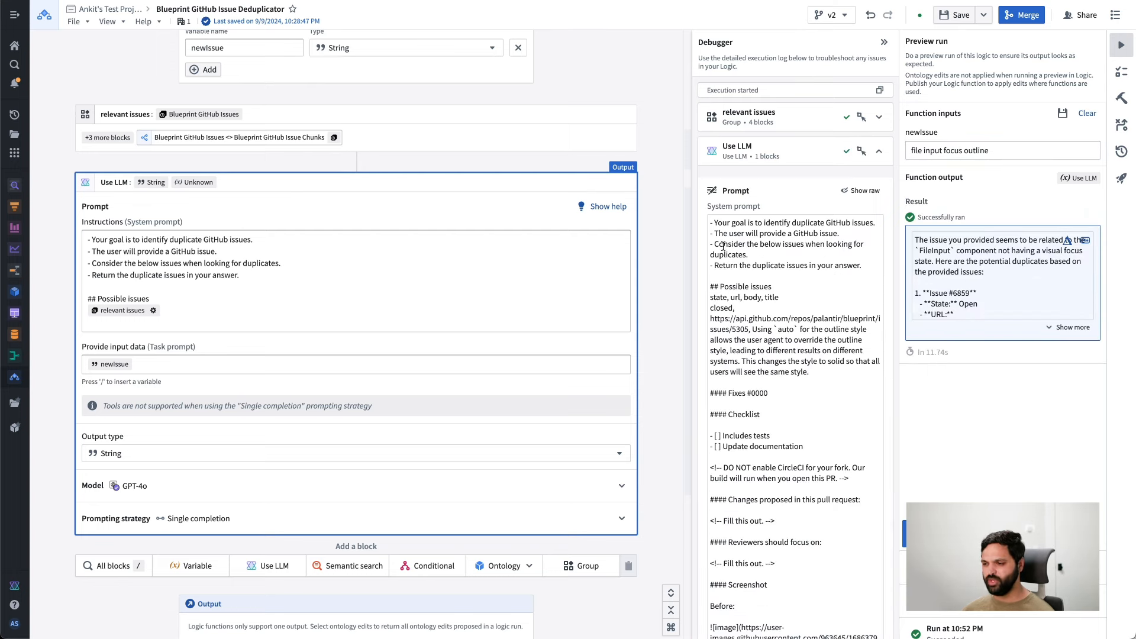
Examine how the issues' state, url, body and title are passed under "## Possible issues" in the debugger's system prompt
left_click_drag(722, 277, 812, 303)
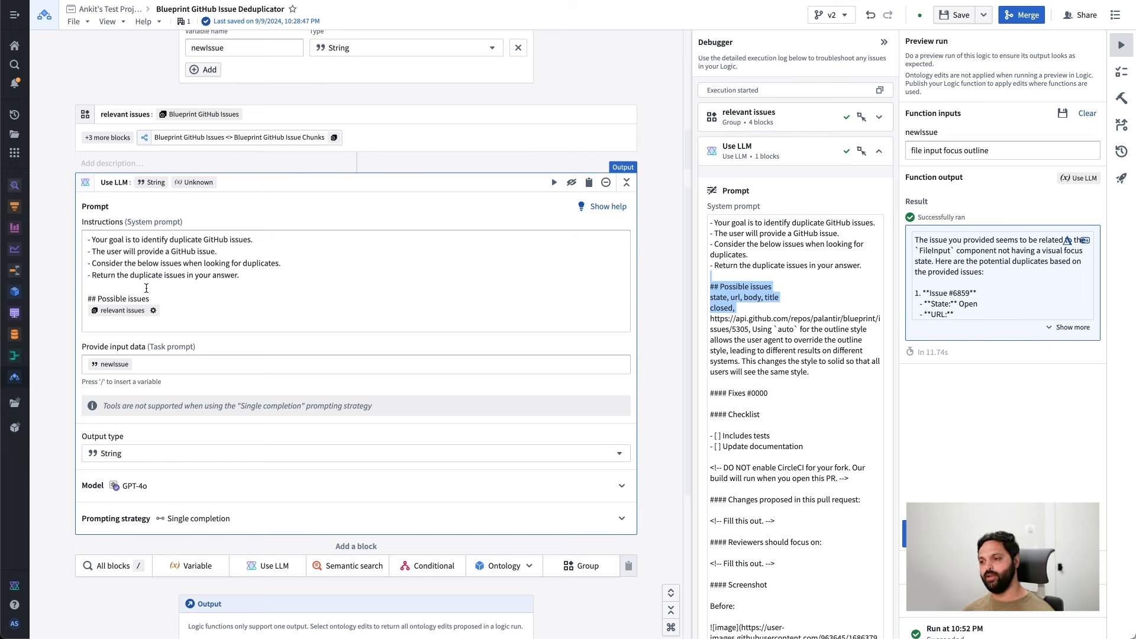
left_click(826, 283)
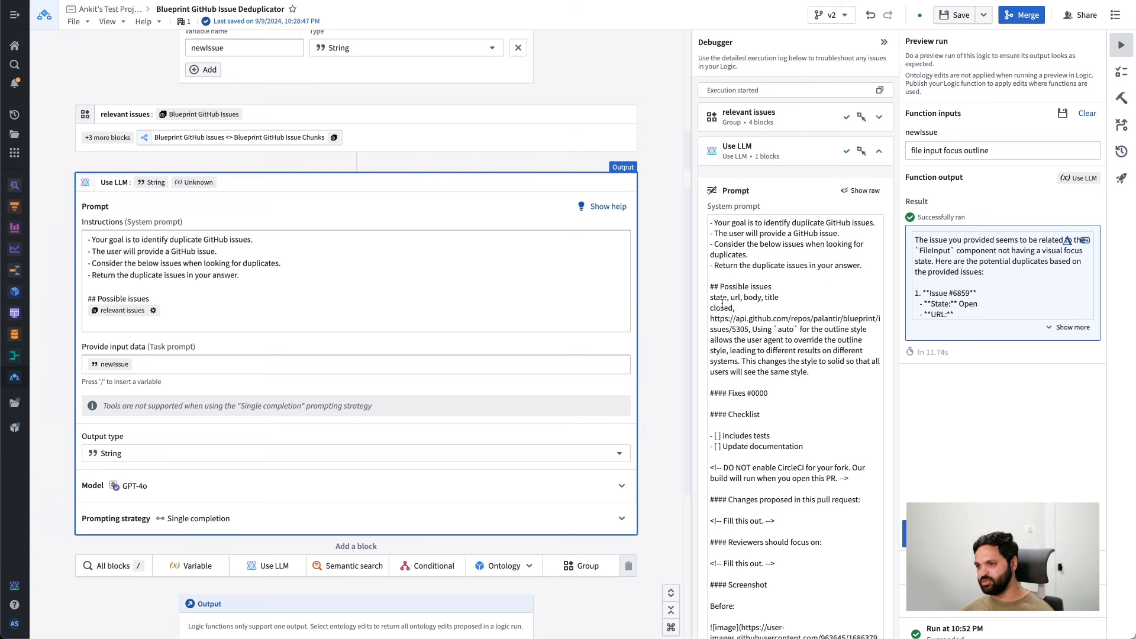
left_click_drag(716, 294, 747, 557)
scroll(746, 558, "down", 6)
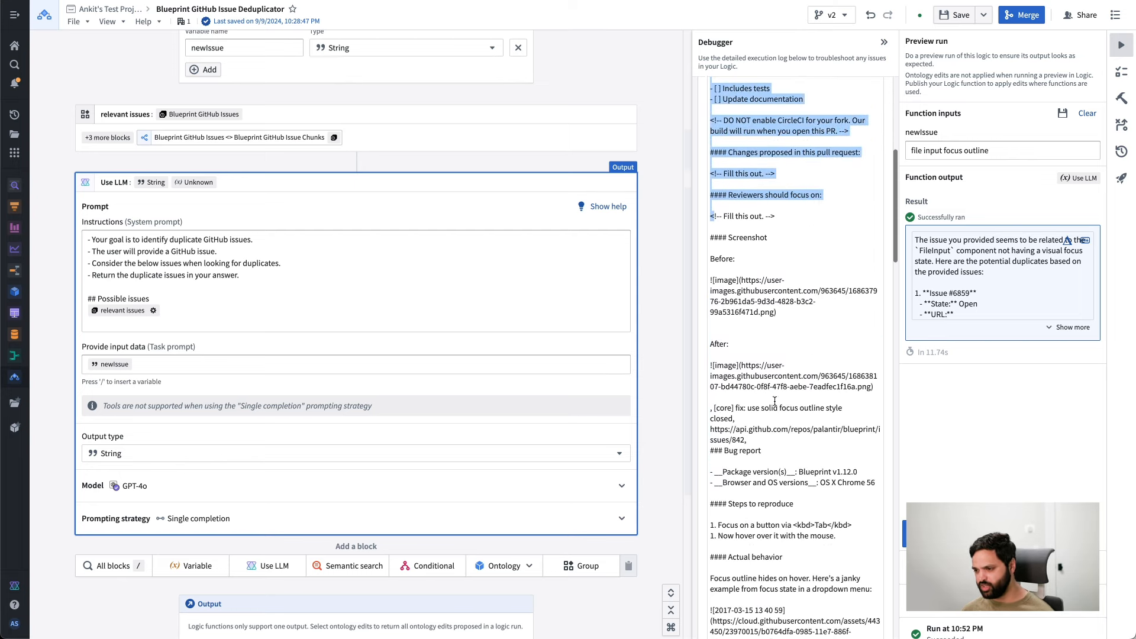
left_click(775, 398)
scroll(775, 399, "down", 2)
scroll(775, 391, "up", 8)
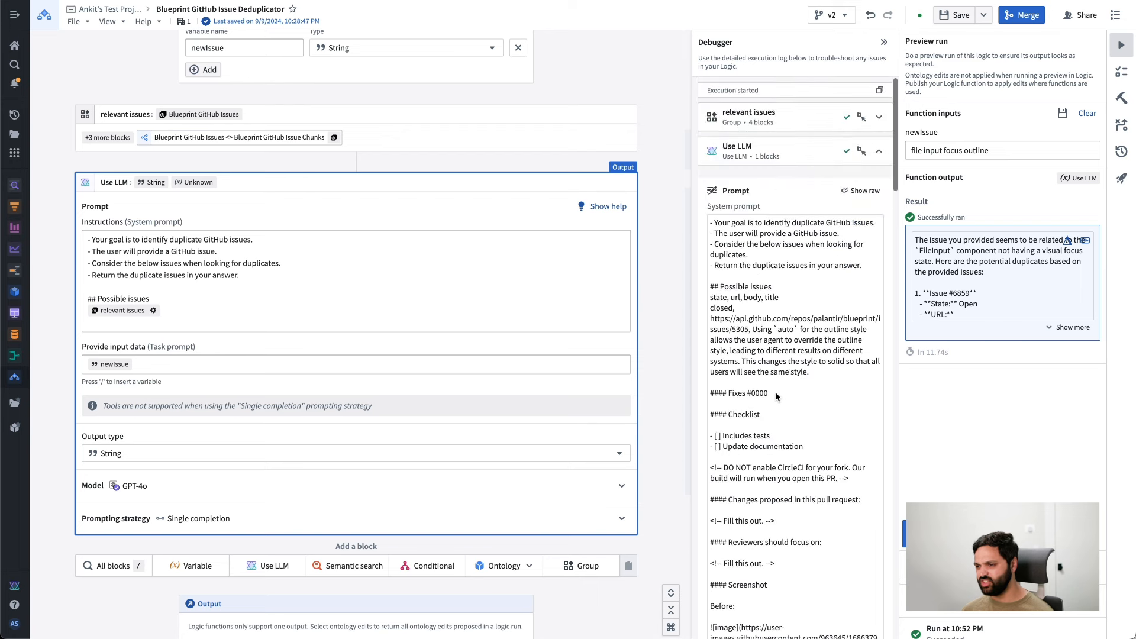
left_click_drag(706, 388, 738, 464)
left_click(737, 464)
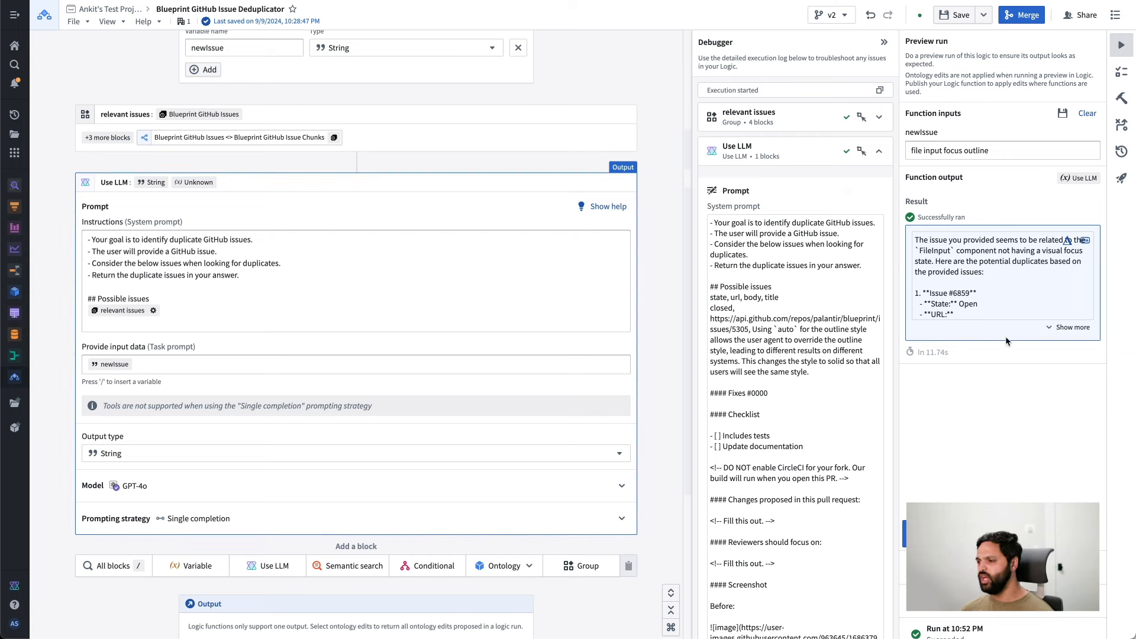
Expand the preview result, examine the listed duplicate issues in rendered Markdown, and return it to plain text
left_click(1068, 327)
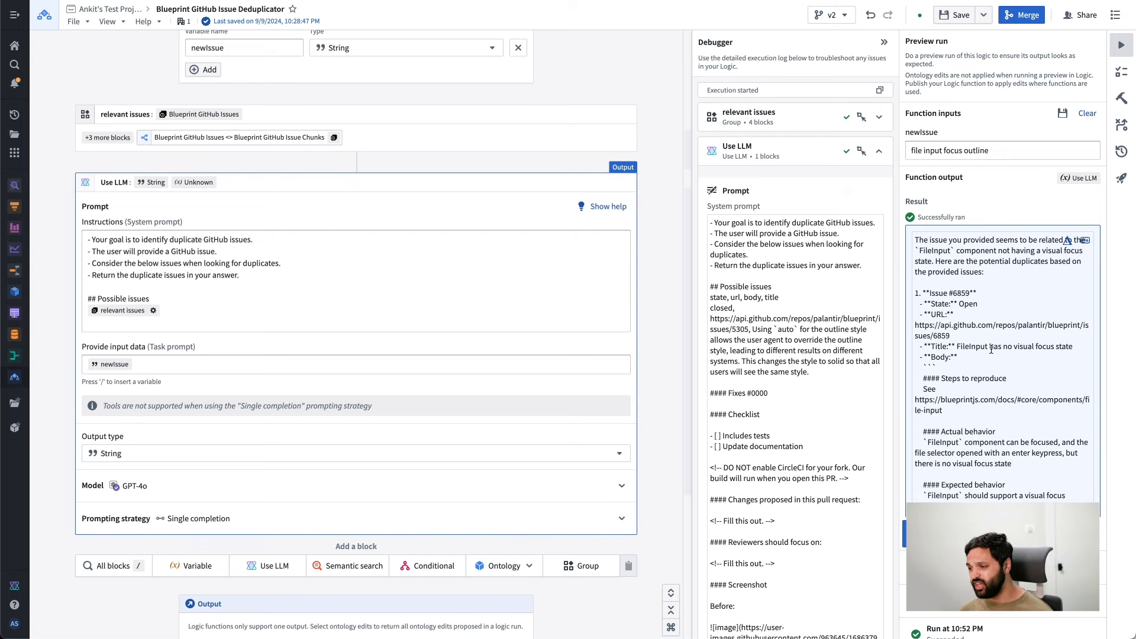
scroll(992, 415, "down", 1)
scroll(994, 420, "down", 1)
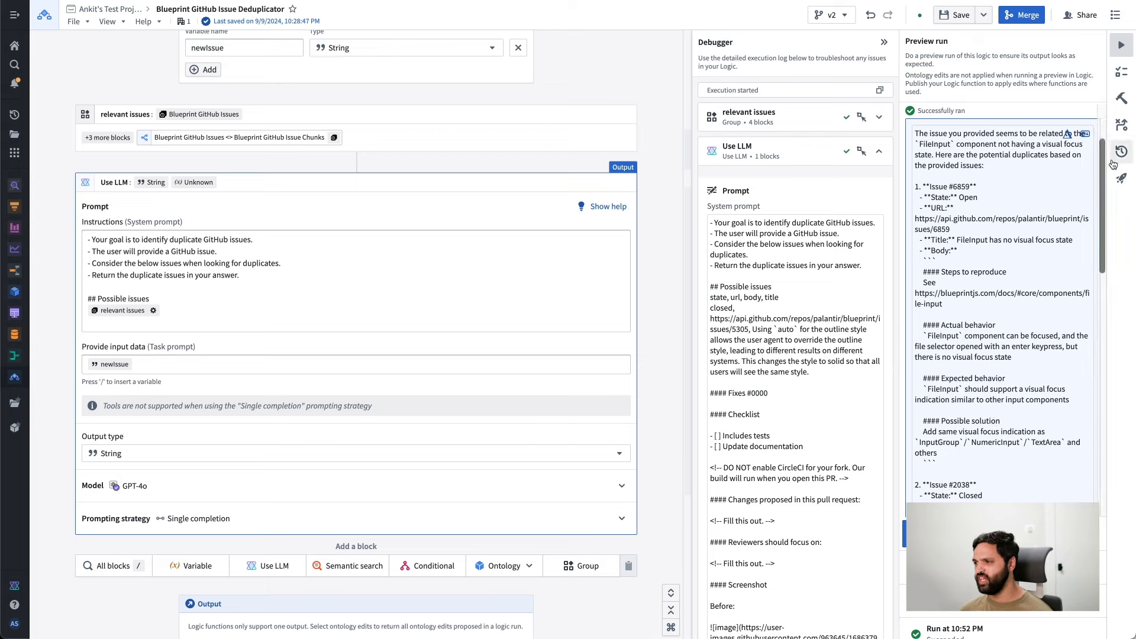
left_click(1085, 133)
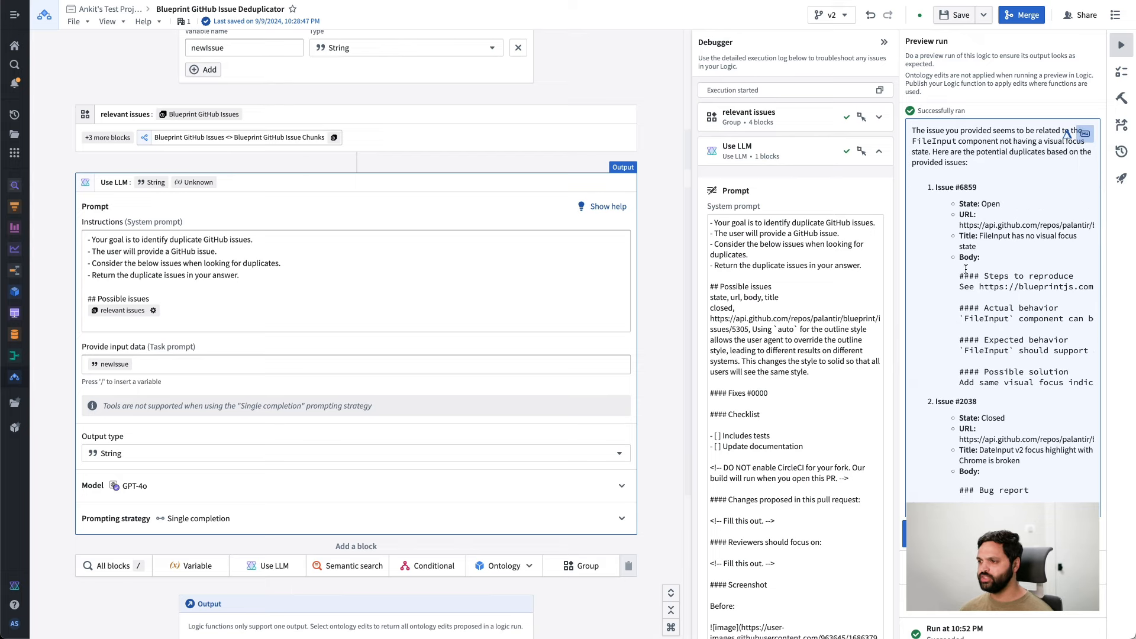
scroll(953, 415, "down", 10)
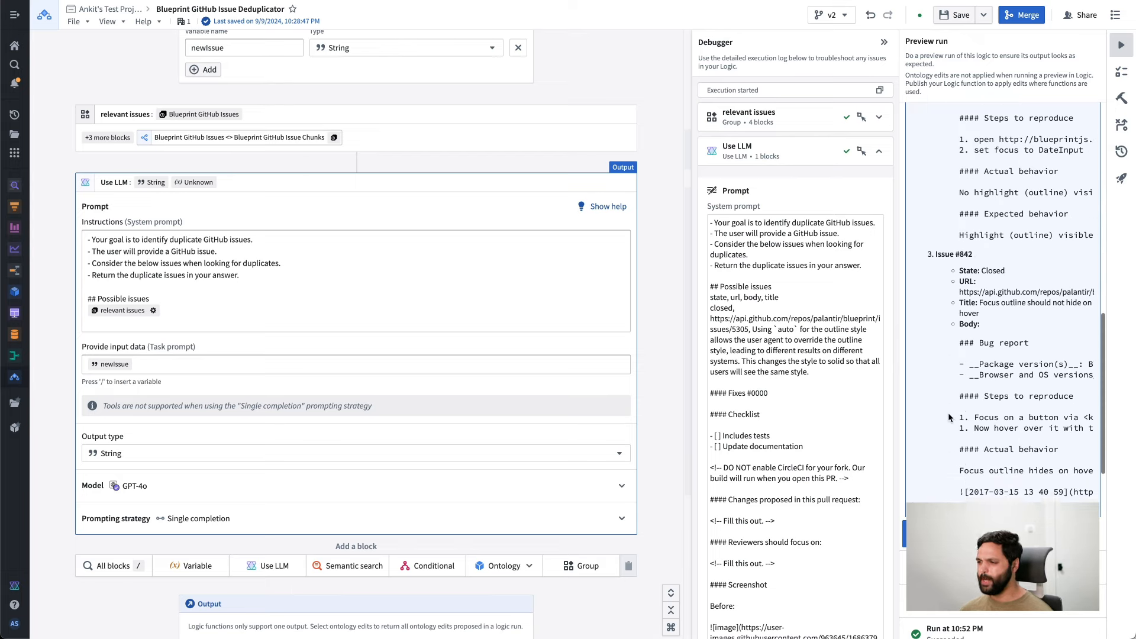
scroll(948, 413, "up", 8)
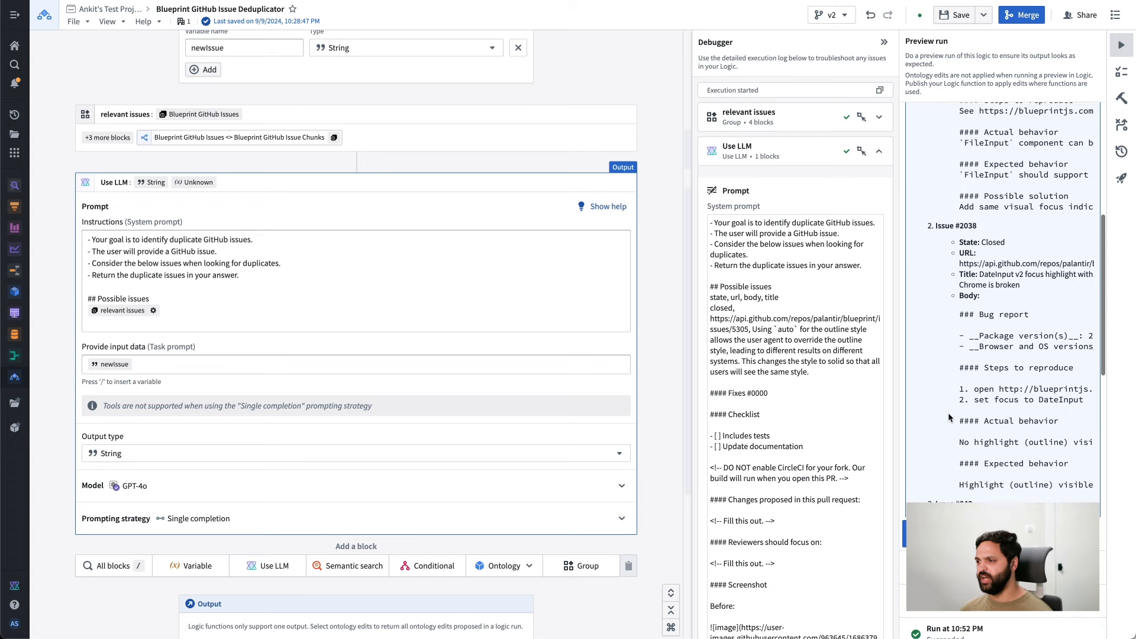
scroll(948, 414, "up", 4)
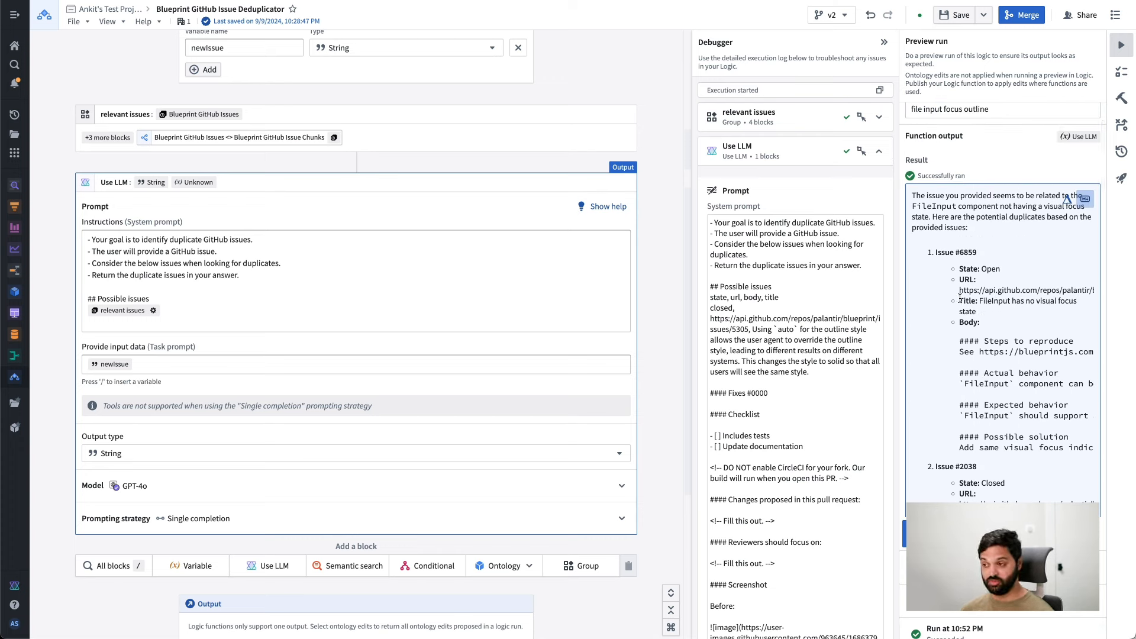
left_click_drag(960, 297, 1069, 321)
left_click(1066, 315)
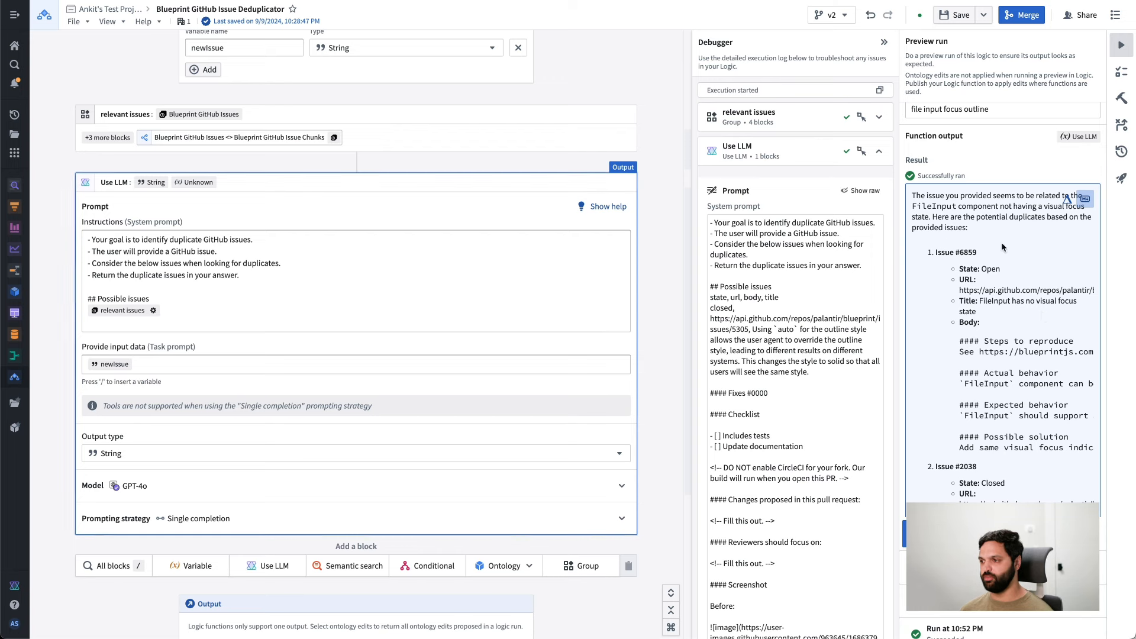
left_click(1085, 198)
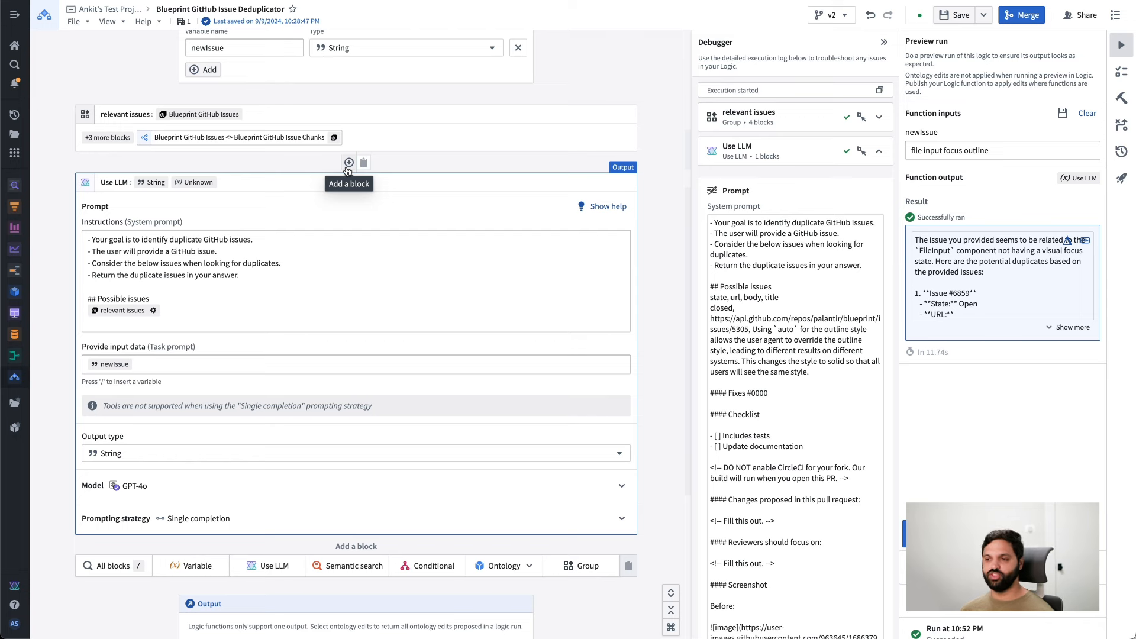
Open block insertion between the relevant issues group and the Use LLM block, and browse the block categories, including Array
left_click(349, 164)
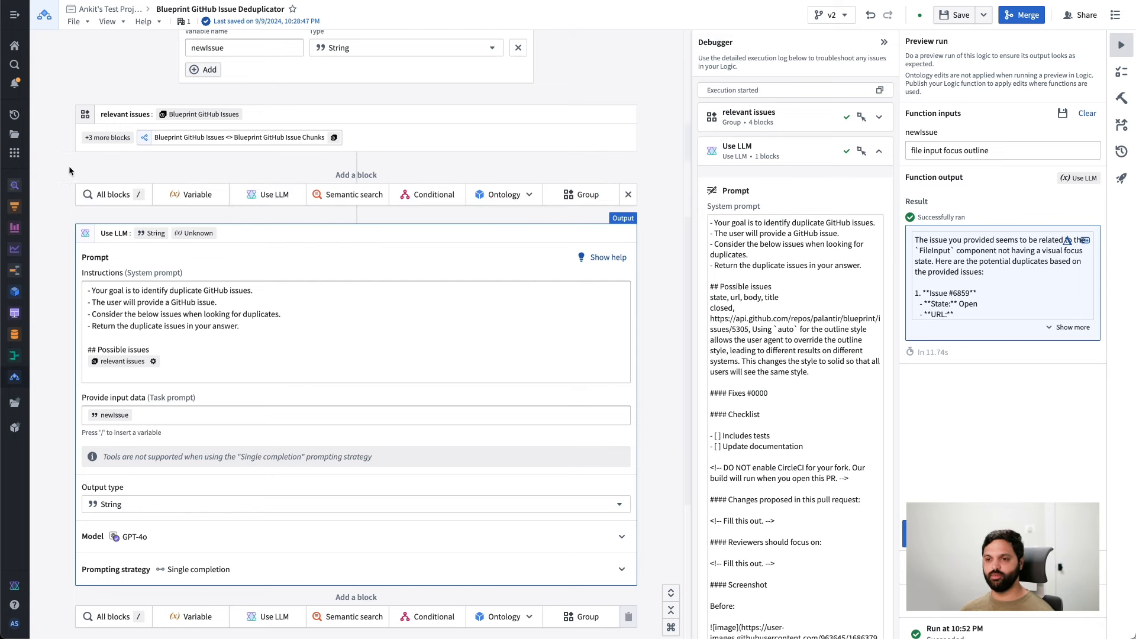
left_click(113, 200)
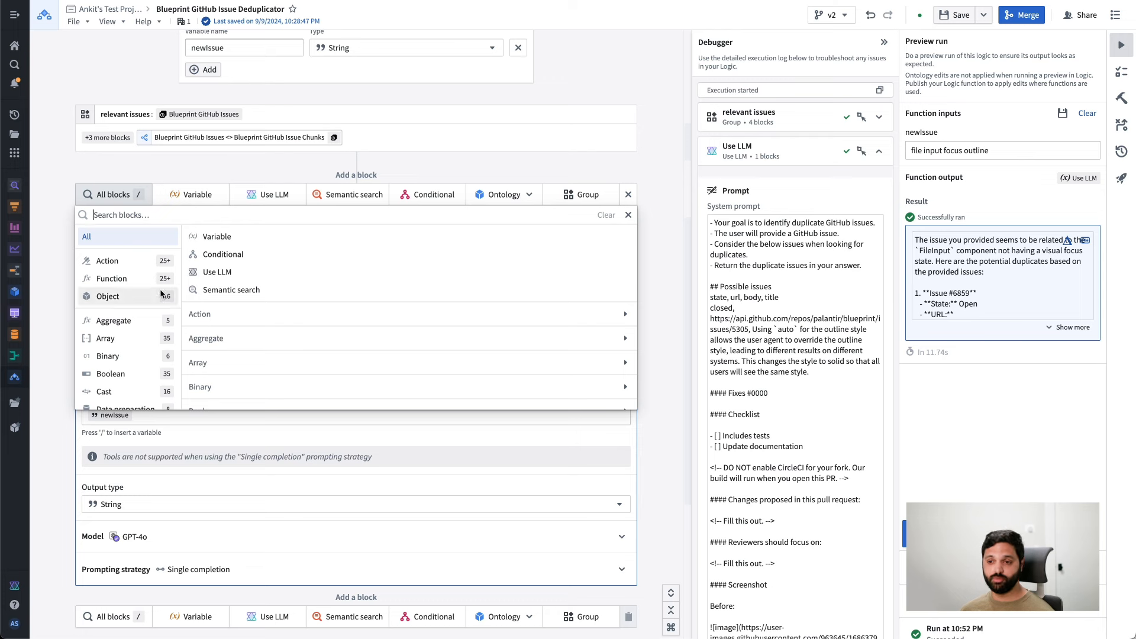
scroll(196, 346, "down", 5)
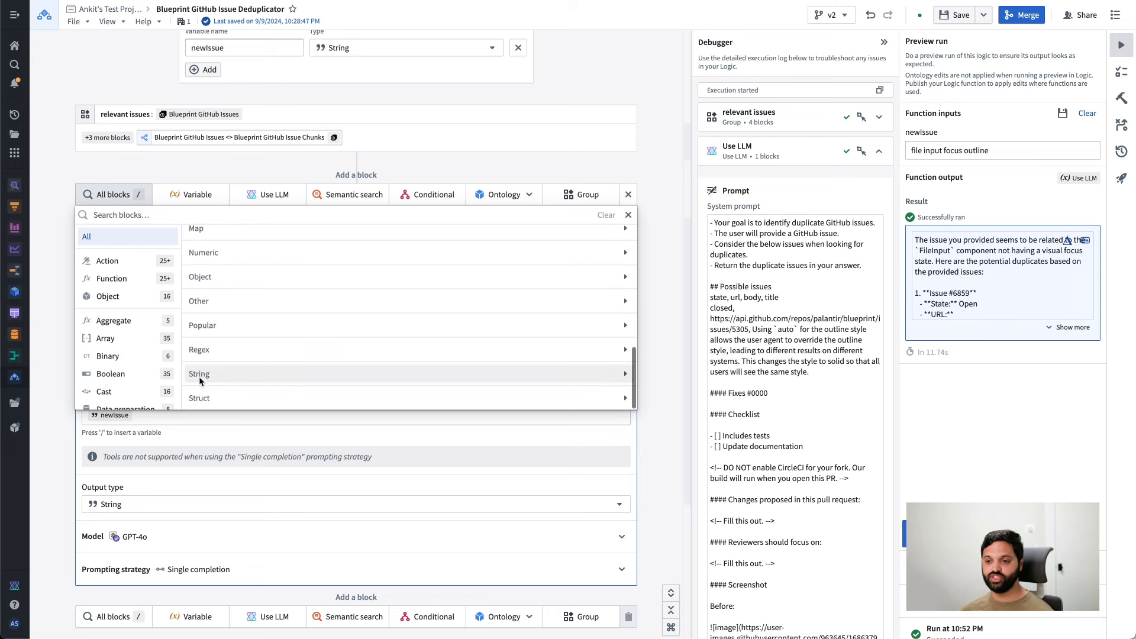
left_click(142, 340)
scroll(254, 275, "up", 3)
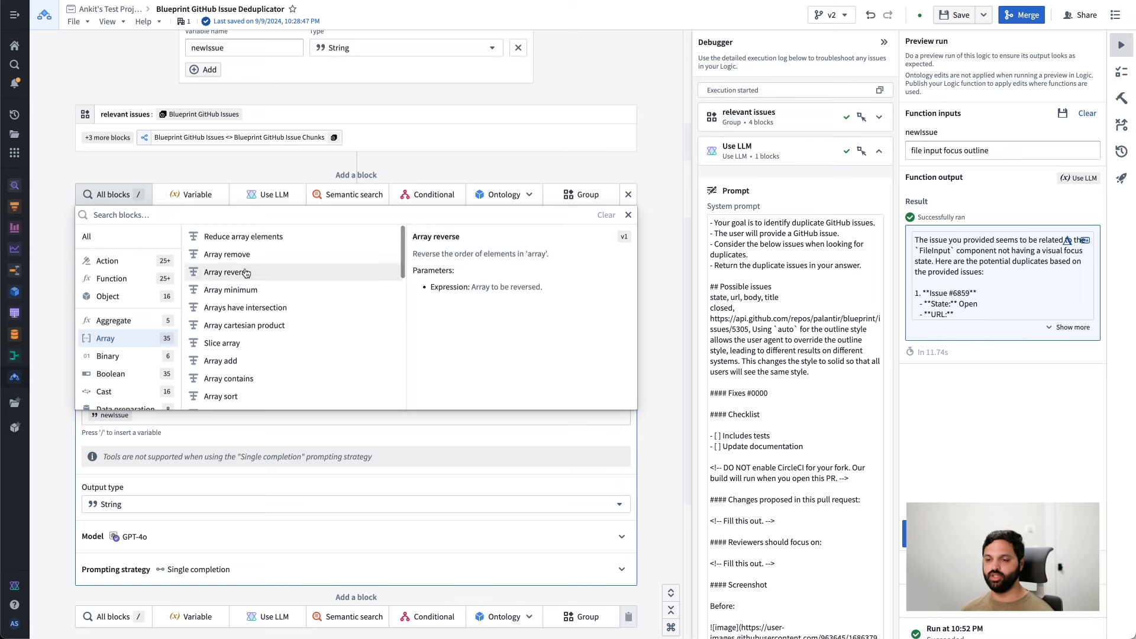
left_click(135, 154)
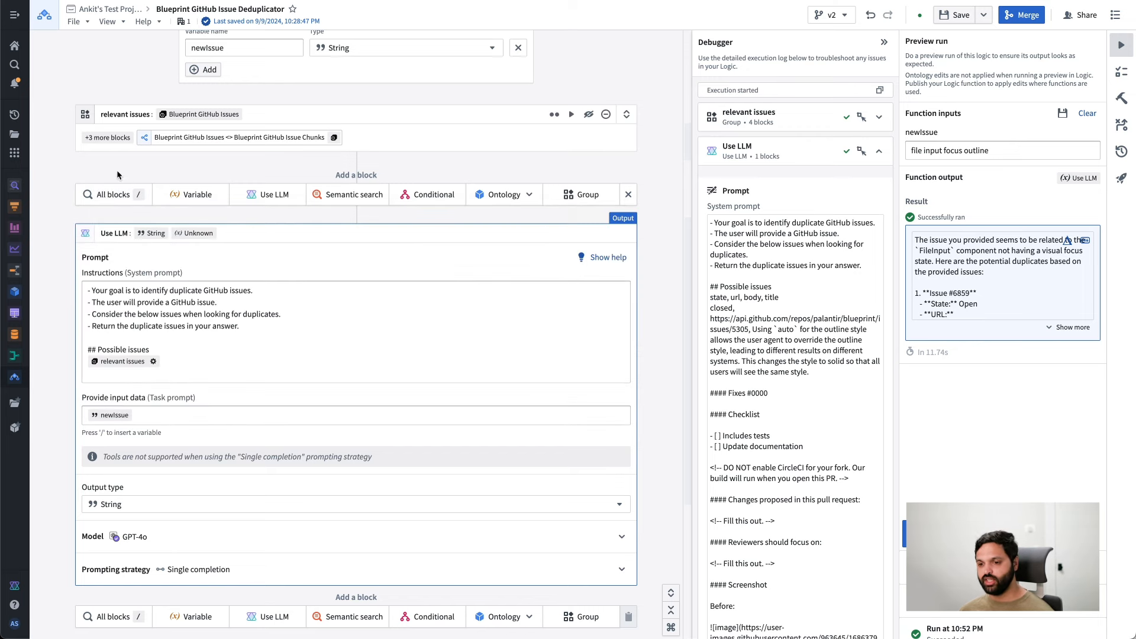
Search the blocks for "format", add Format objects in an object set above Use LLM, and choose relevant issues as its object set
left_click(108, 195)
type("format")
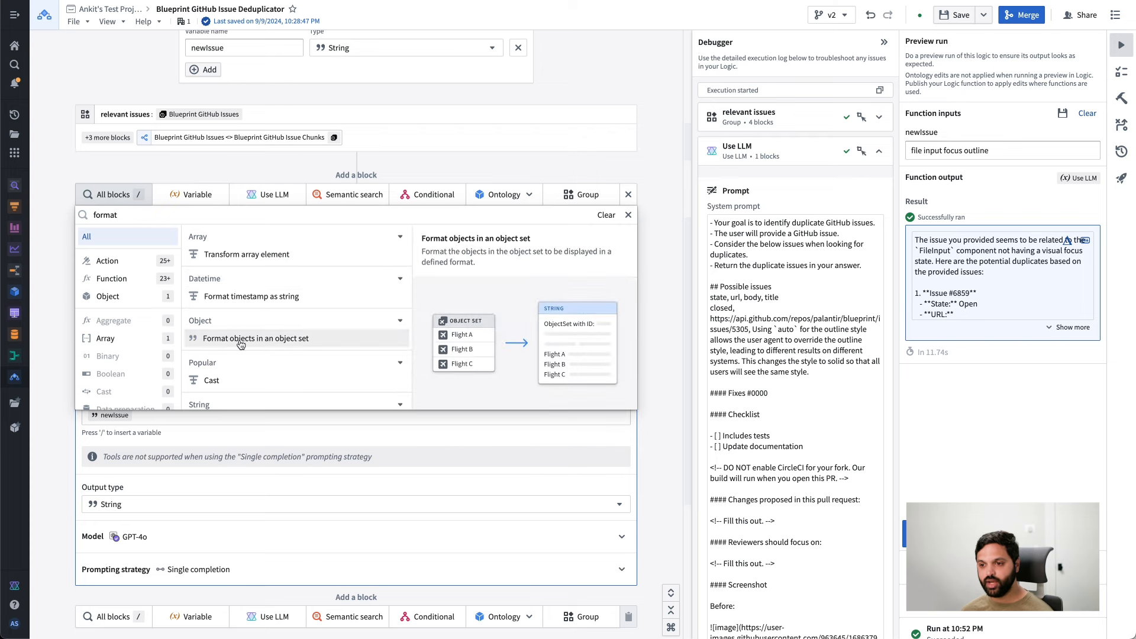
left_click(241, 345)
left_click(104, 223)
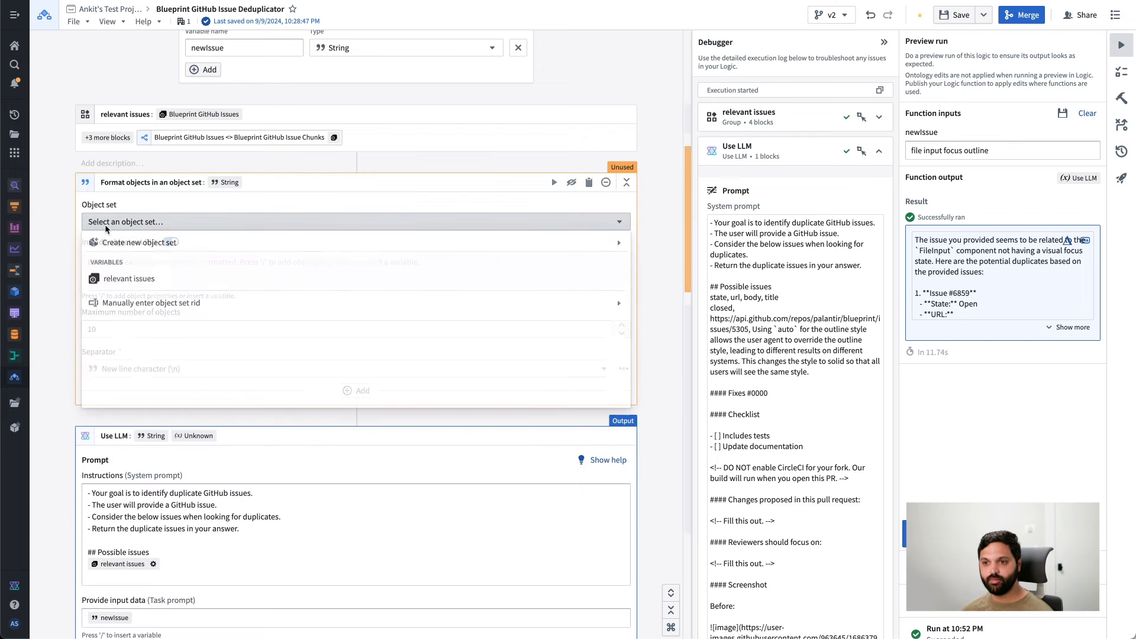
left_click(129, 278)
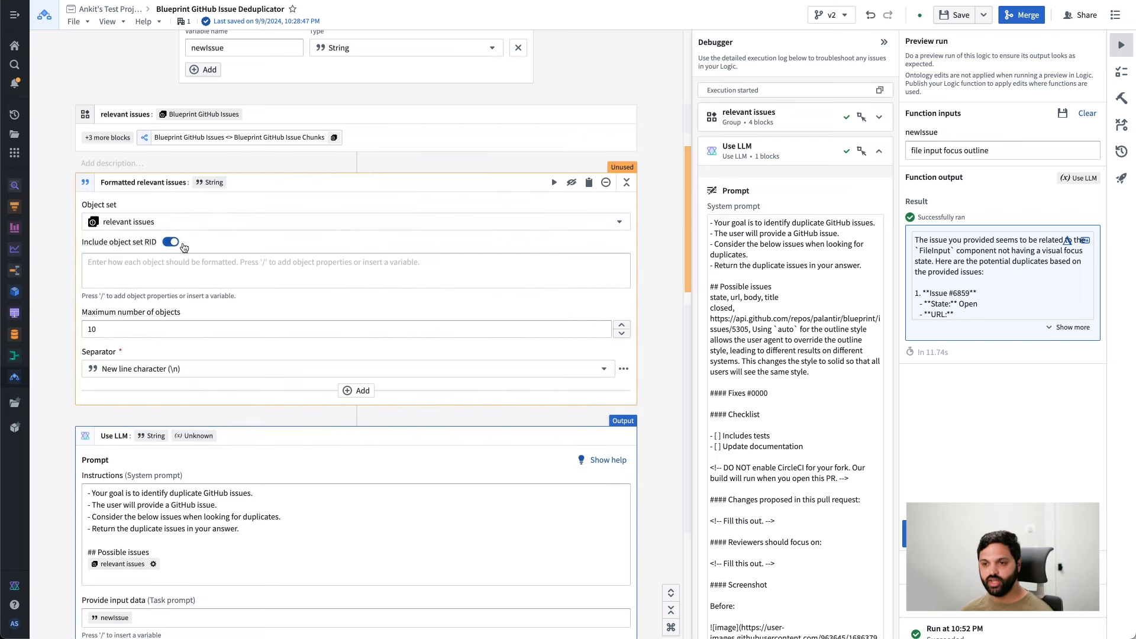
Exclude the object set RID and enter a format template of <issue> and </issue> tags wrapping the Body property on its own line
left_click(134, 272)
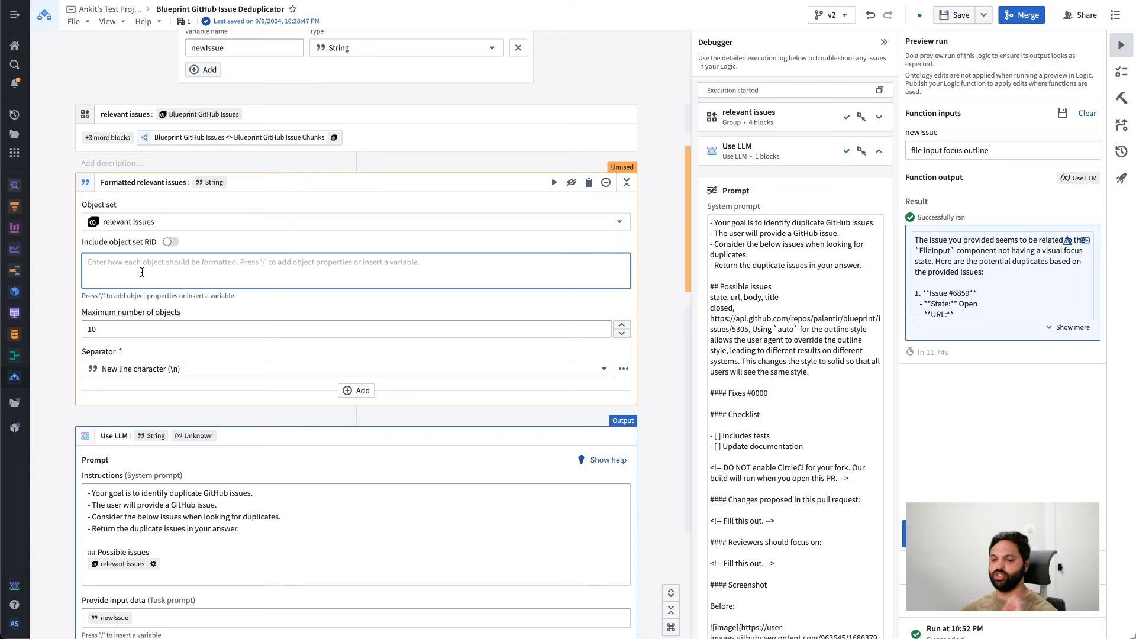
type("<issue")
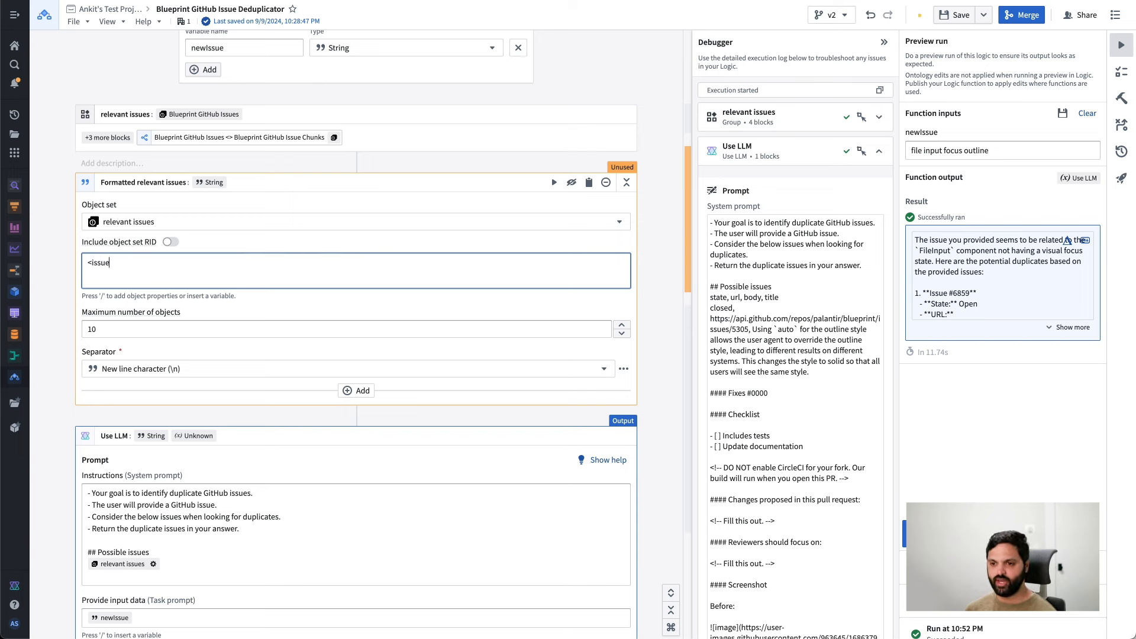
type("> ")
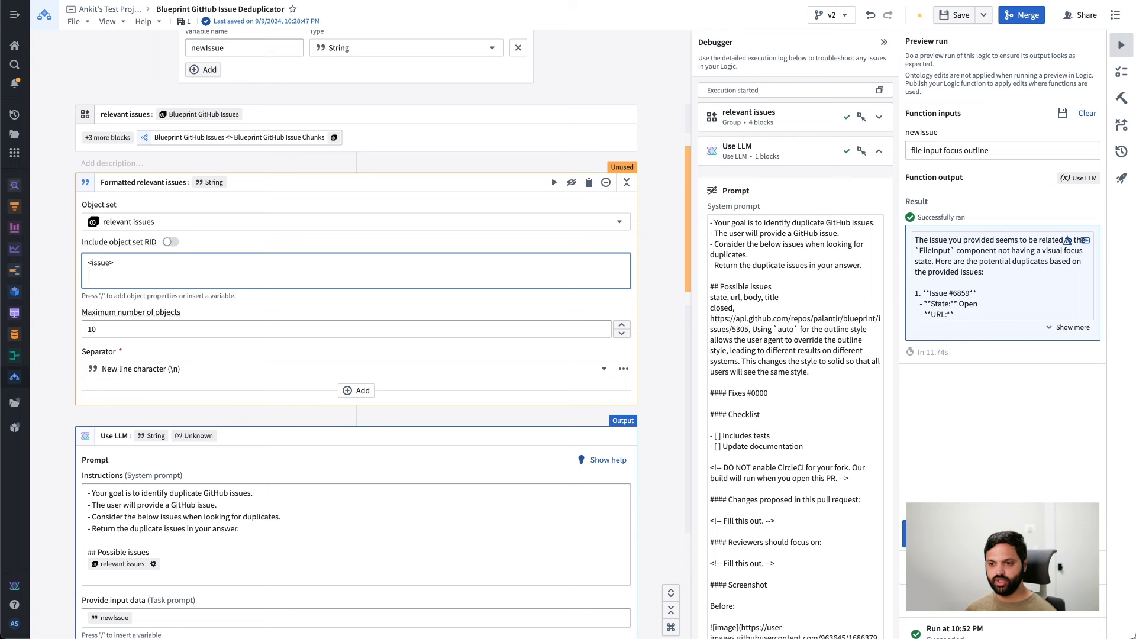
type("</issue>")
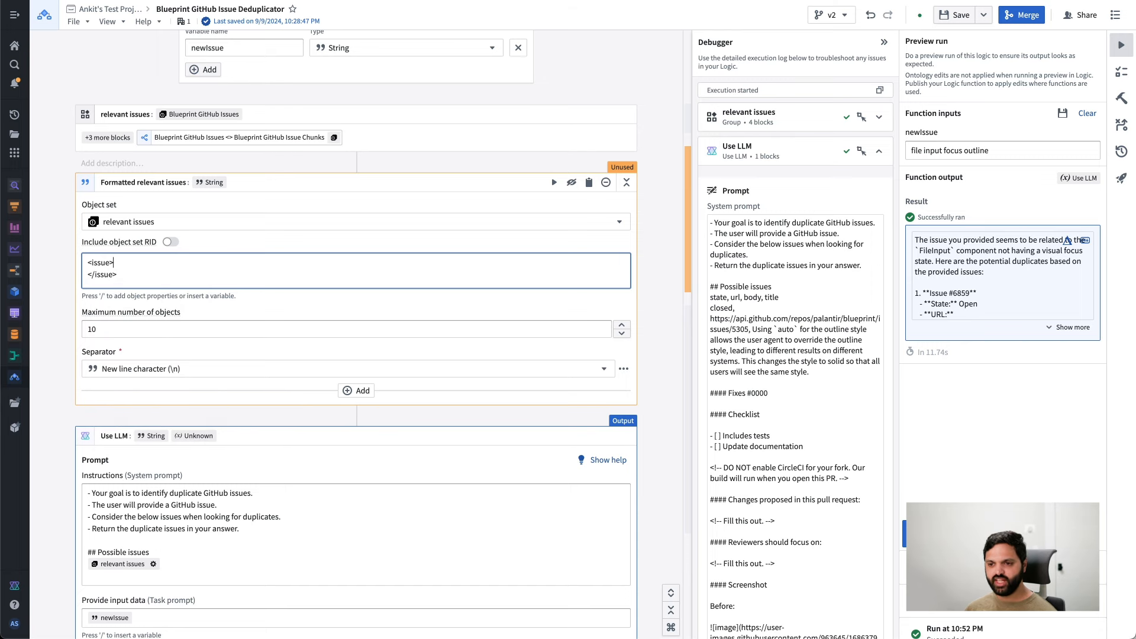
key("Return")
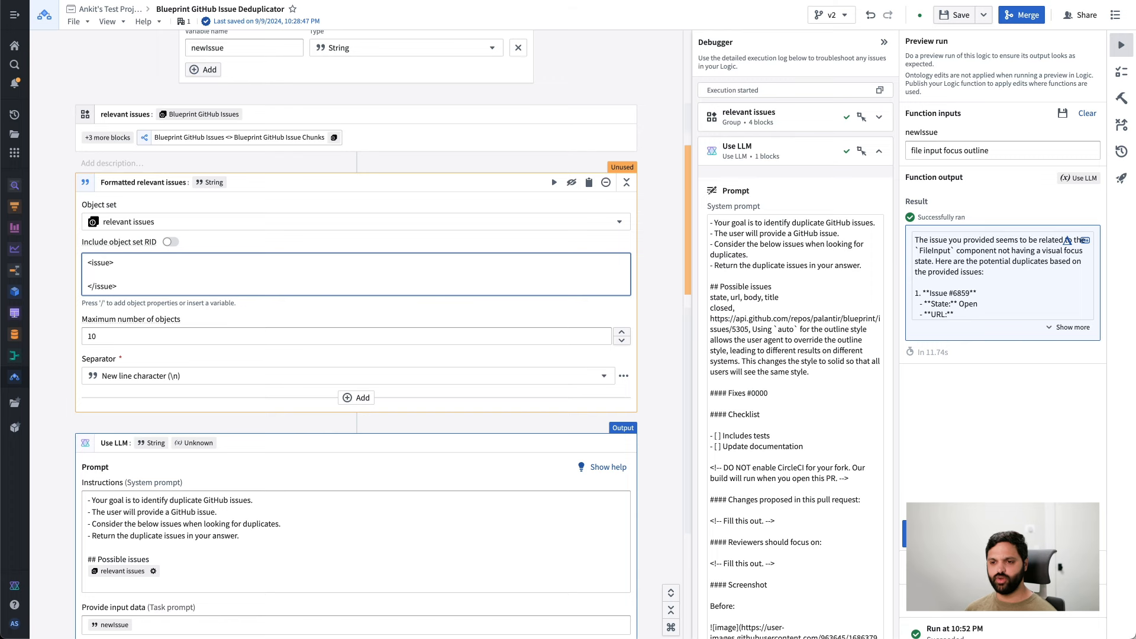
type("/")
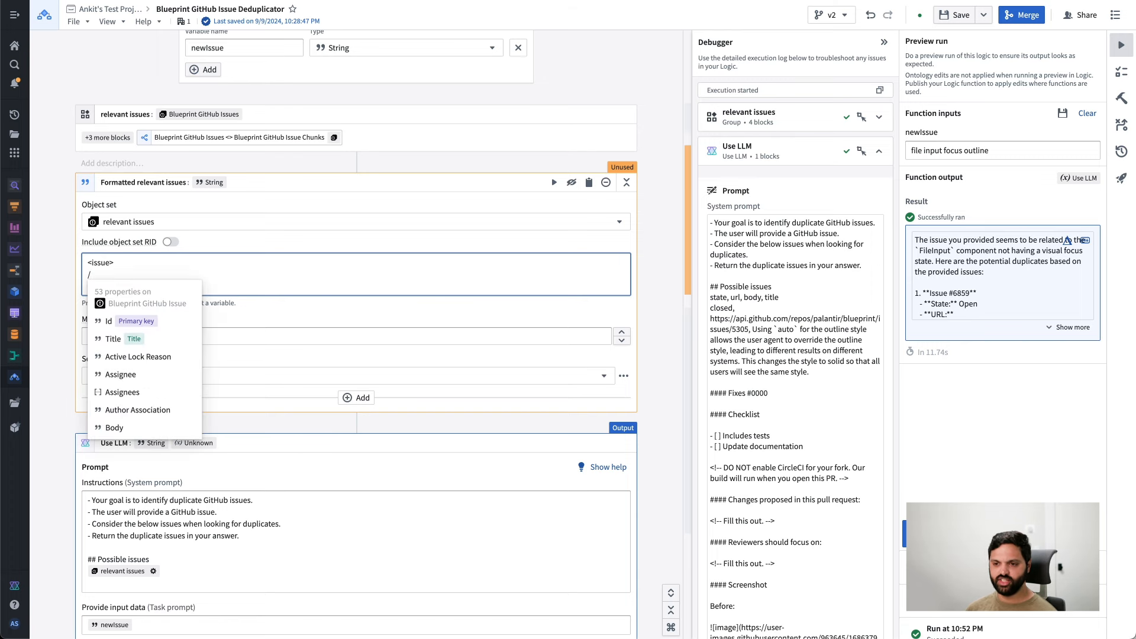
type("body")
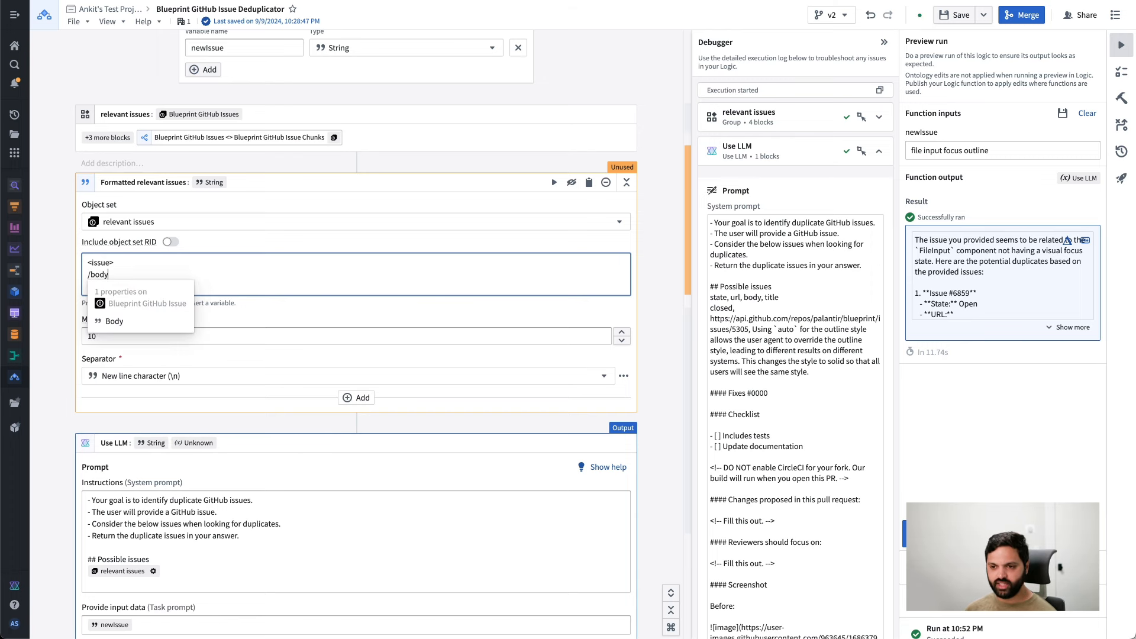
key("Down")
key("Return")
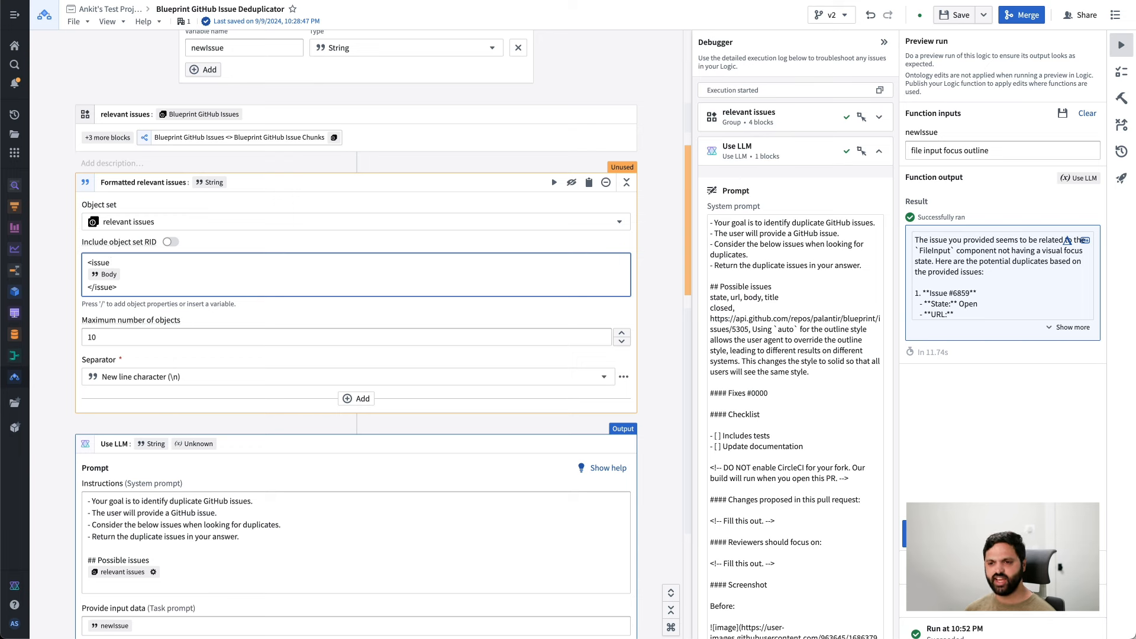
Add a quoted url attribute filled with the Url property to the template's opening issue tag
type("t")
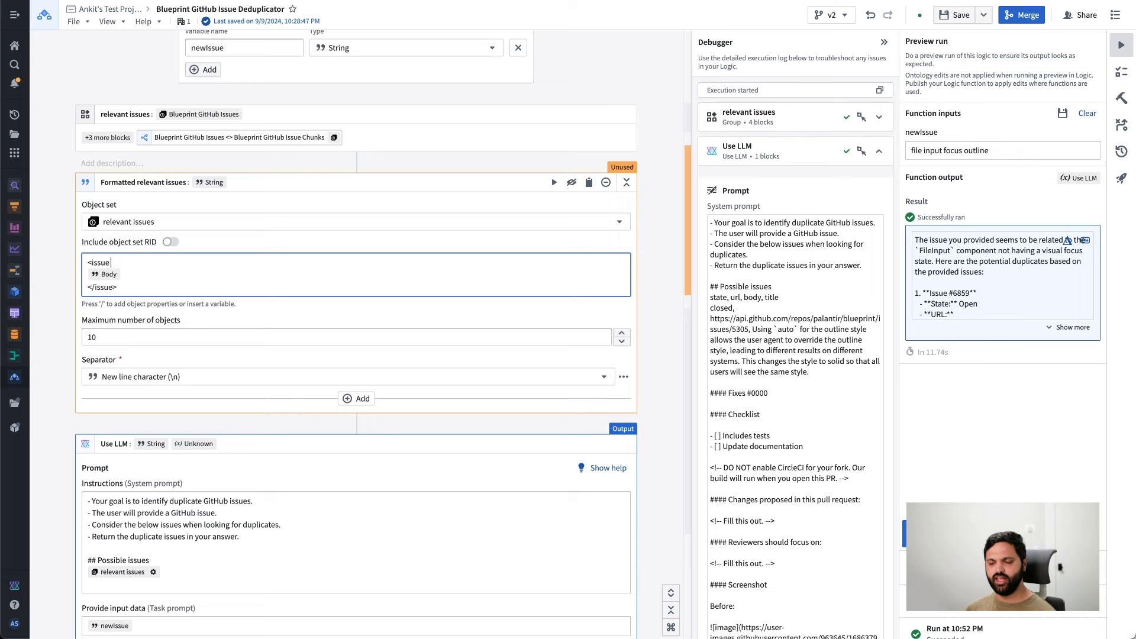
type("url=\"")
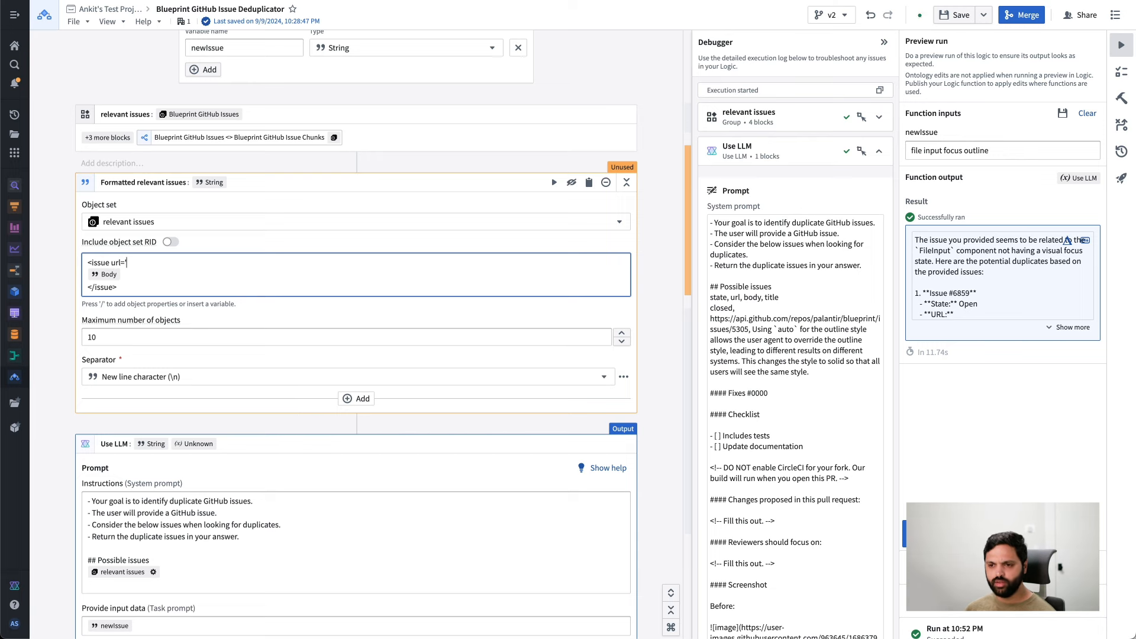
type("/url")
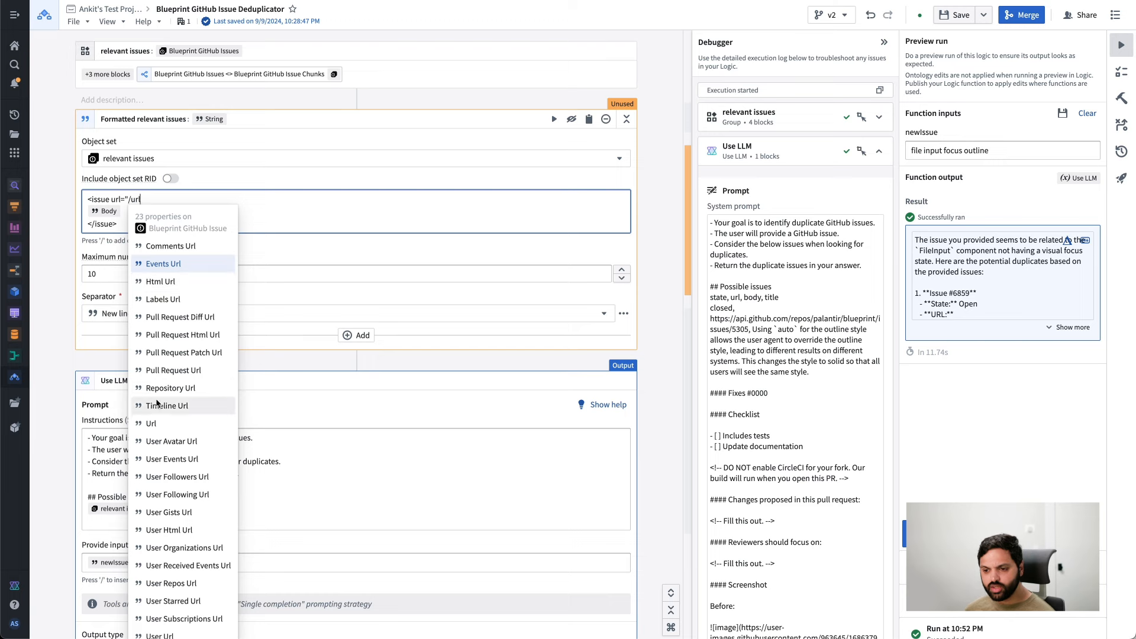
left_click(151, 423)
left_click(163, 198)
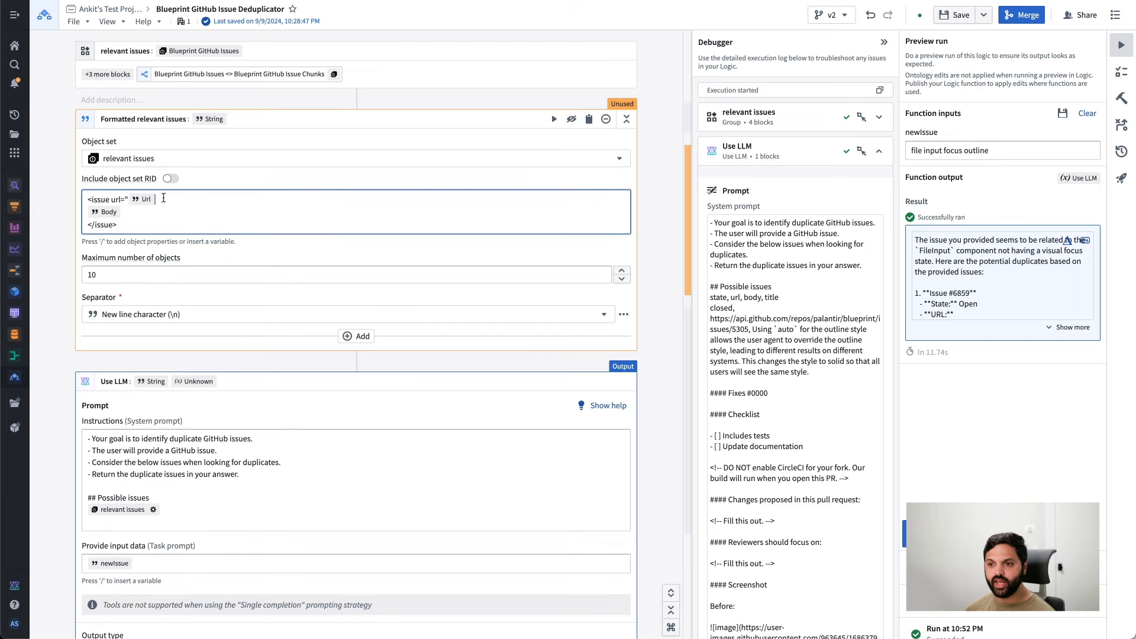
Add quoted state and title attributes filled with the State and Title properties, and close the opening issue tag
type("state=")
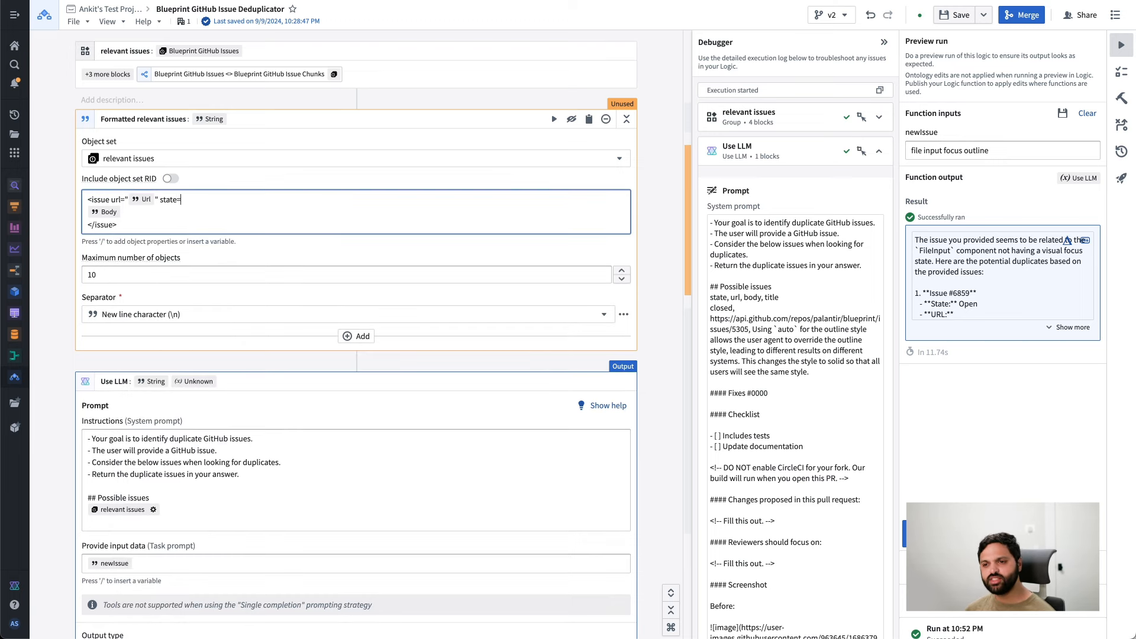
type("\"/state")
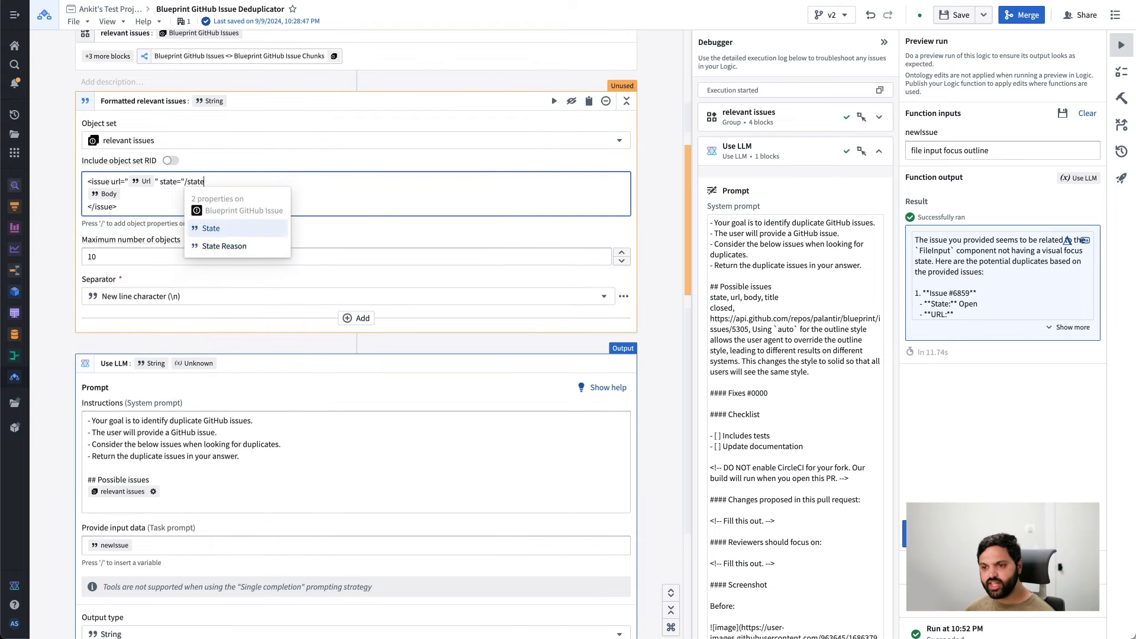
key("Return")
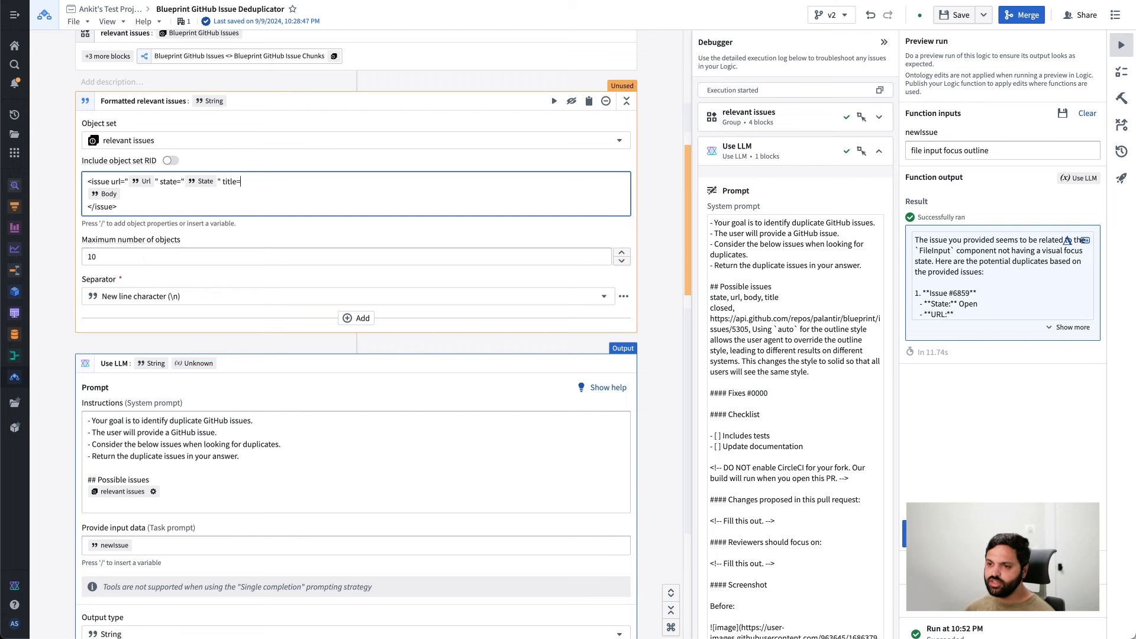
type("\" title=\"/title")
key("Return")
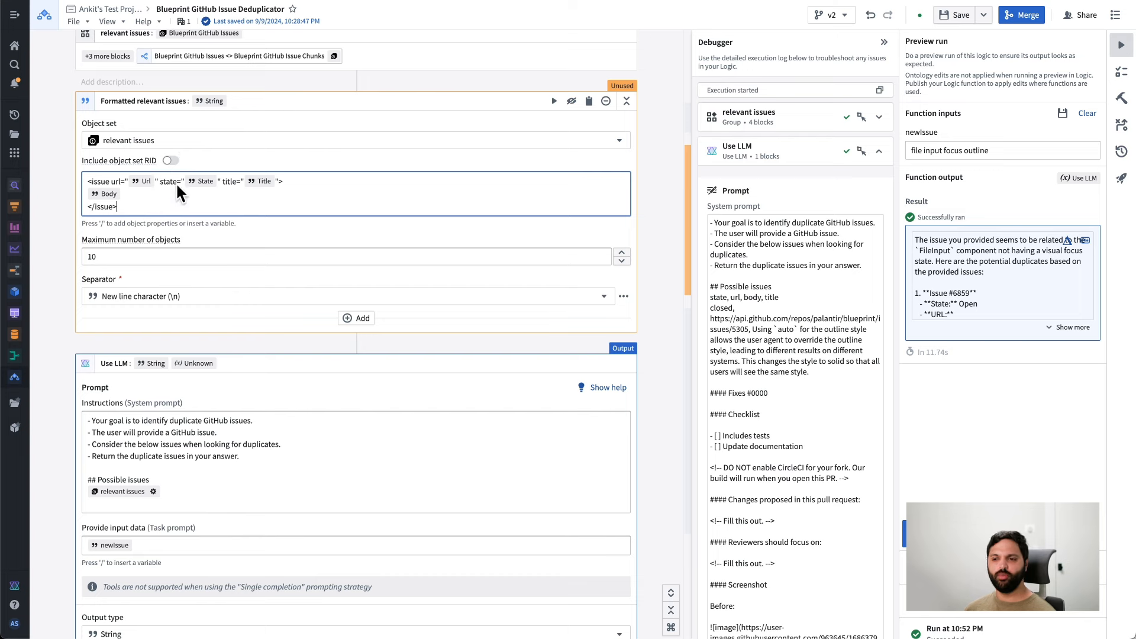
Select the relevant issues group and the Formatted relevant issues block together, and run only those two blocks
left_click(63, 137)
scroll(63, 134, "up", 2)
left_click_drag(63, 134, 168, 287)
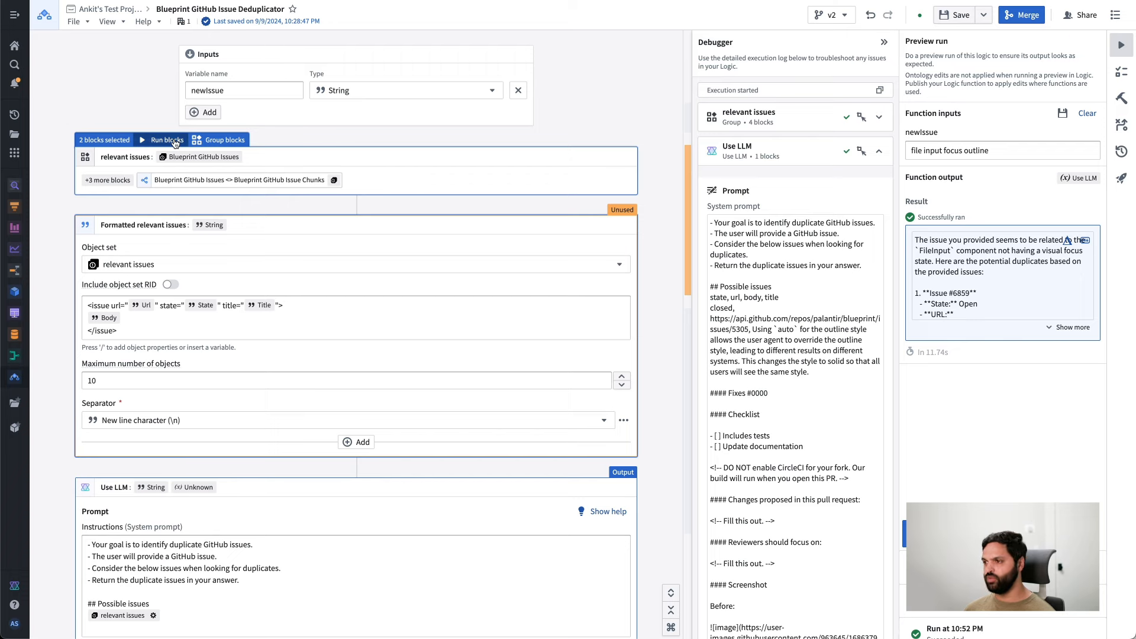
left_click(167, 140)
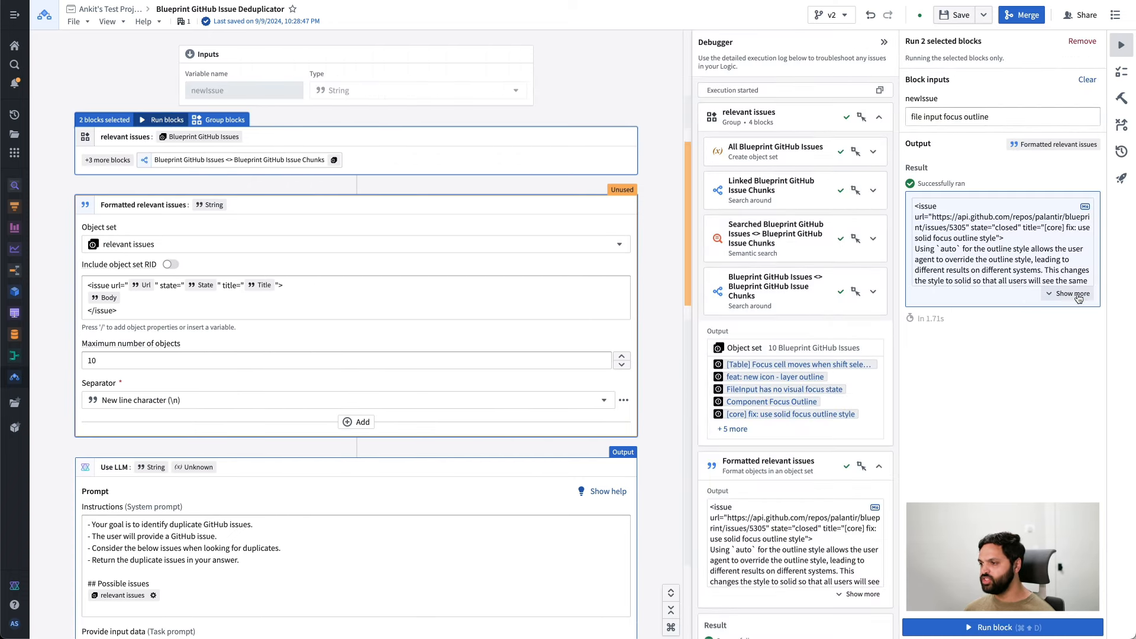
Expand the run result and examine how each issue's url, state, title and body are formatted within the issue tags
left_click(1070, 296)
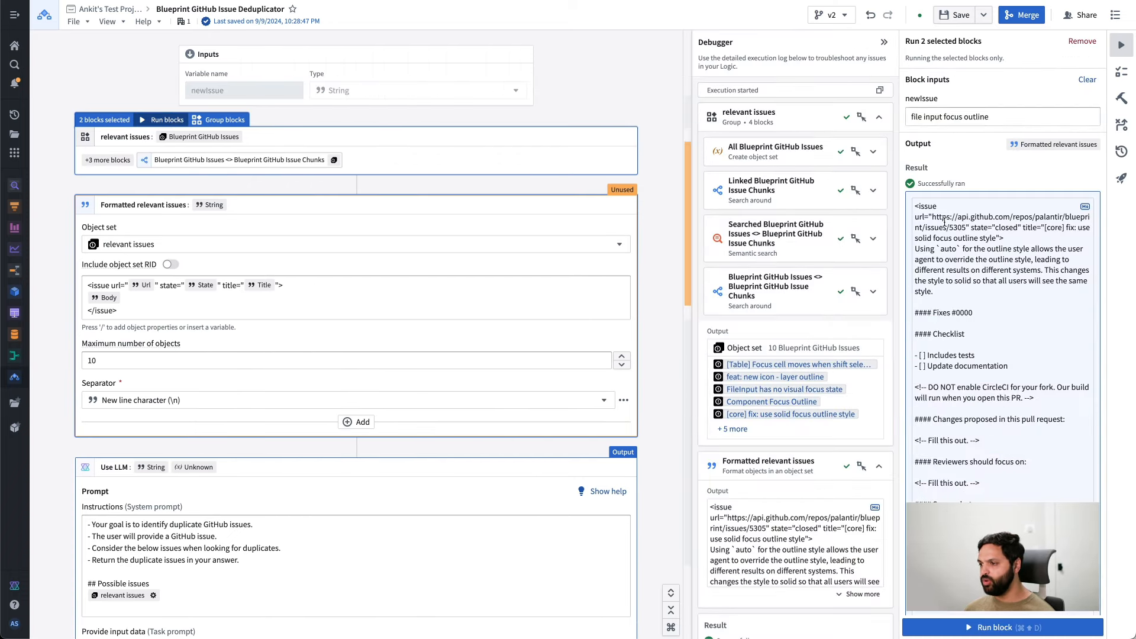
triple_click(918, 206)
scroll(978, 421, "down", 15)
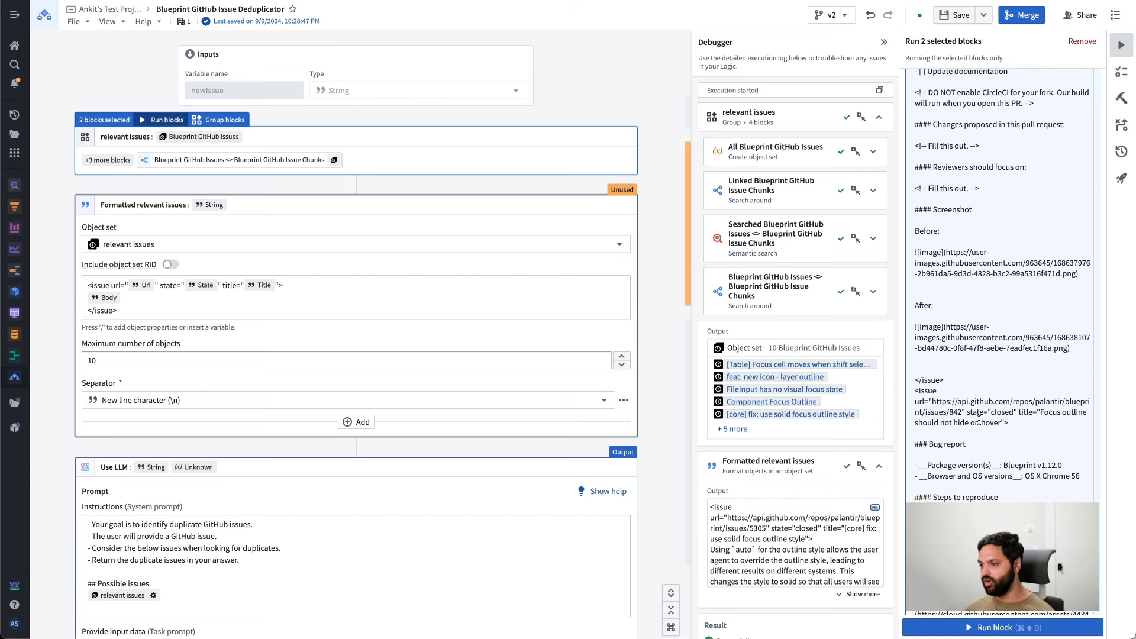
scroll(978, 420, "down", 5)
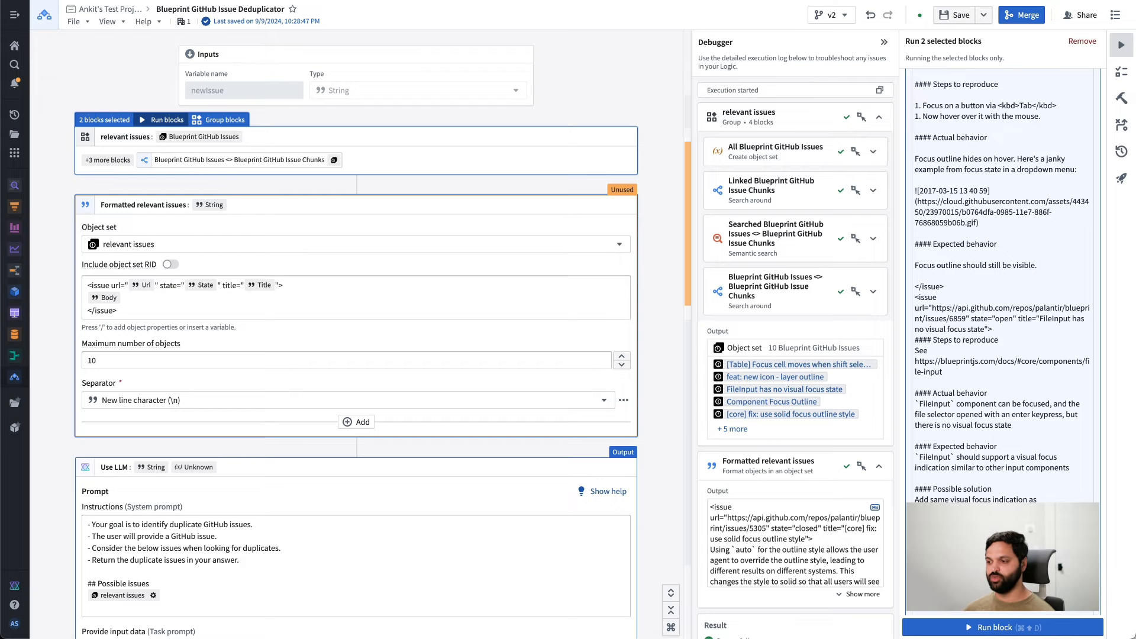
left_click_drag(935, 527, 876, 410)
left_click(944, 385)
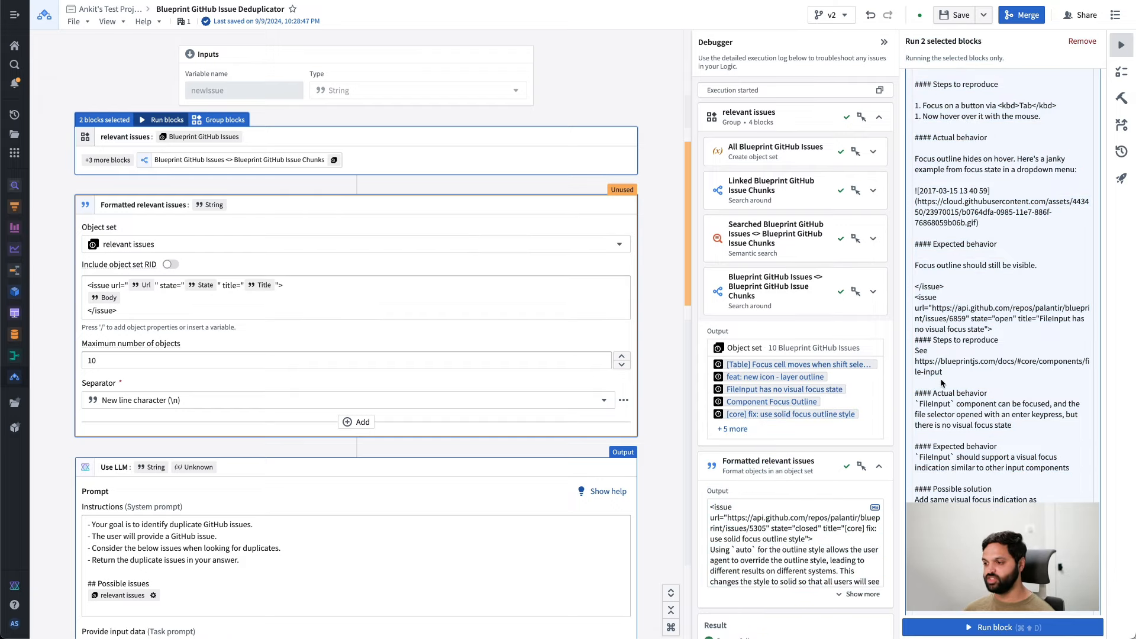
scroll(978, 327, "up", 20)
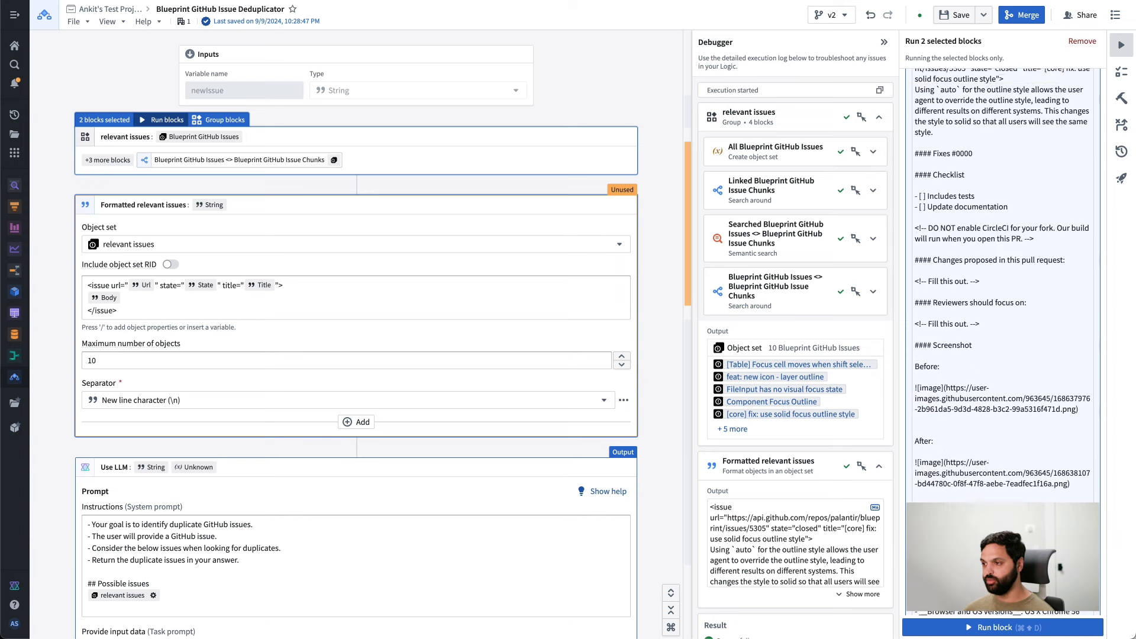
triple_click(952, 252)
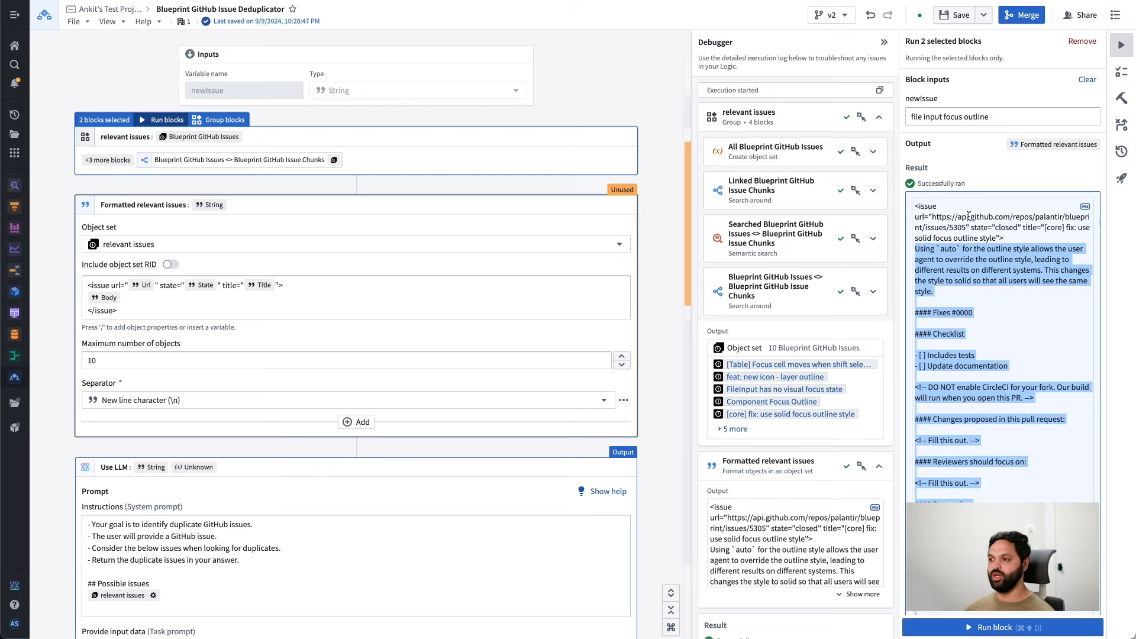
left_click(916, 218)
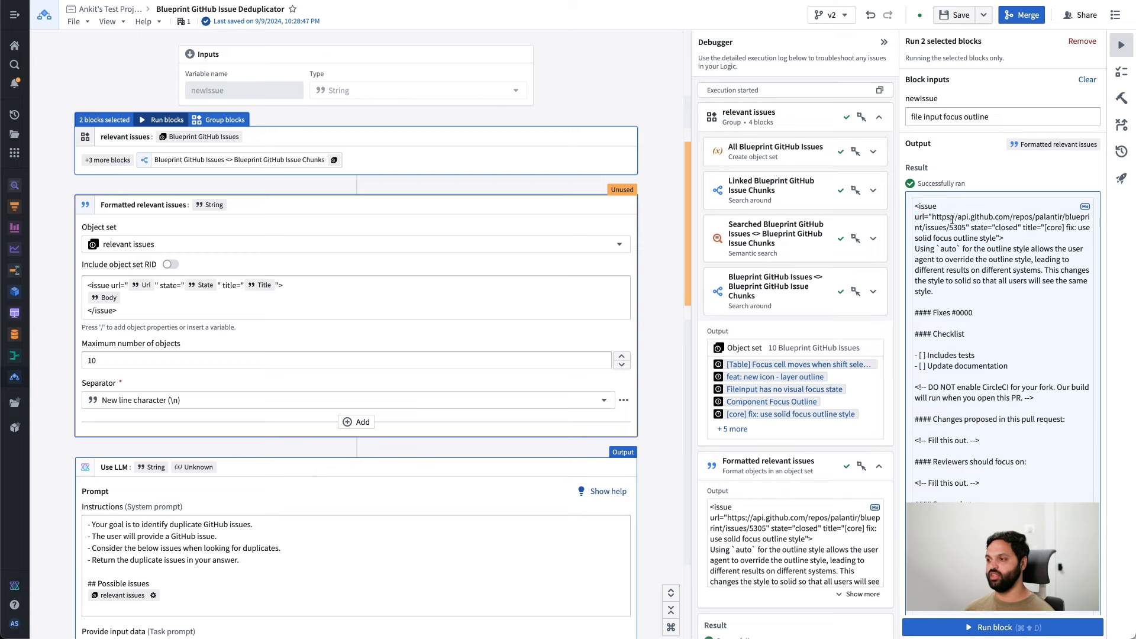
left_click_drag(951, 217, 1056, 246)
left_click(1025, 229)
left_click(1056, 245)
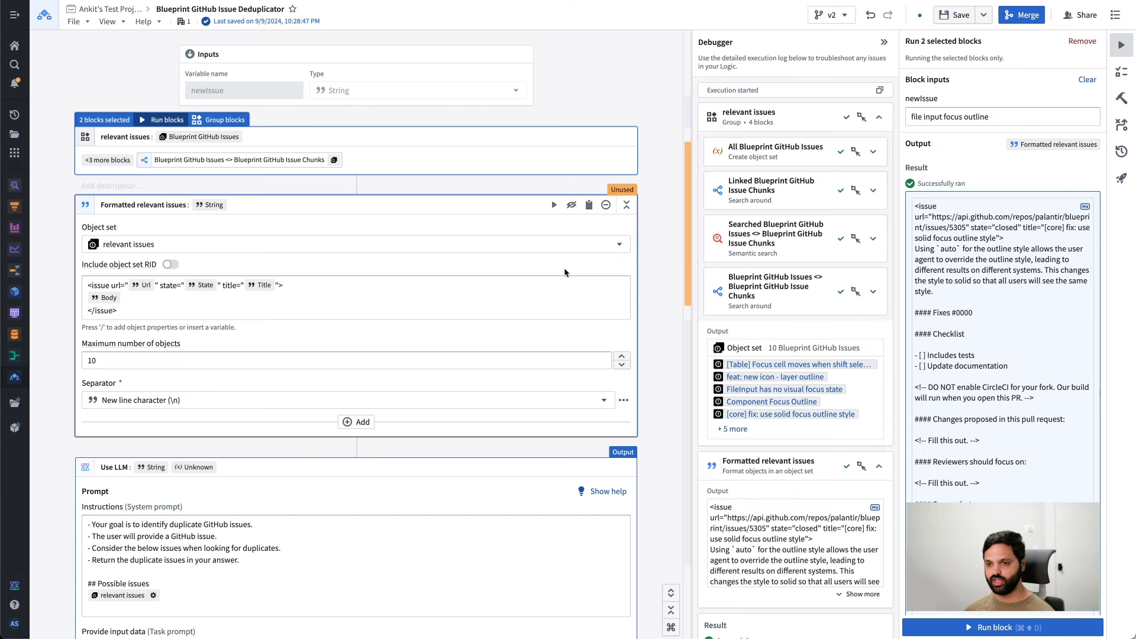
scroll(367, 296, "down", 3)
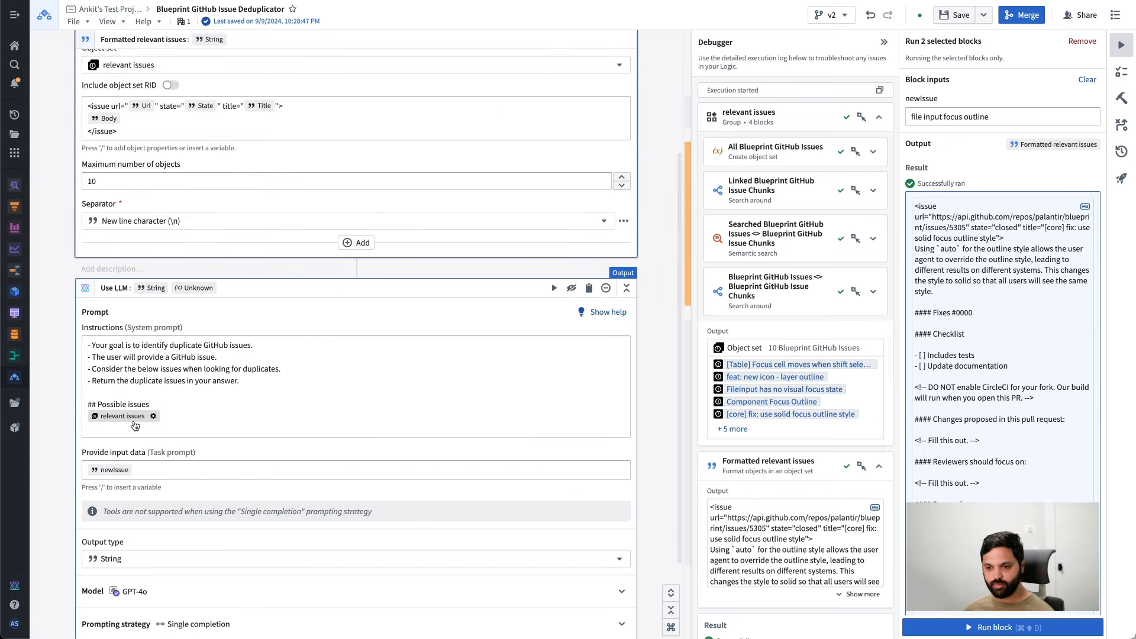
Replace the relevant issues variable under Possible issues in the LLM instructions with the Formatted relevant issues variable
left_click(177, 420)
key("BackSpace")
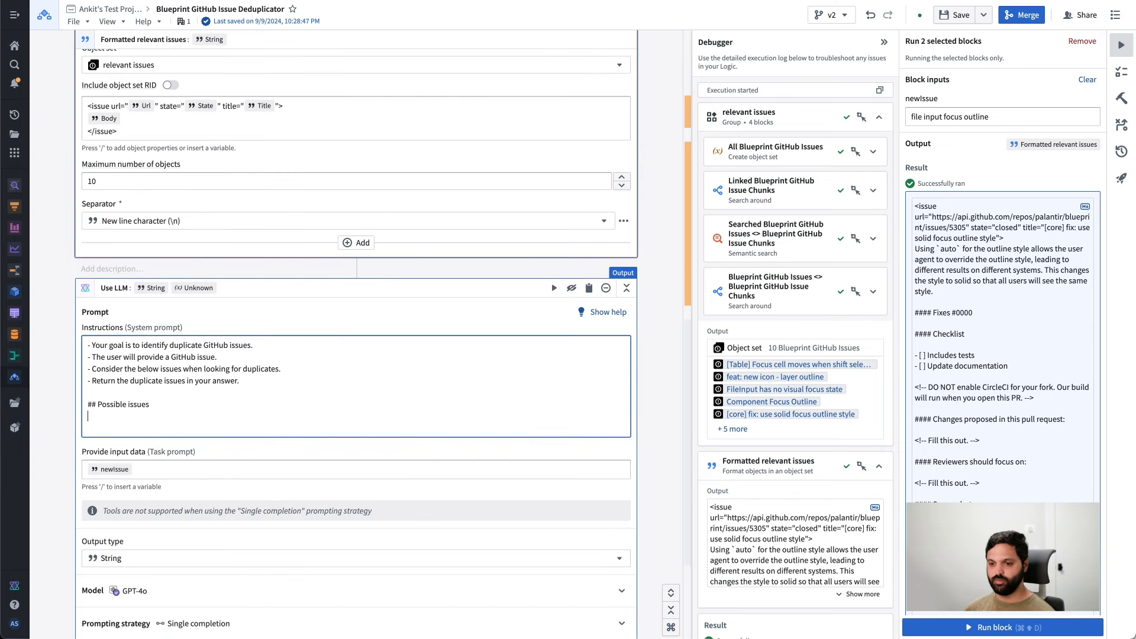
type("/for")
left_click(180, 427)
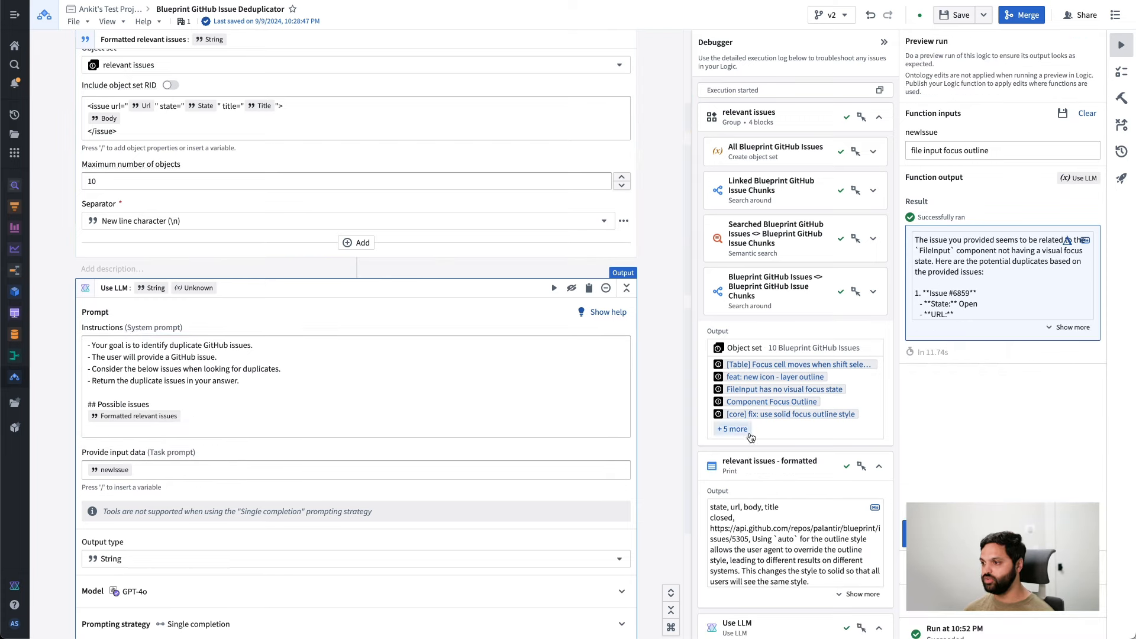
Run a preview of the whole function with the updated LLM prompt
scroll(225, 312, "down", 2)
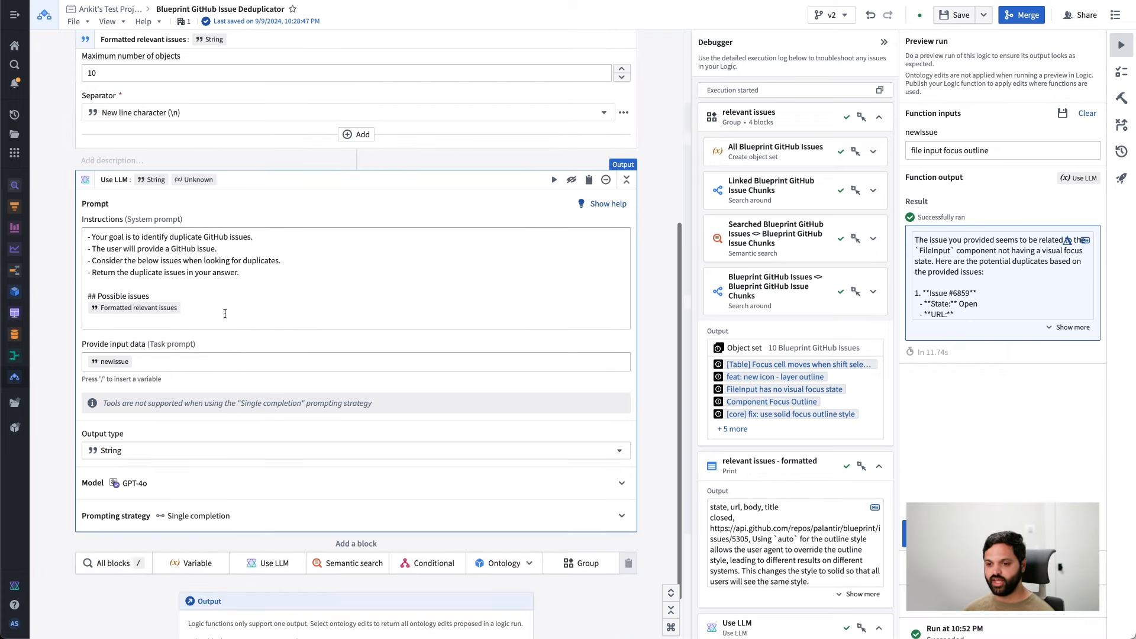
scroll(225, 314, "up", 1)
key("super+Return")
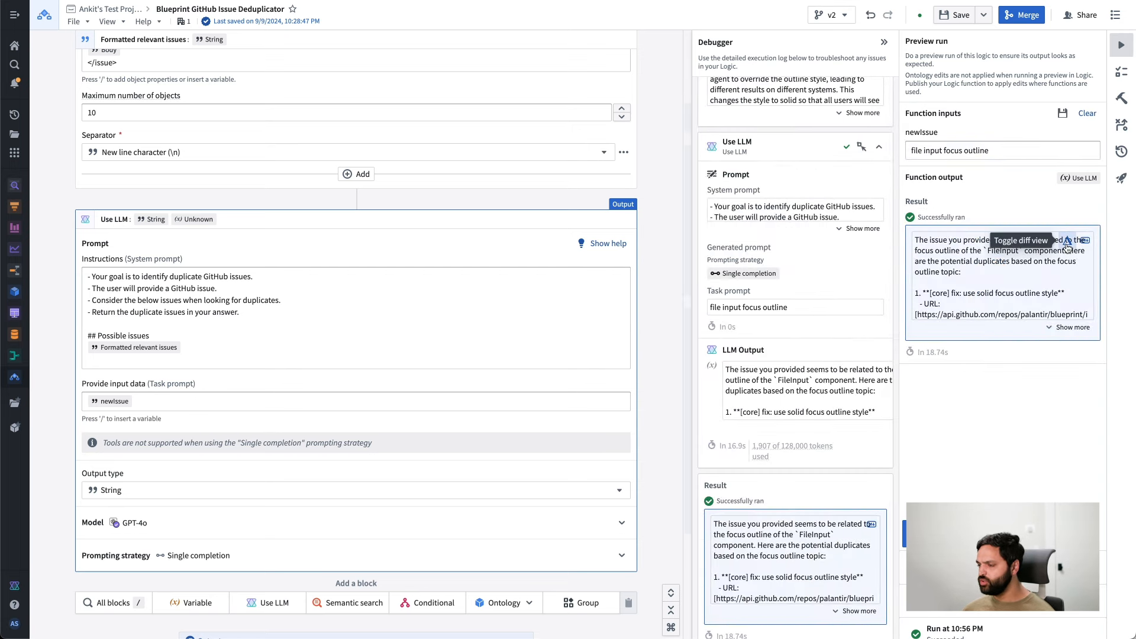
Expand the preview output and compare it with the previous run's output in a widened diff view
left_click(1071, 327)
left_click(1067, 240)
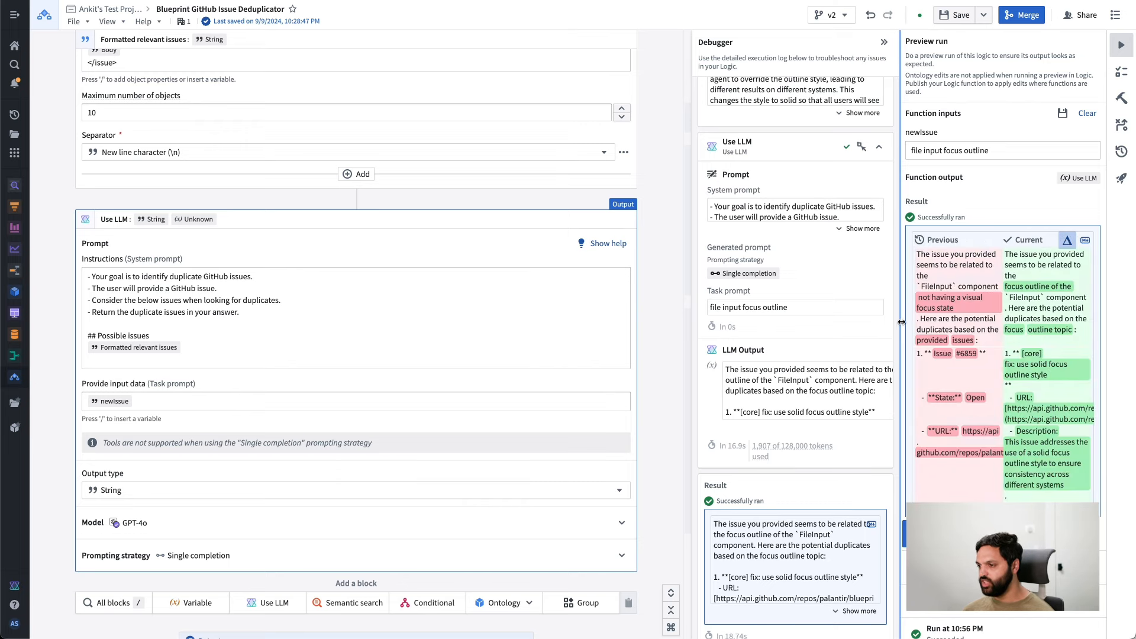
left_click_drag(899, 324, 783, 328)
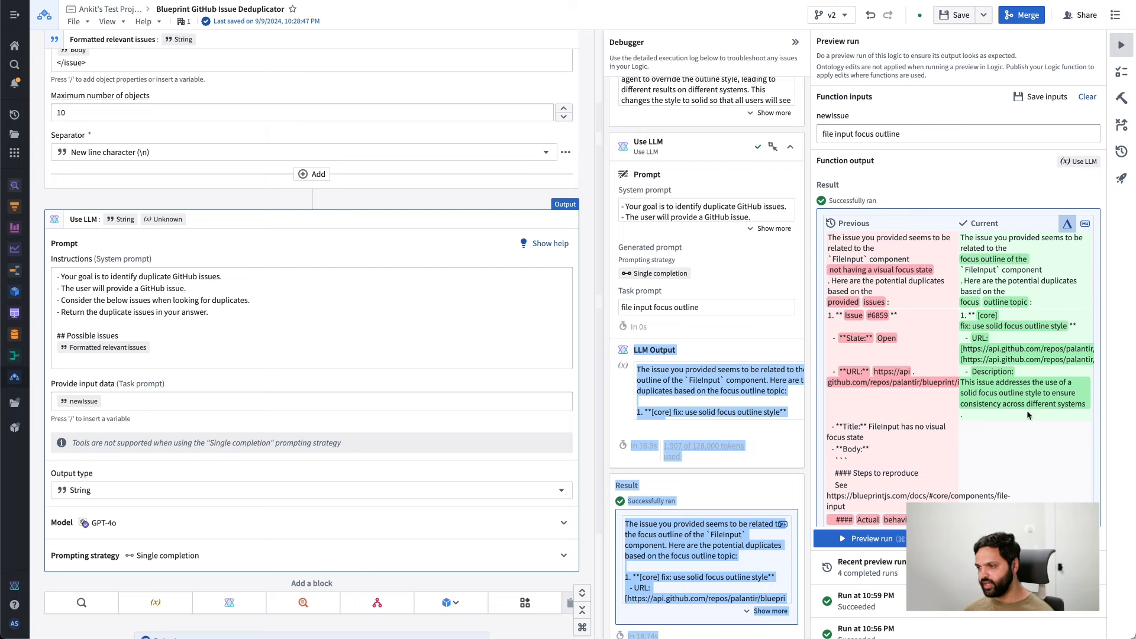
scroll(1028, 414, "down", 4)
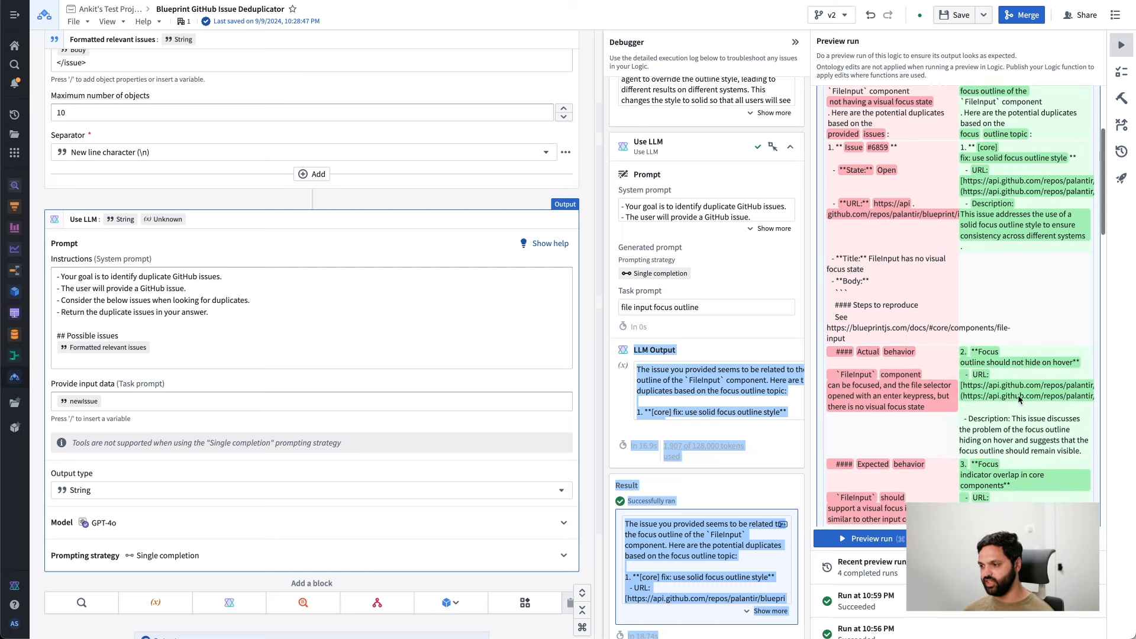
scroll(1019, 399, "up", 2)
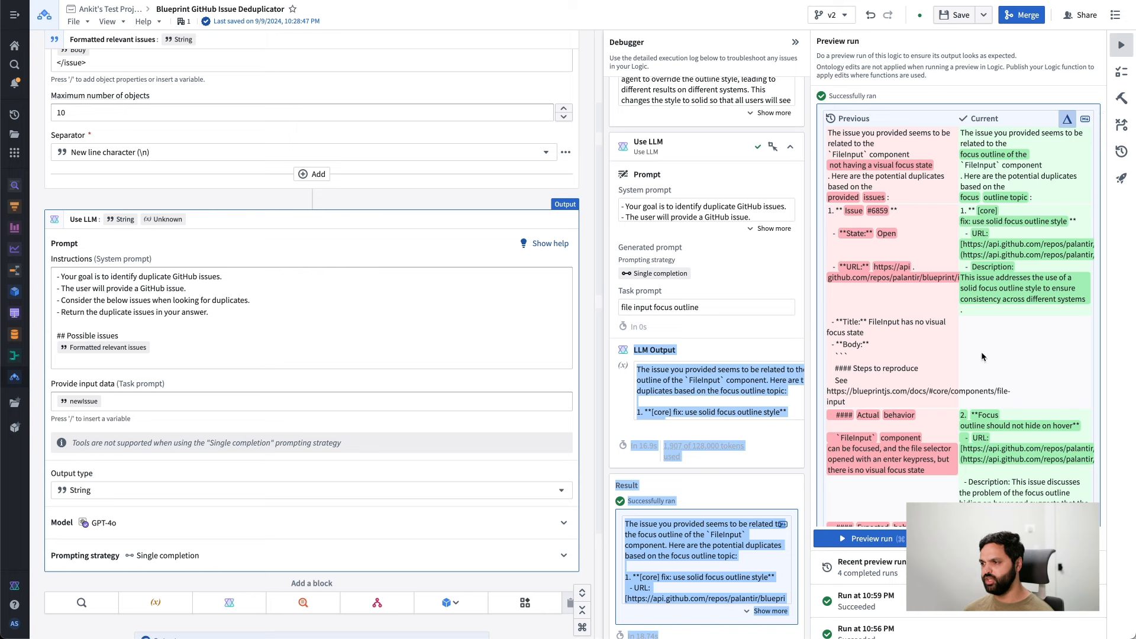
left_click(977, 214)
left_click_drag(978, 212, 1068, 224)
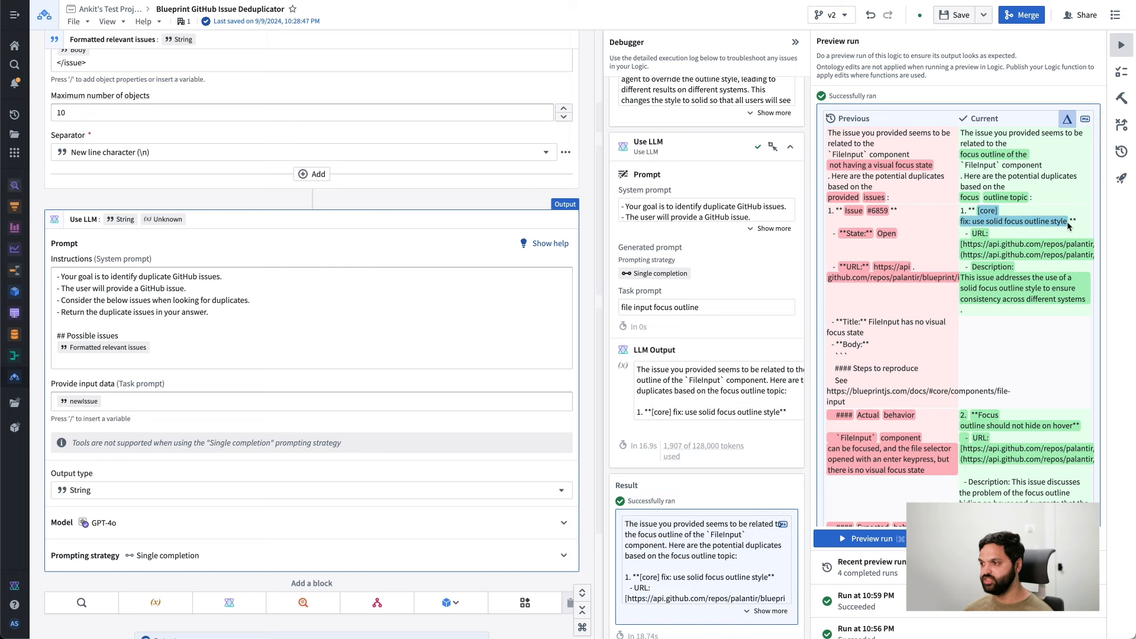
left_click(977, 278)
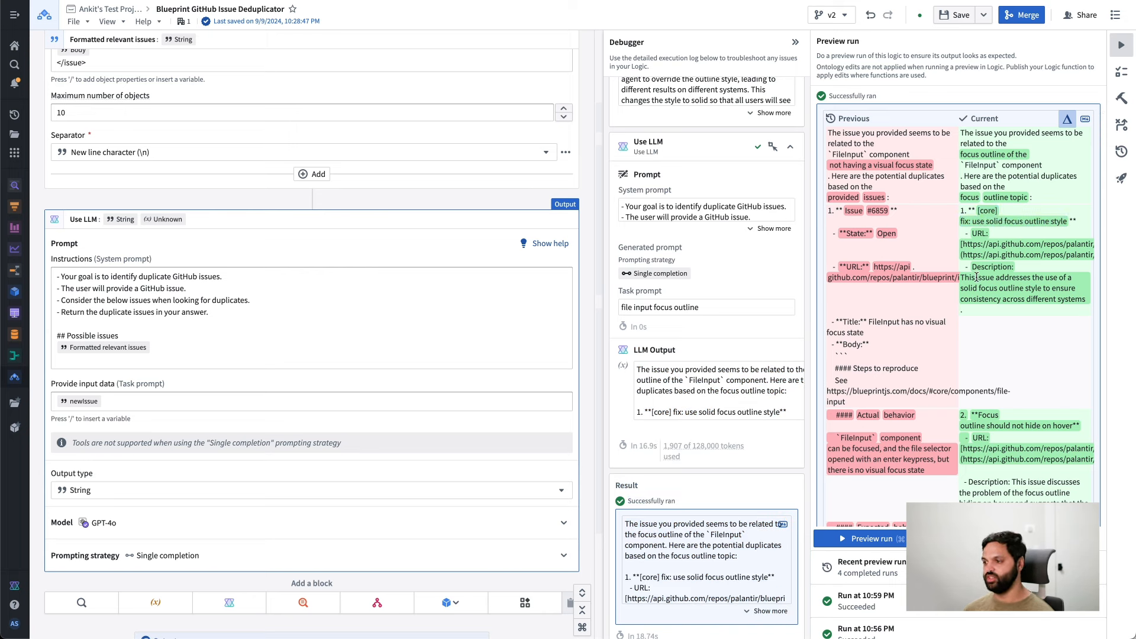
Leave the diff view and read the suggested duplicate issues in the function output rendered as markdown
left_click(1067, 118)
left_click(1085, 224)
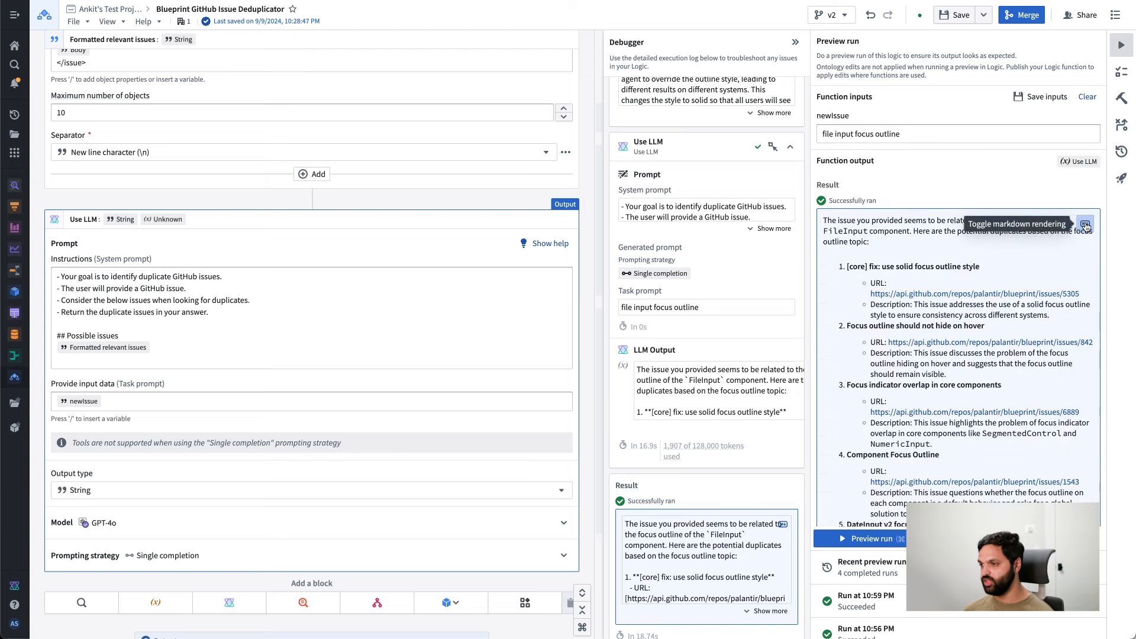
left_click_drag(860, 268, 943, 426)
left_click(943, 426)
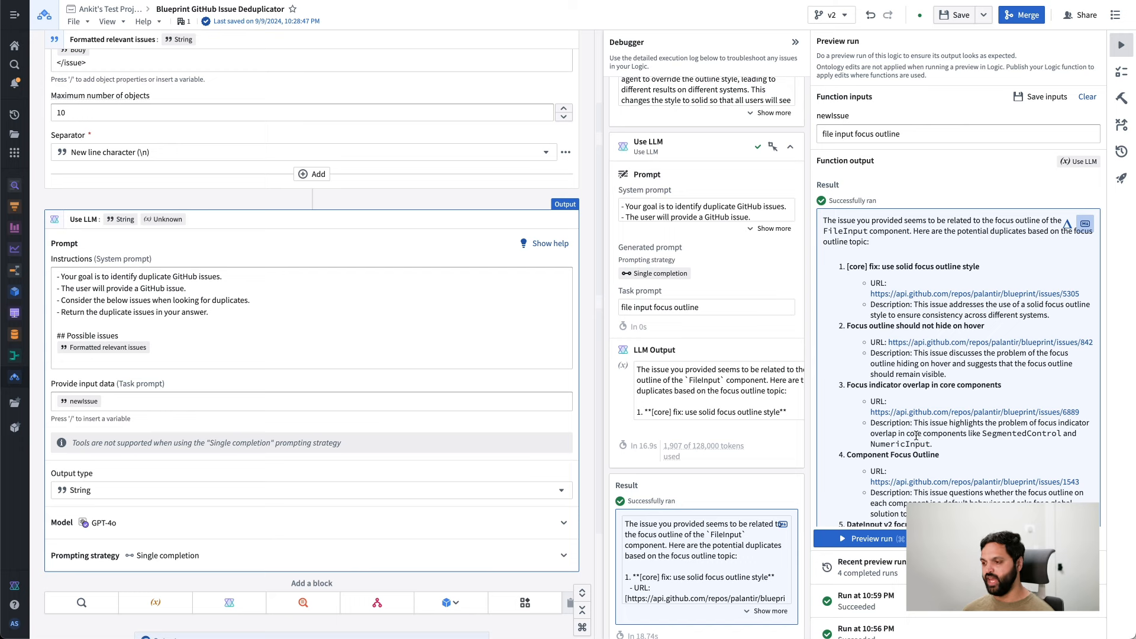
scroll(897, 439, "down", 1)
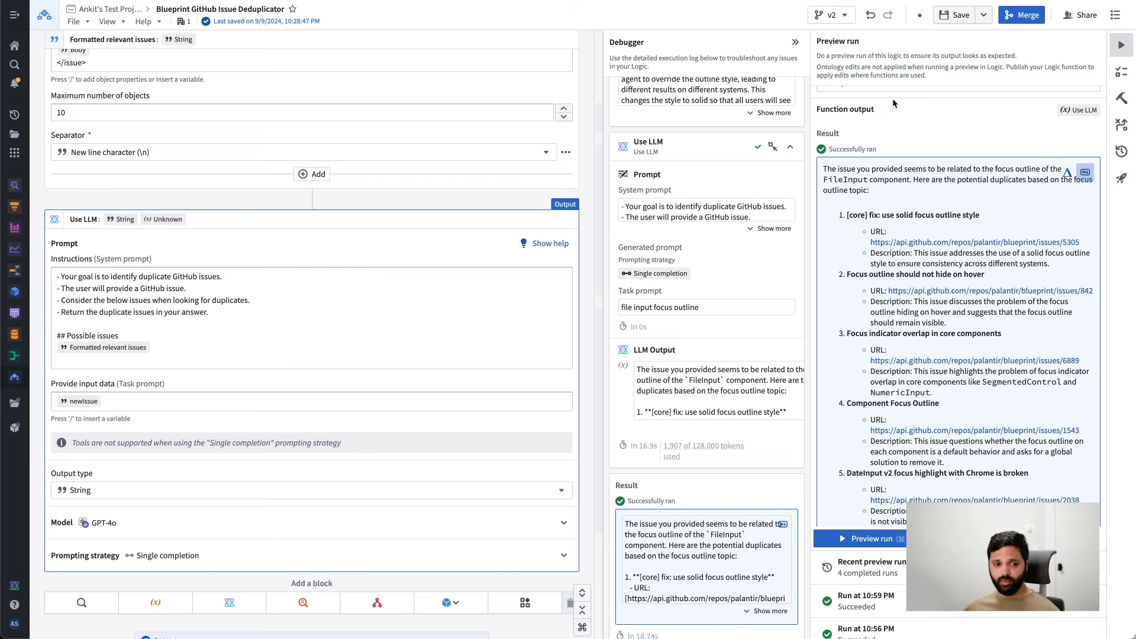
Save the function and run its evaluation suite against the latest saved version, checking the input of Test case 1
left_click(1121, 97)
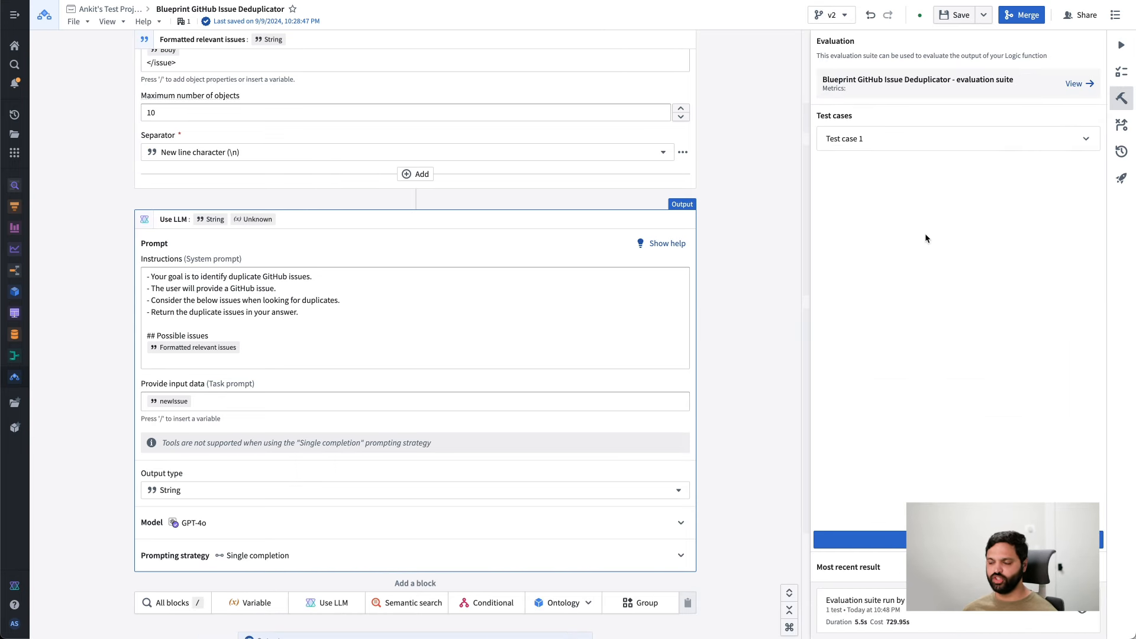
left_click(955, 14)
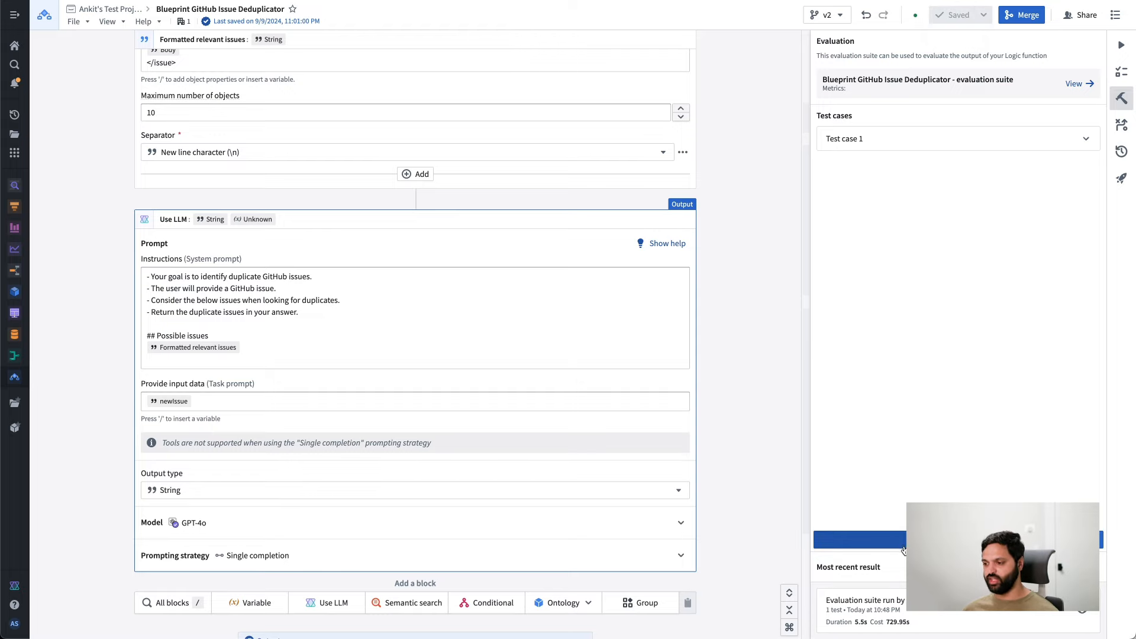
left_click(858, 539)
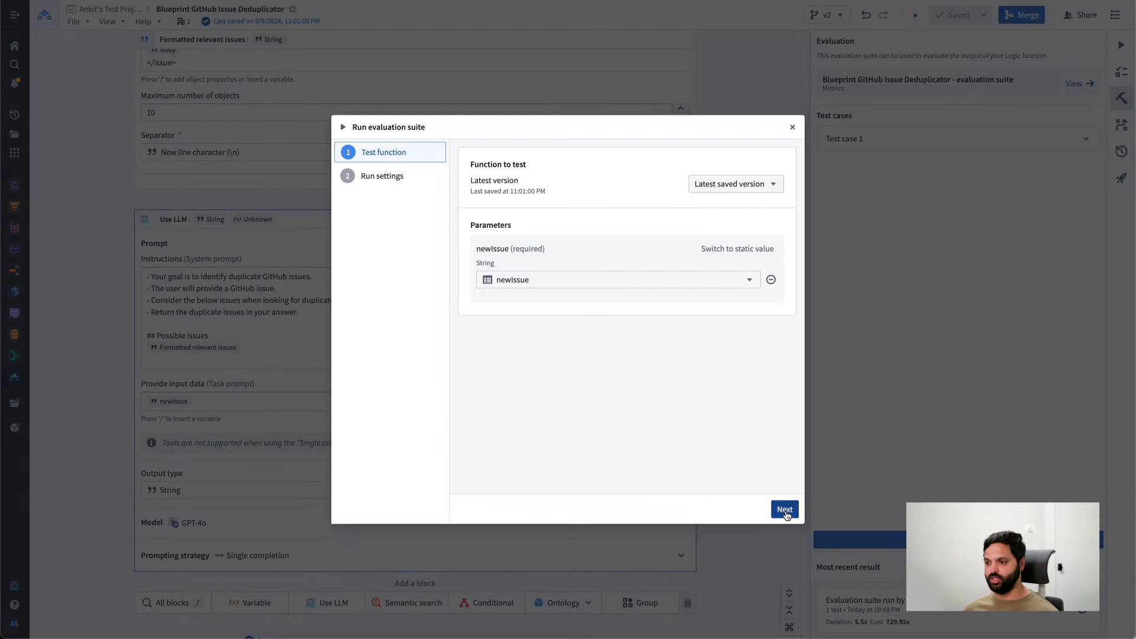
left_click(785, 509)
left_click(785, 510)
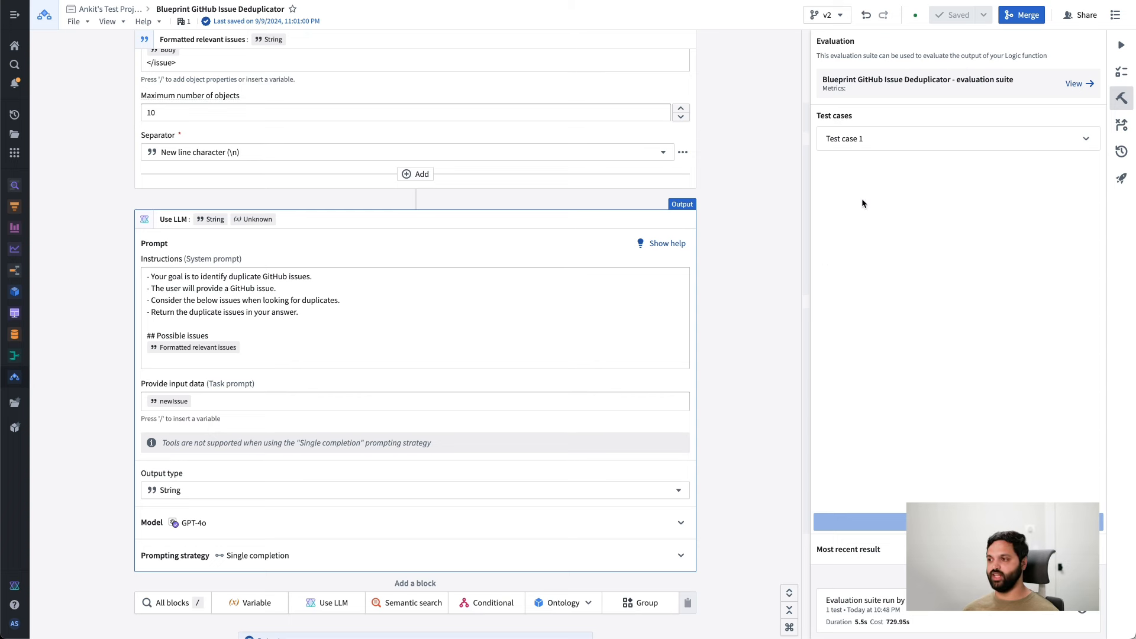
left_click(870, 138)
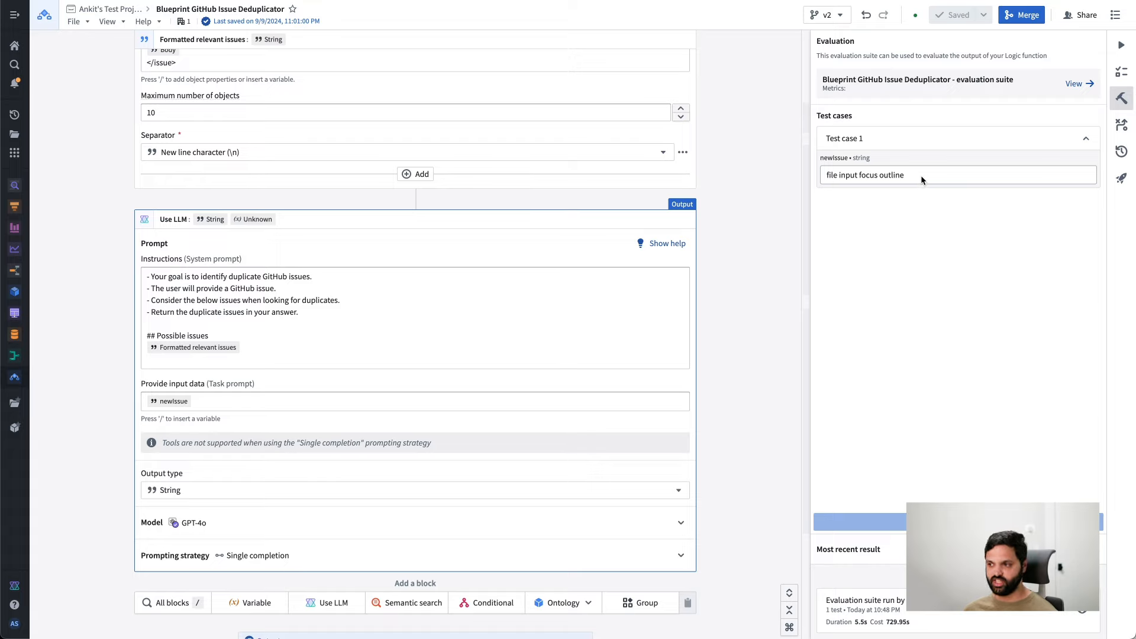
left_click(949, 142)
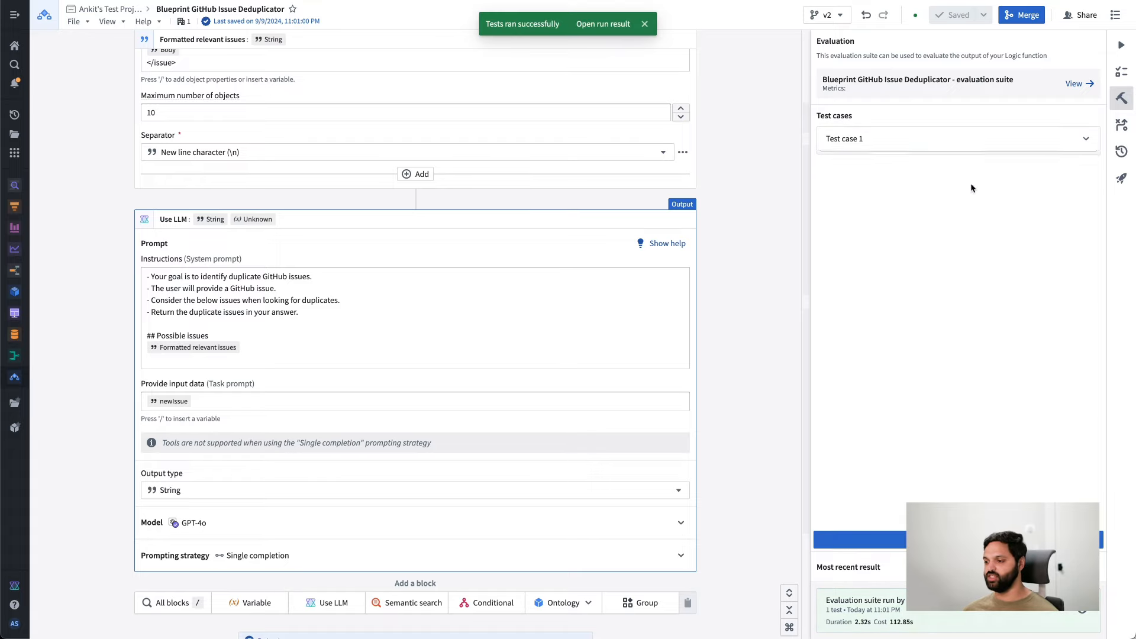
Open the latest evaluation results and compare their output, duration and cost with the 10:48 PM run
left_click(1044, 613)
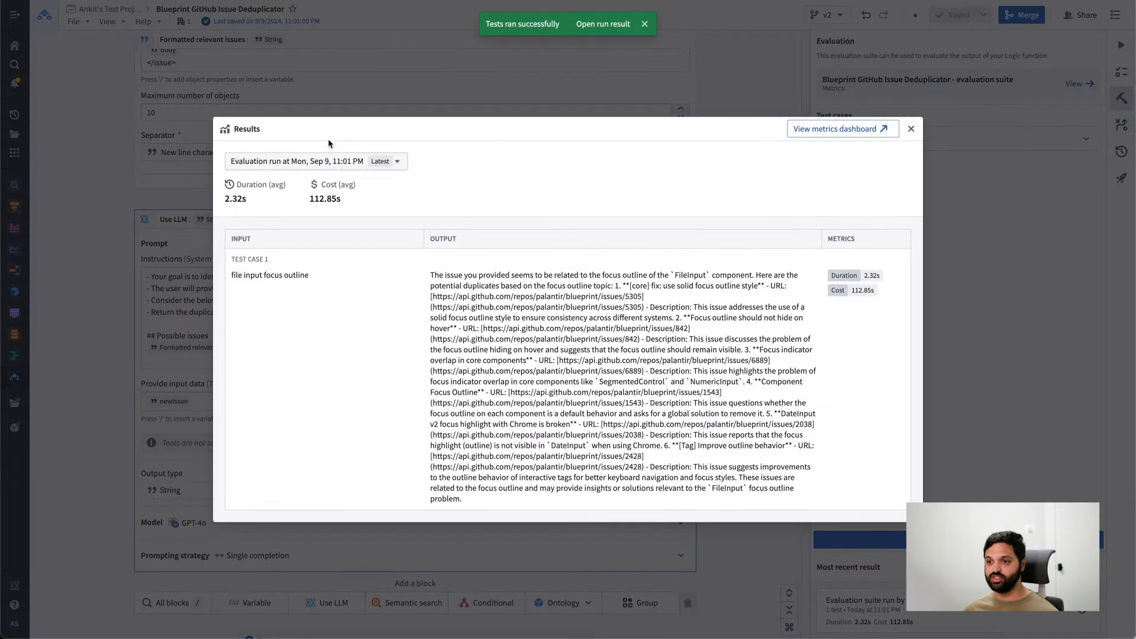
left_click(275, 162)
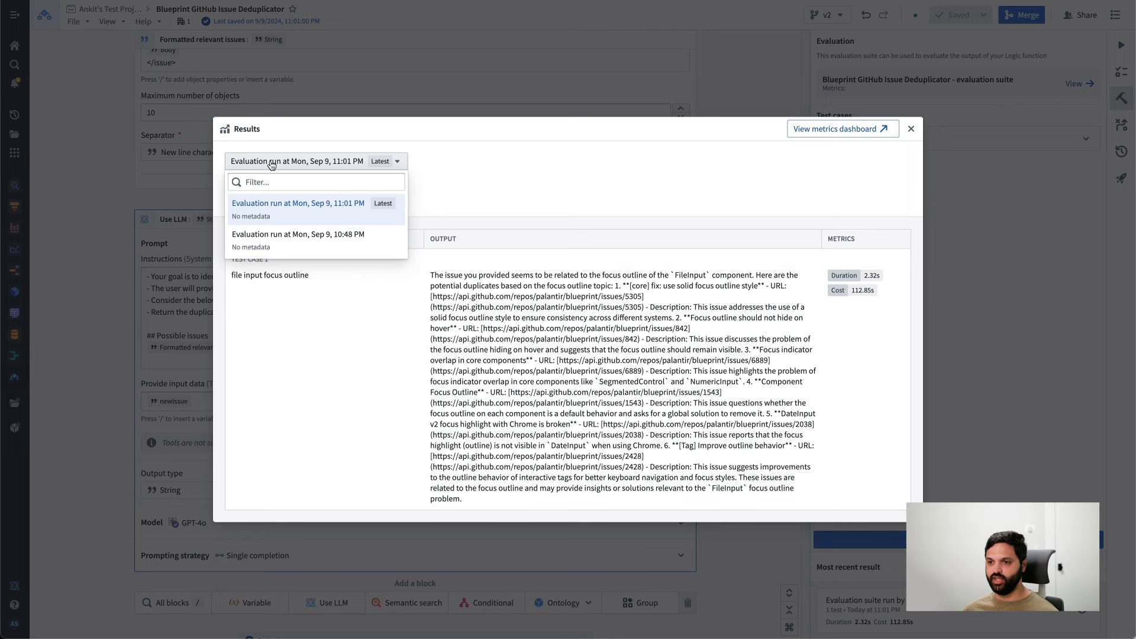
left_click(286, 240)
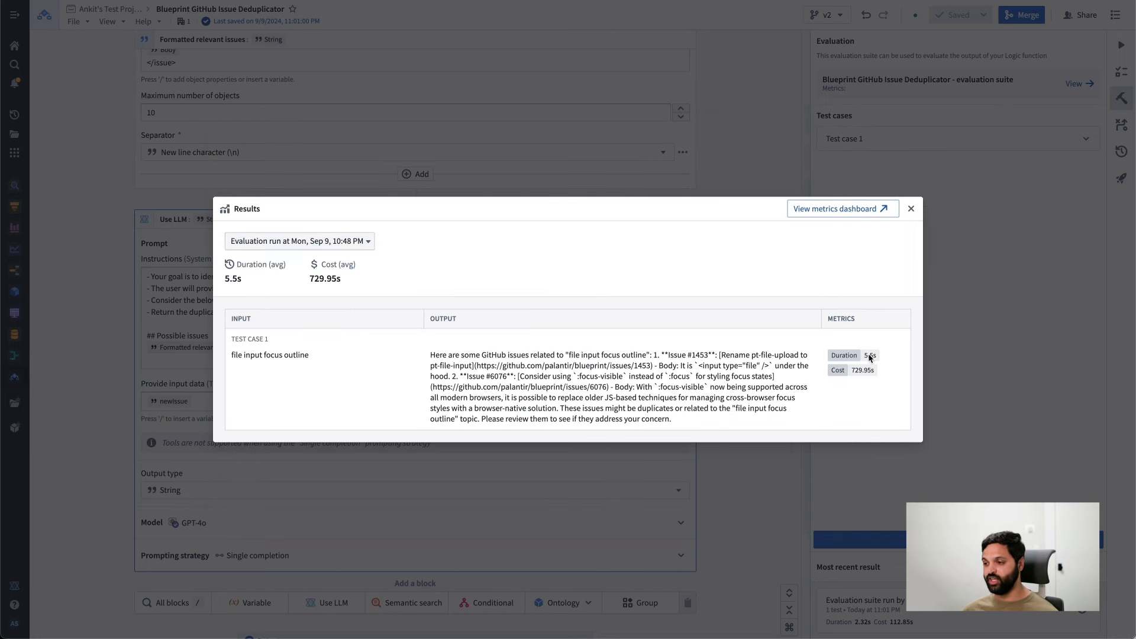
left_click(300, 241)
left_click(267, 279)
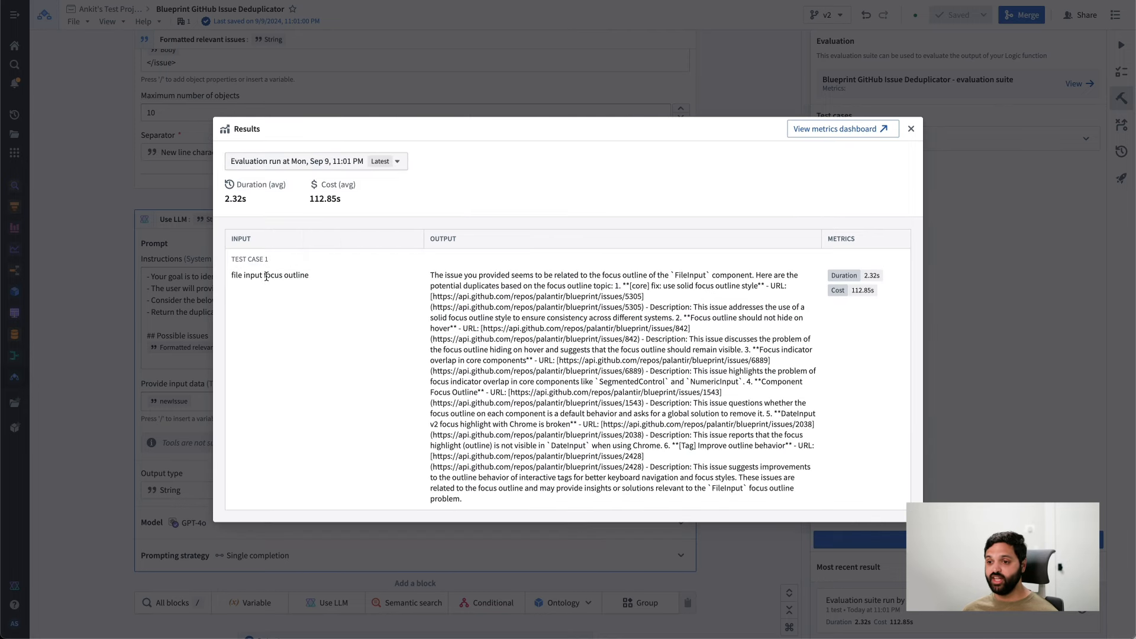
Open the metrics dashboard, add the Sep 9, 2024, 10:48 PM run as the comparison report, and examine the duration and compute cost metrics
left_click(845, 130)
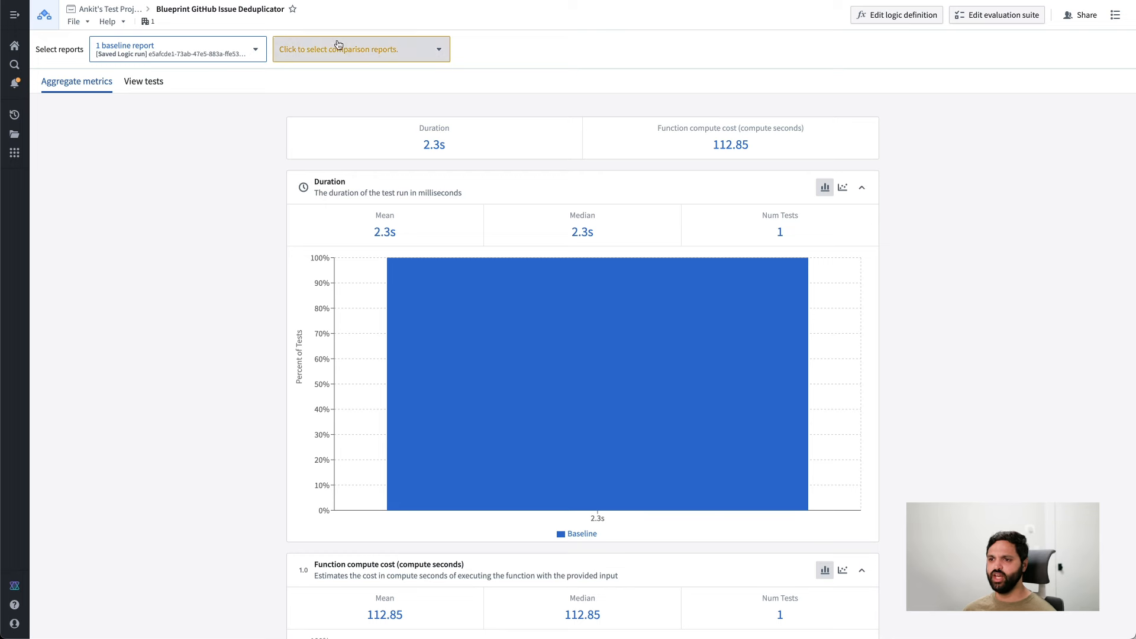
left_click(337, 48)
mouse_move(377, 135)
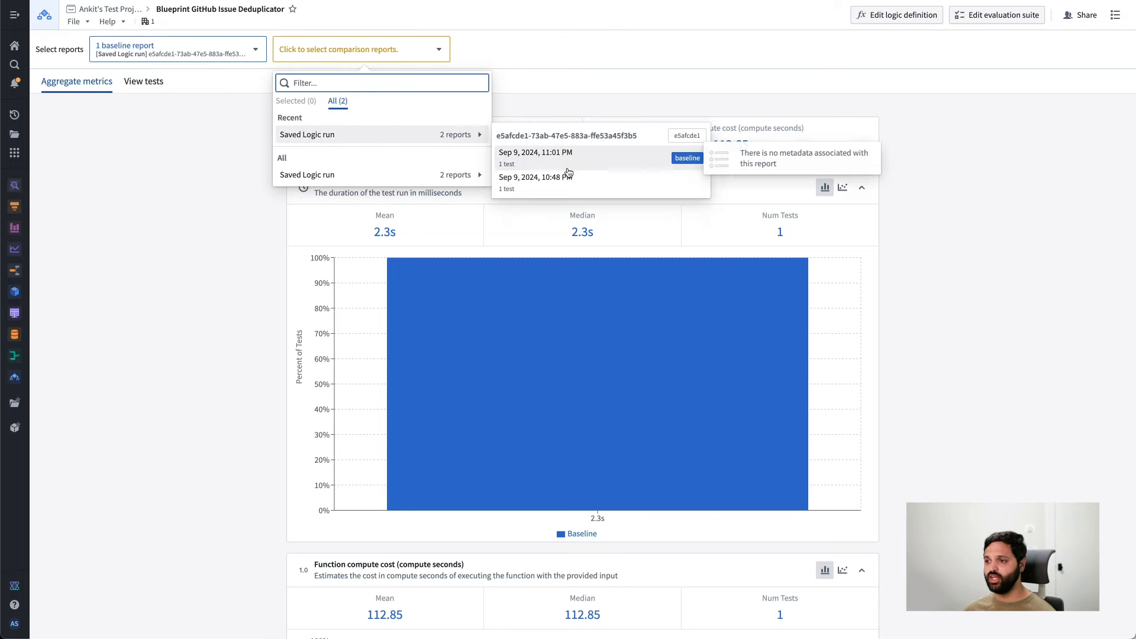
left_click(605, 183)
left_click(160, 317)
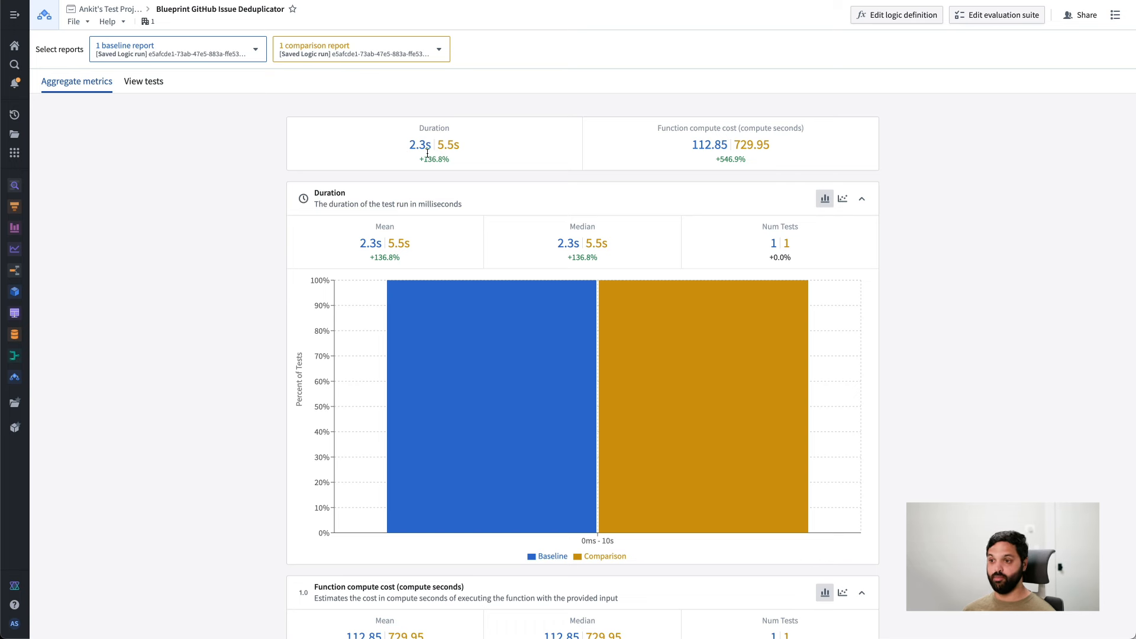
scroll(222, 231, "down", 5)
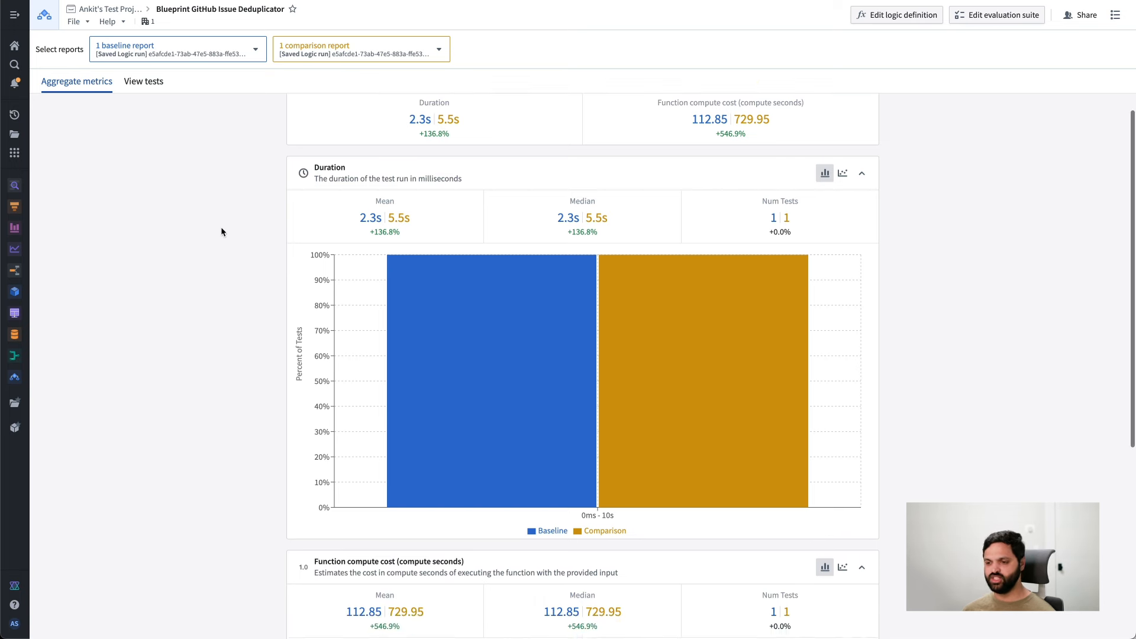
scroll(222, 231, "up", 4)
scroll(221, 231, "up", 2)
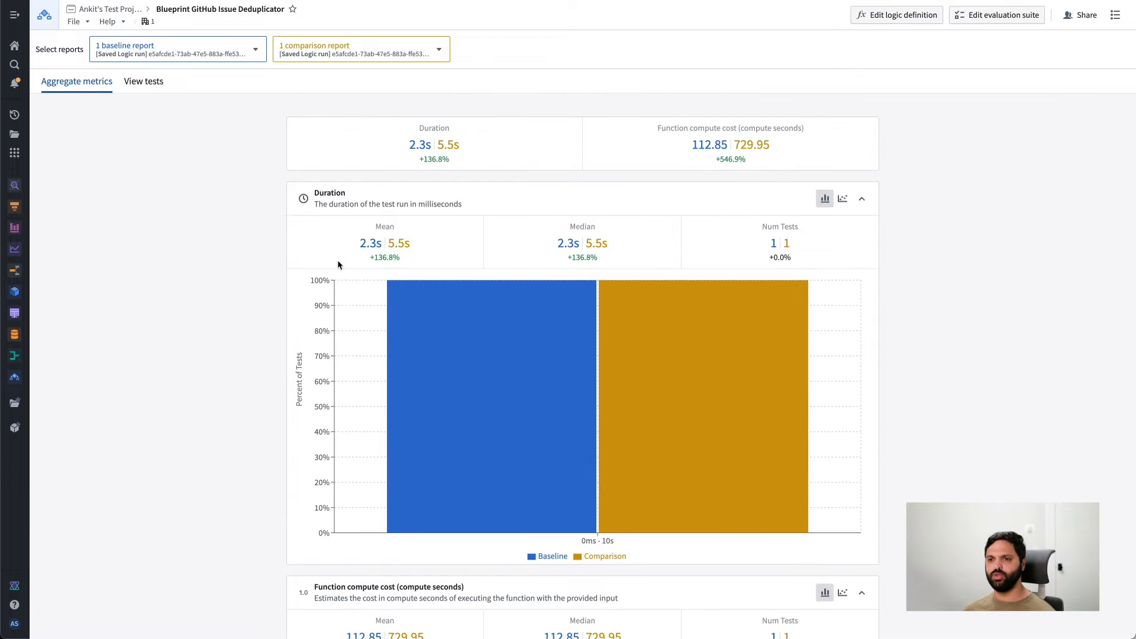
Open Test case 1 from the tests list and compare both runs' system prompts, outputs and traces side by side
left_click(142, 81)
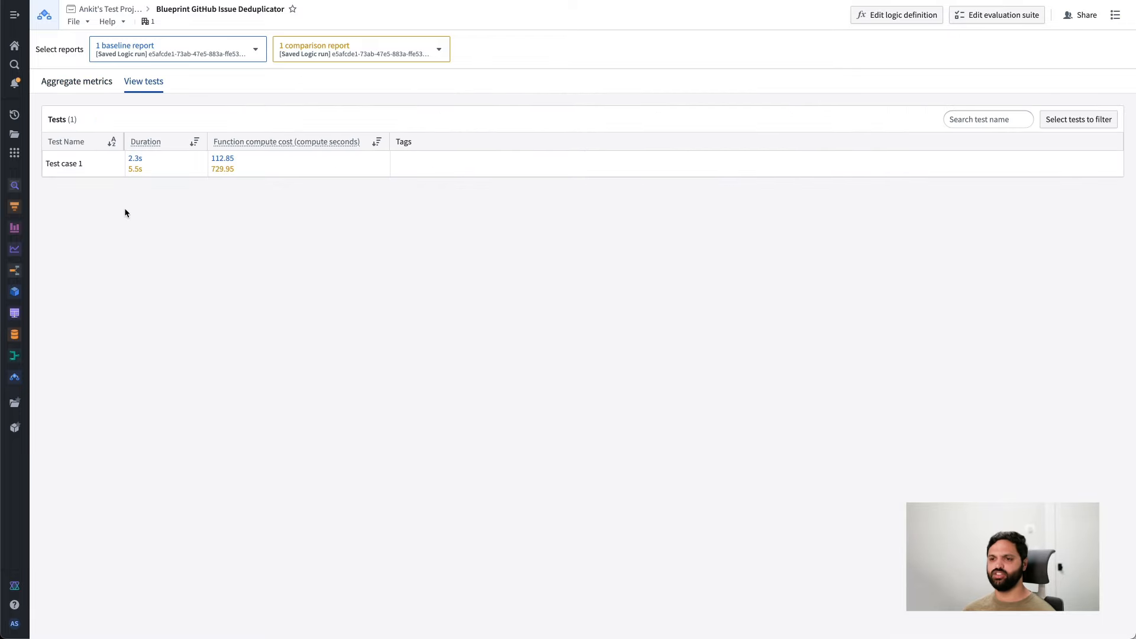
left_click(82, 165)
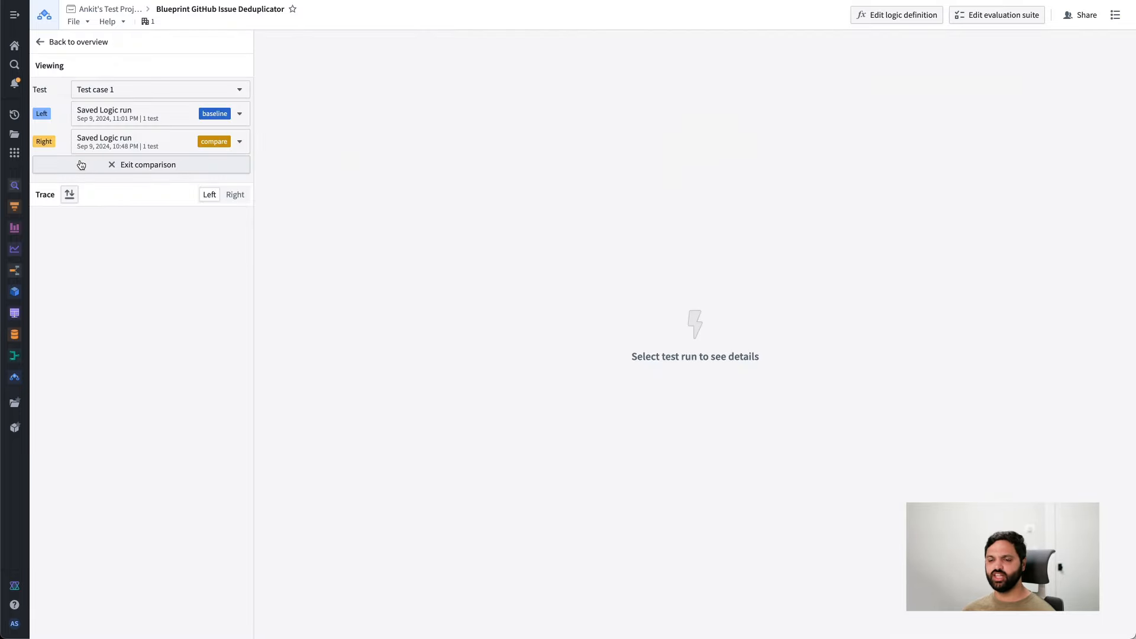
scroll(631, 523, "down", 5)
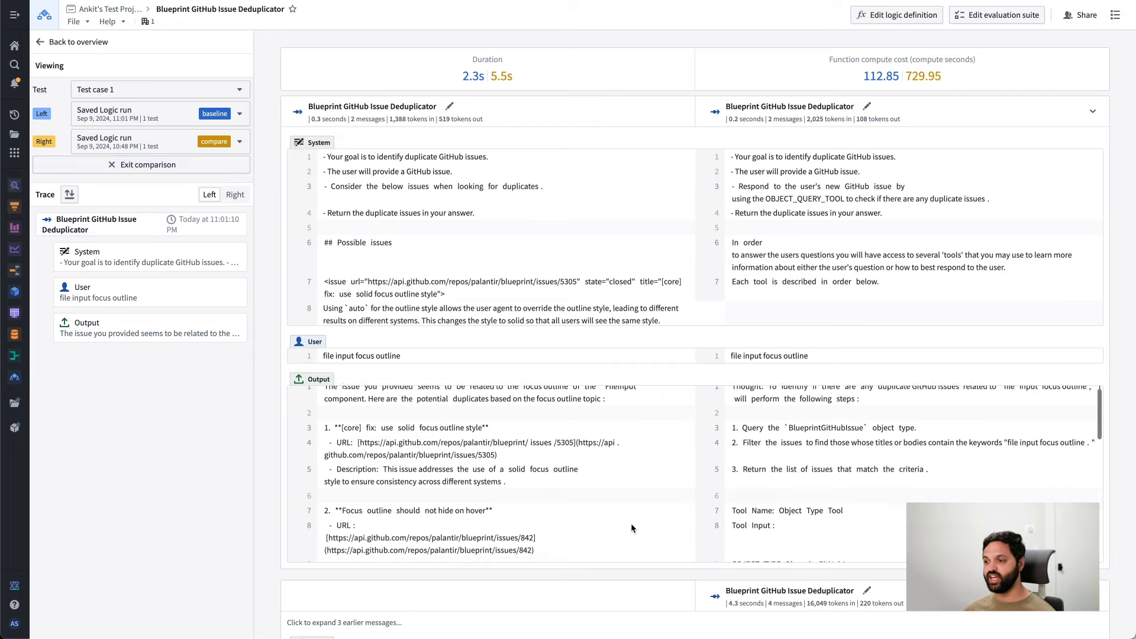
scroll(631, 523, "down", 8)
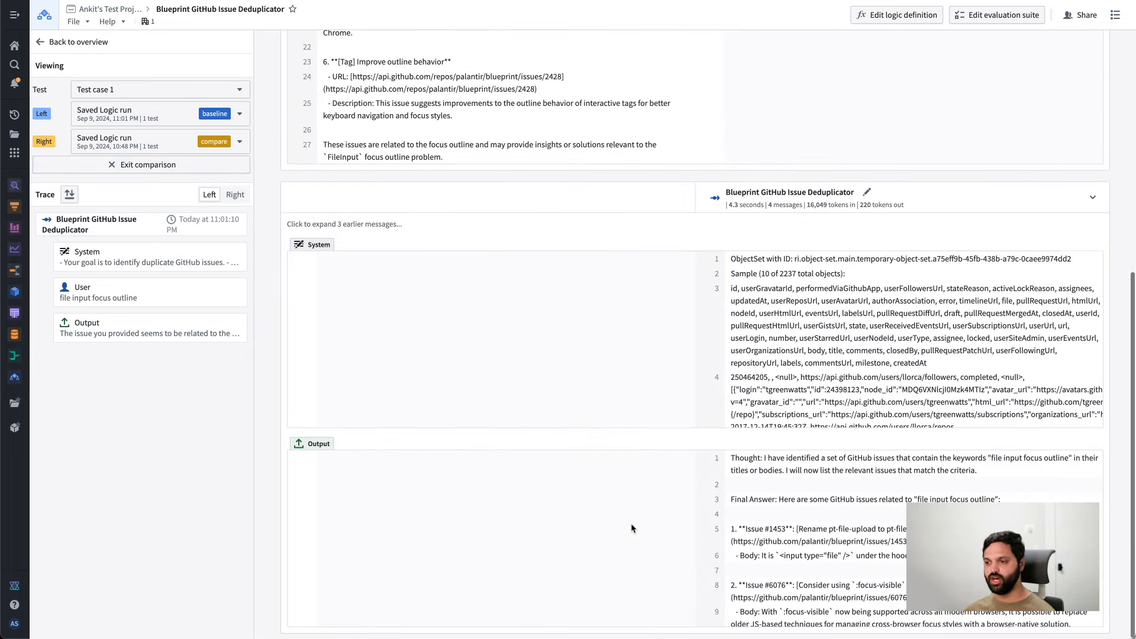
scroll(624, 404, "up", 10)
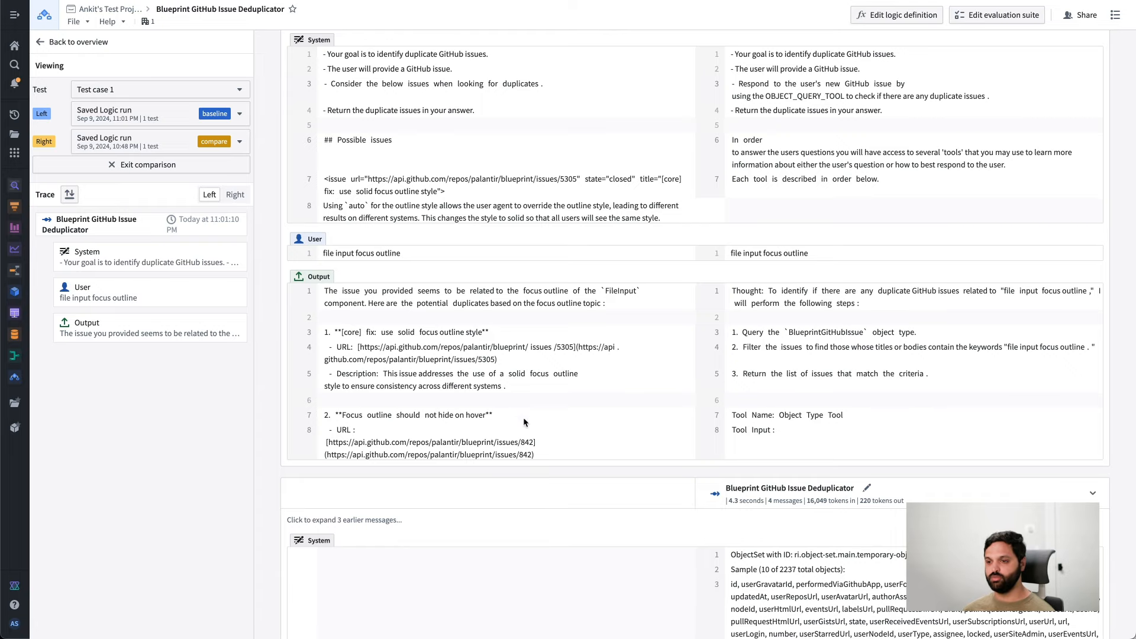
scroll(328, 529, "down", 5)
scroll(326, 525, "down", 1)
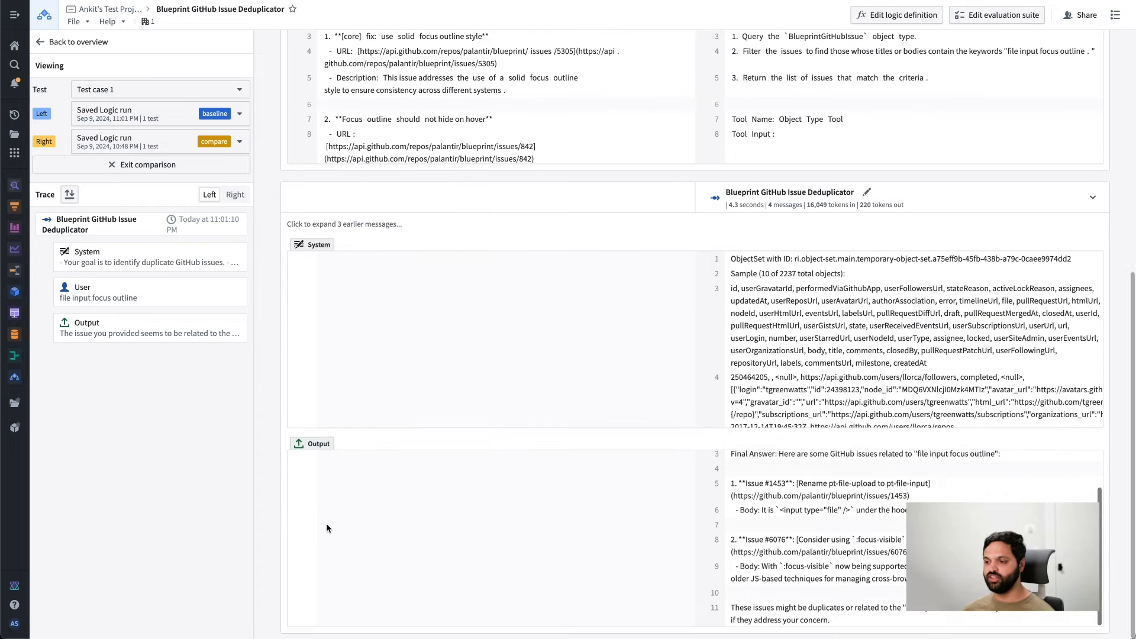
scroll(355, 497, "up", 1)
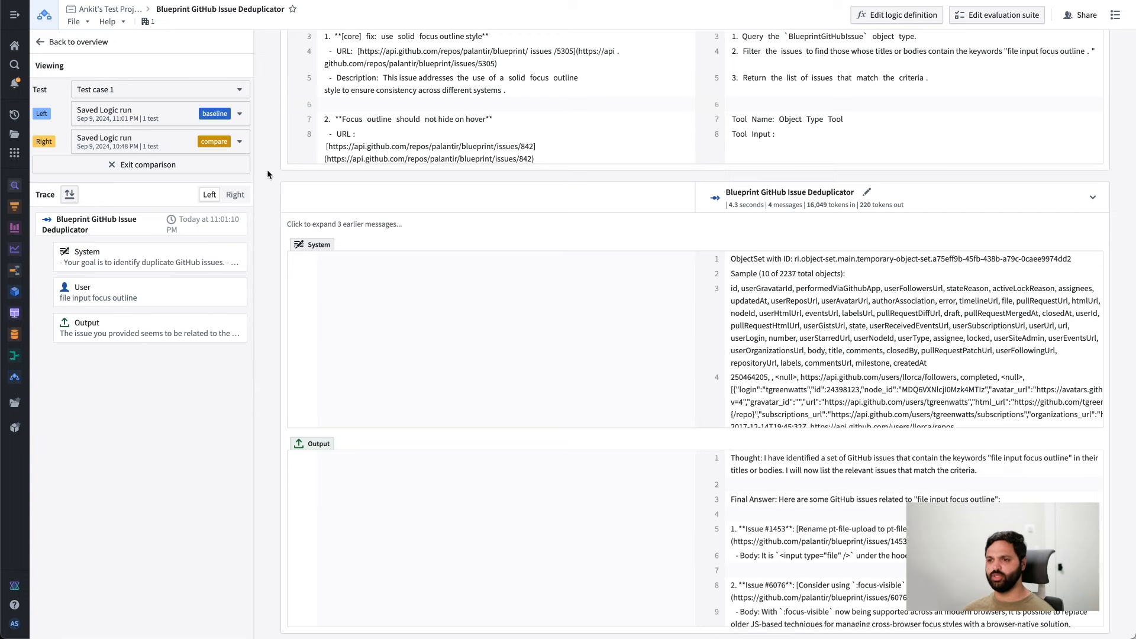
Open the evaluation suite for editing and review all built-in, marketplace and custom evaluation functions available to add, including the Rubric Grader
scroll(267, 169, "up", 7)
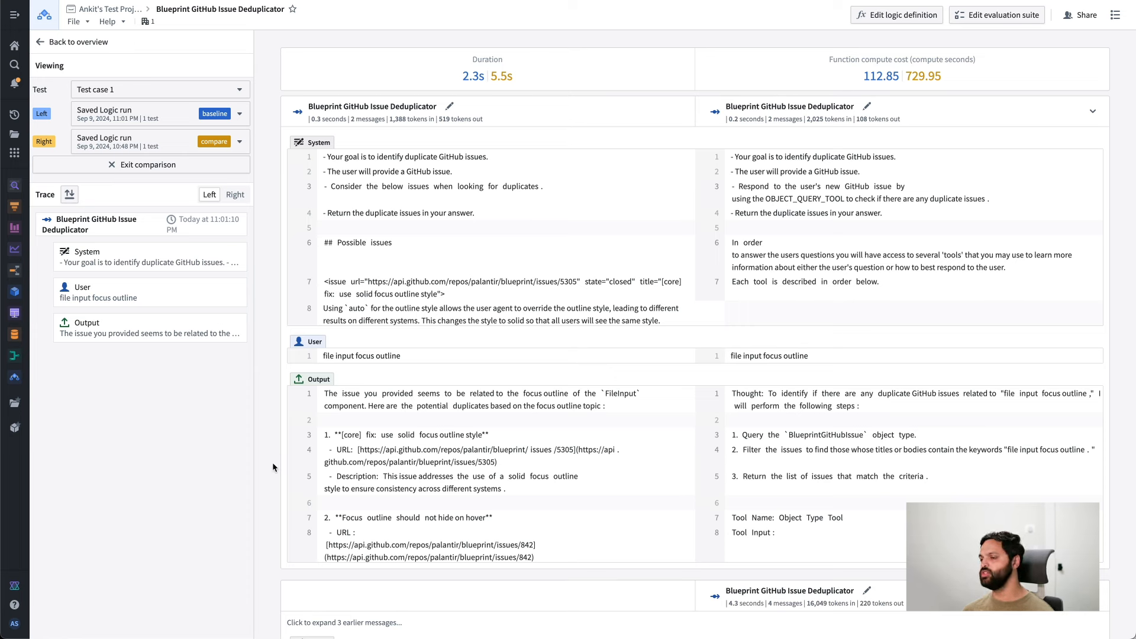
left_click(1009, 16)
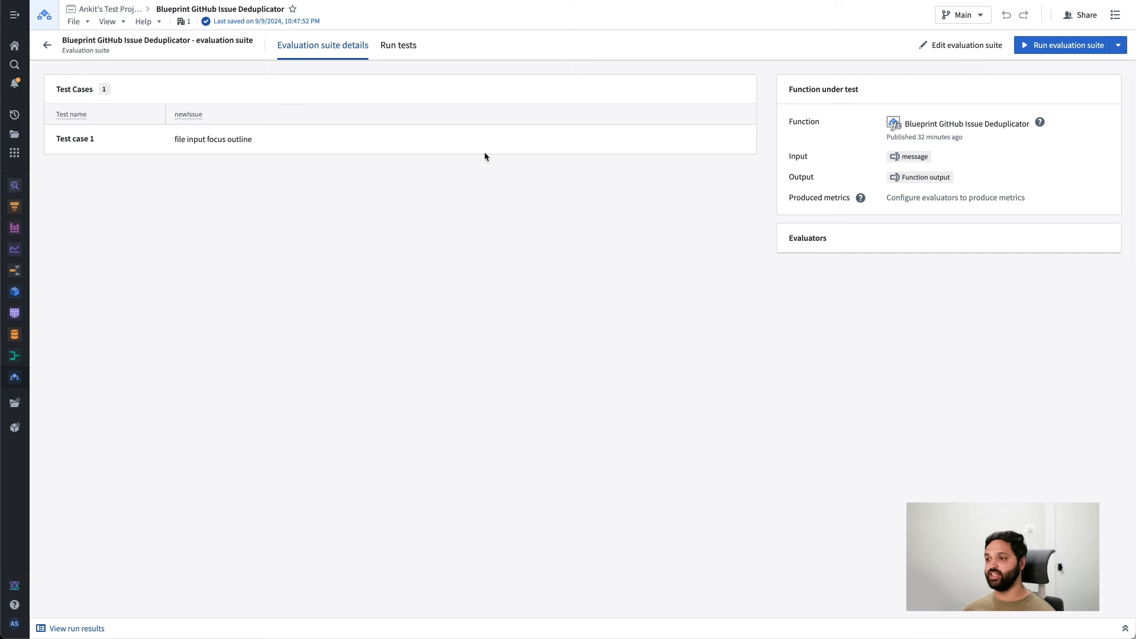
left_click(955, 44)
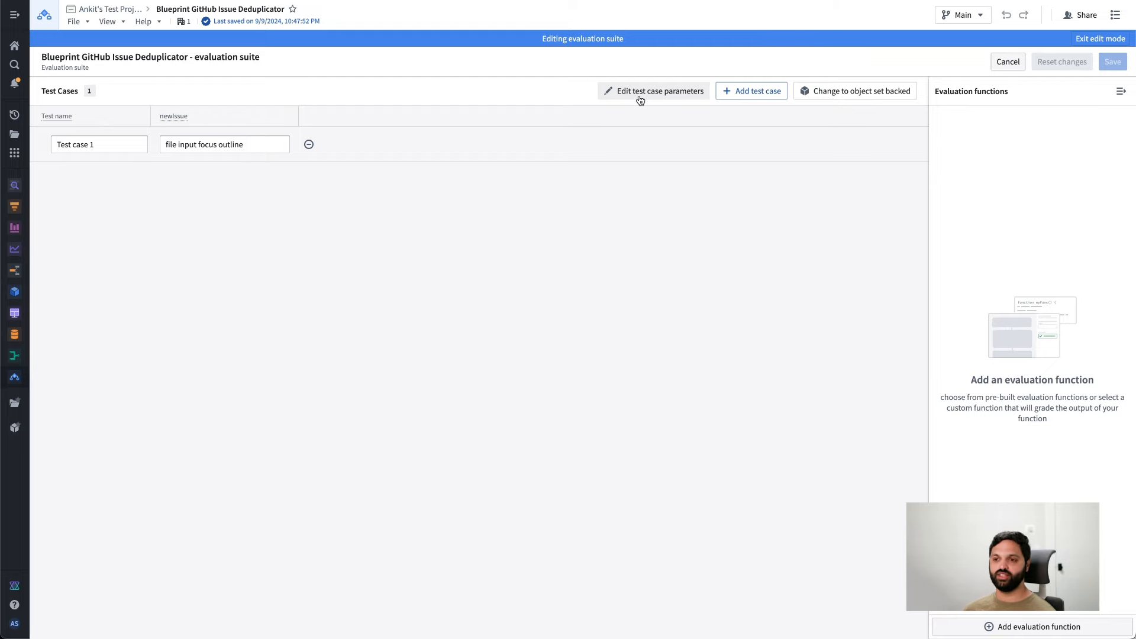
left_click(982, 627)
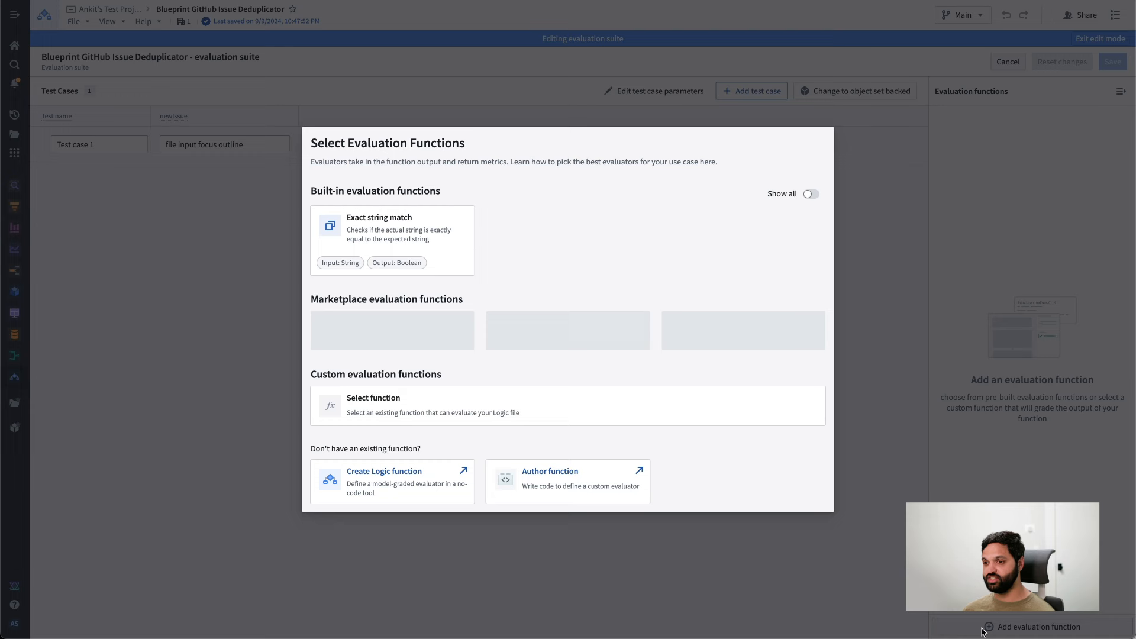
left_click(811, 194)
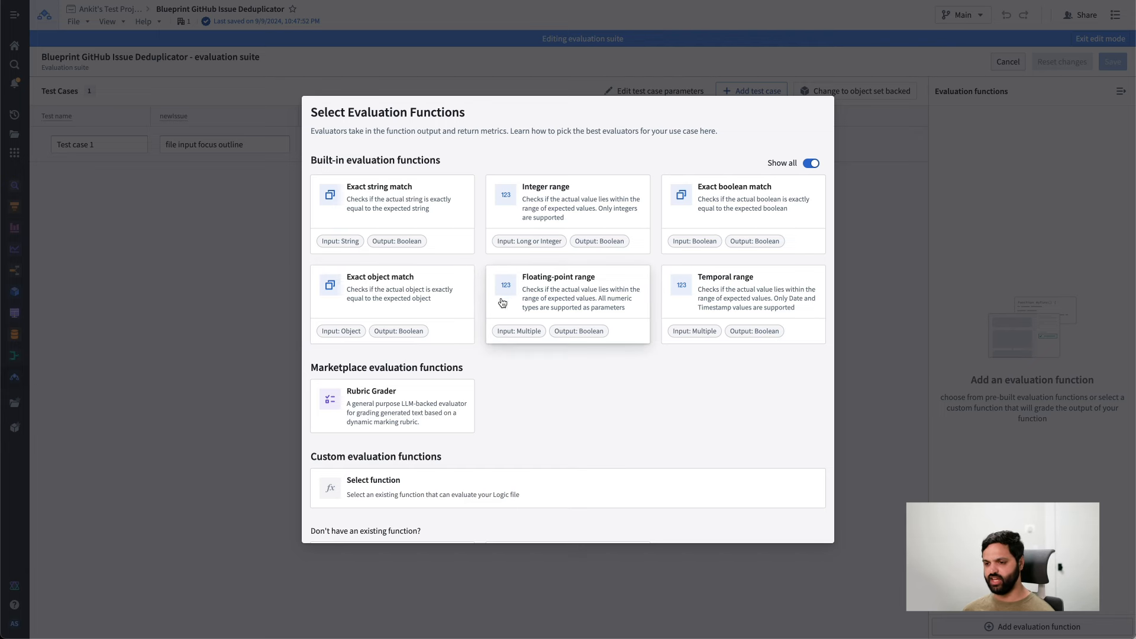
scroll(429, 364, "down", 1)
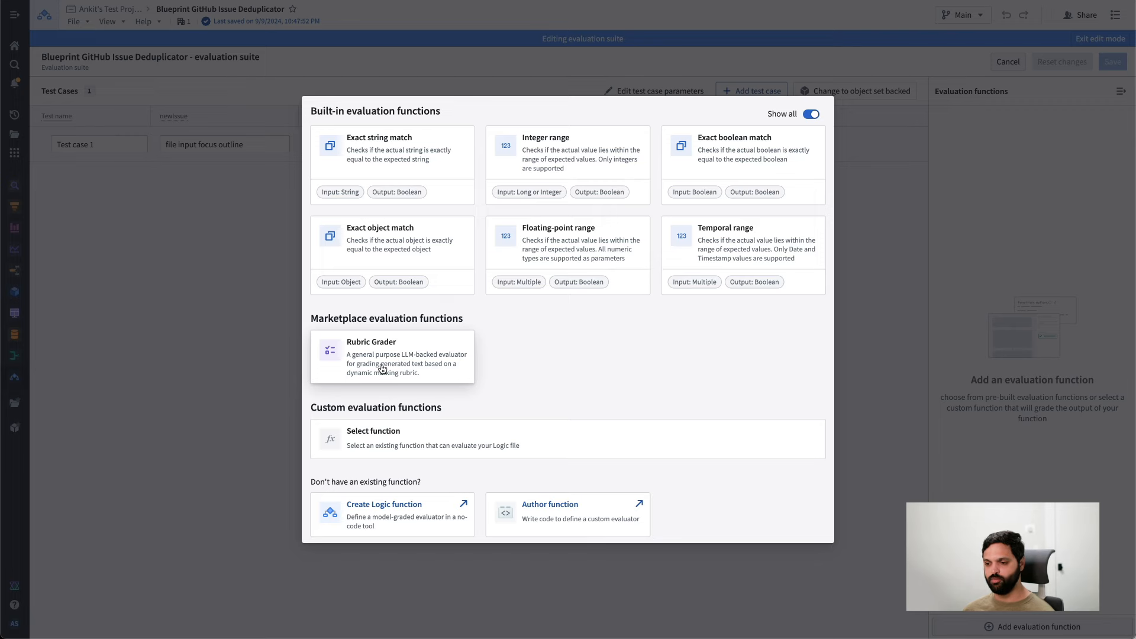
left_click(439, 370)
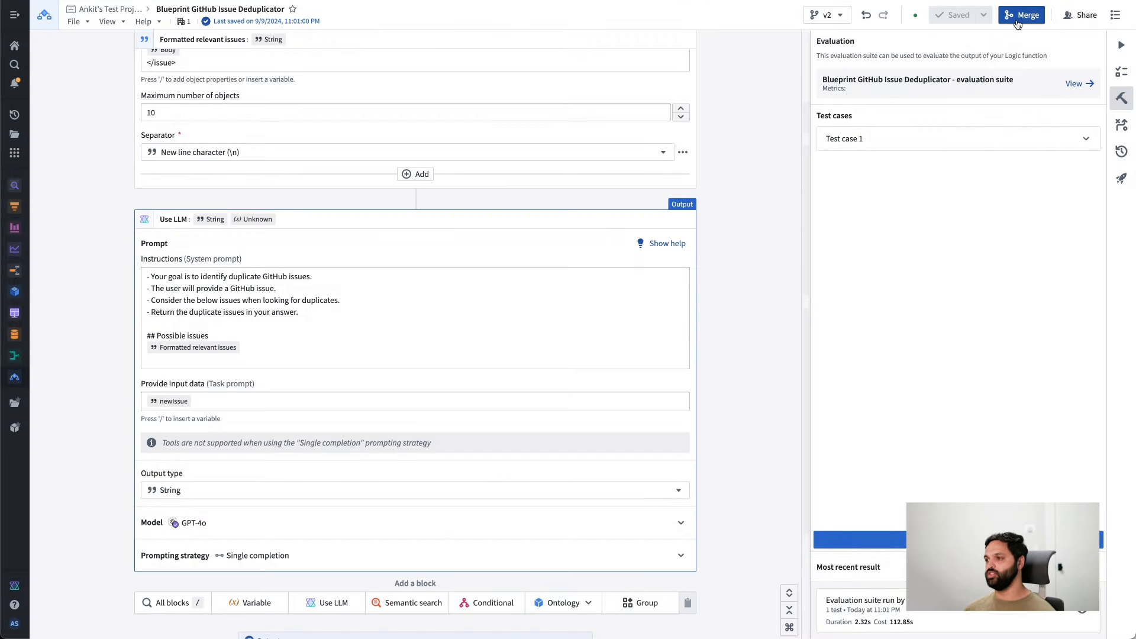
Examine the published function's uses and the deployment options for applications and automations in the v2 logic definition
left_click(1122, 180)
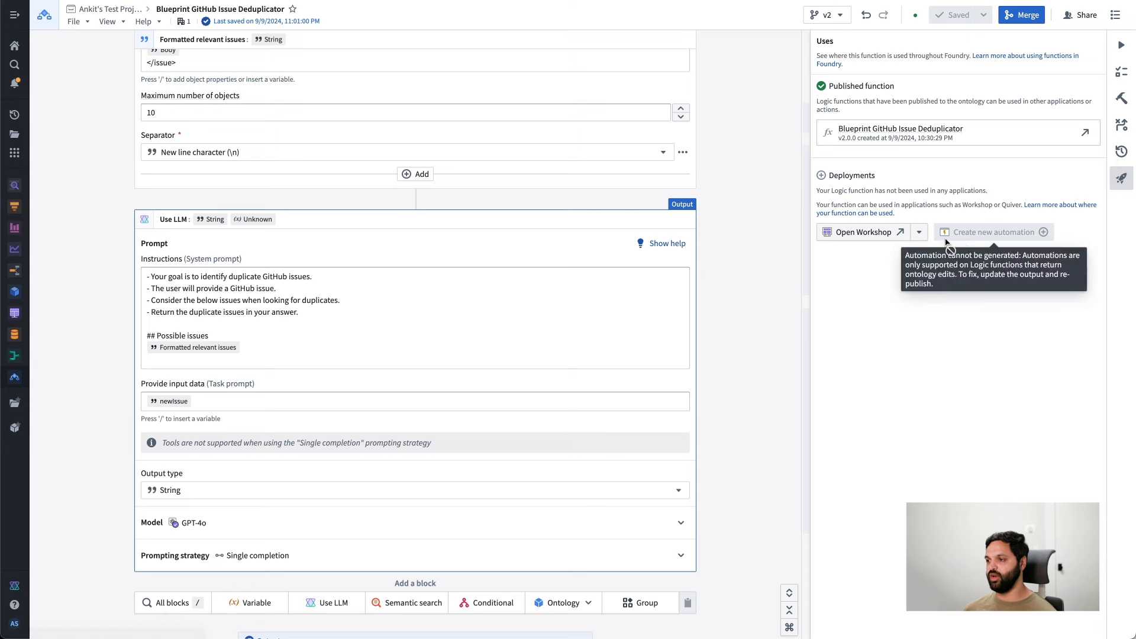
left_click(919, 233)
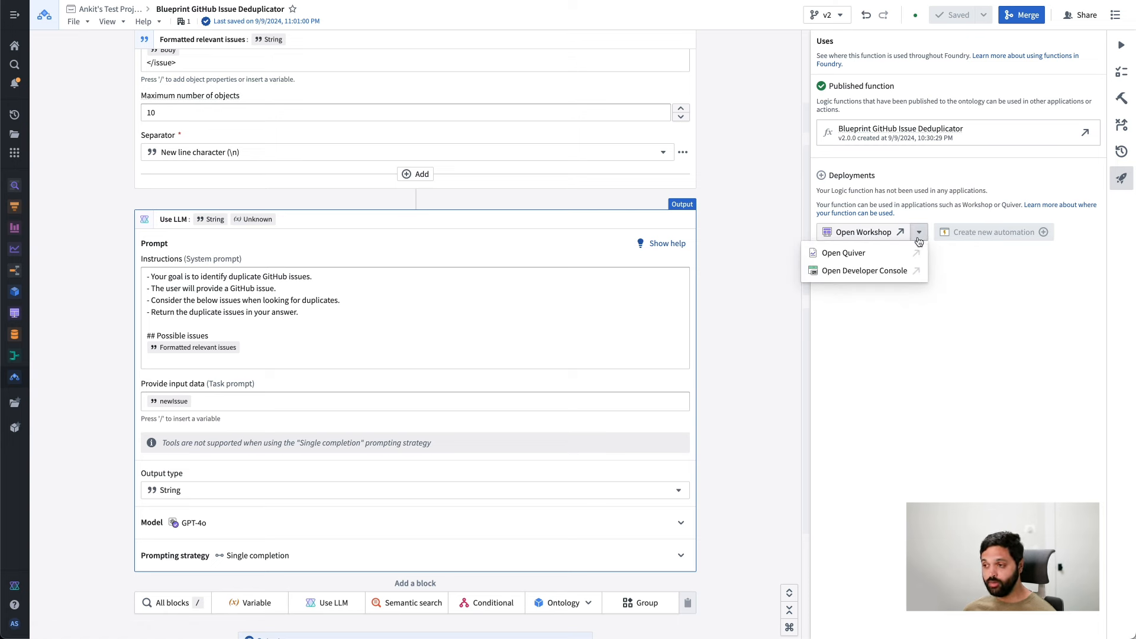
left_click(823, 361)
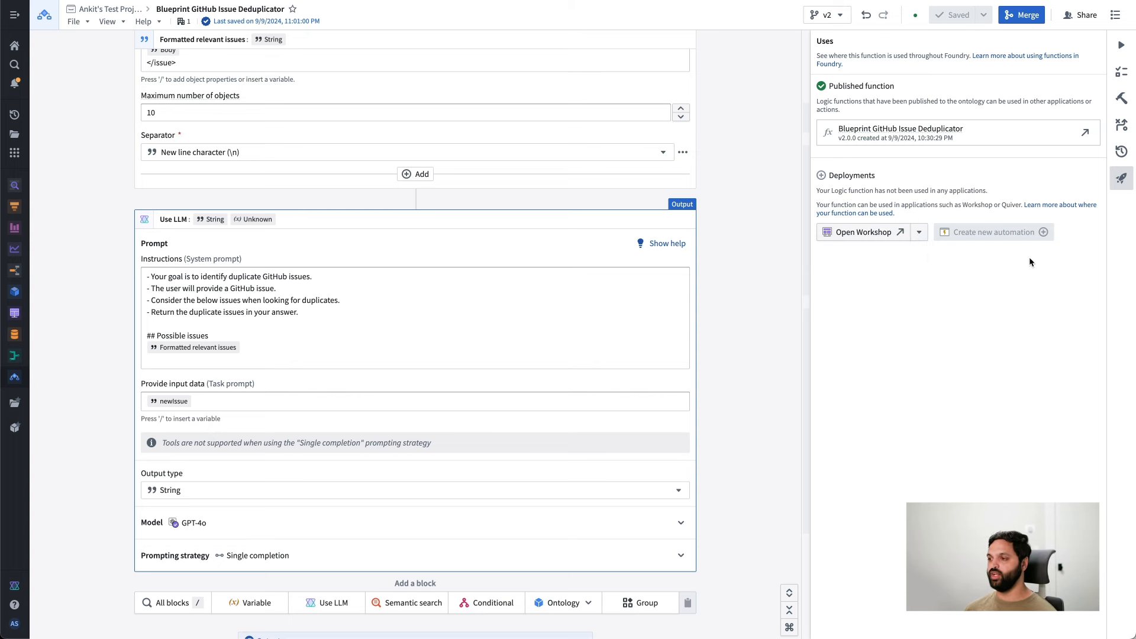